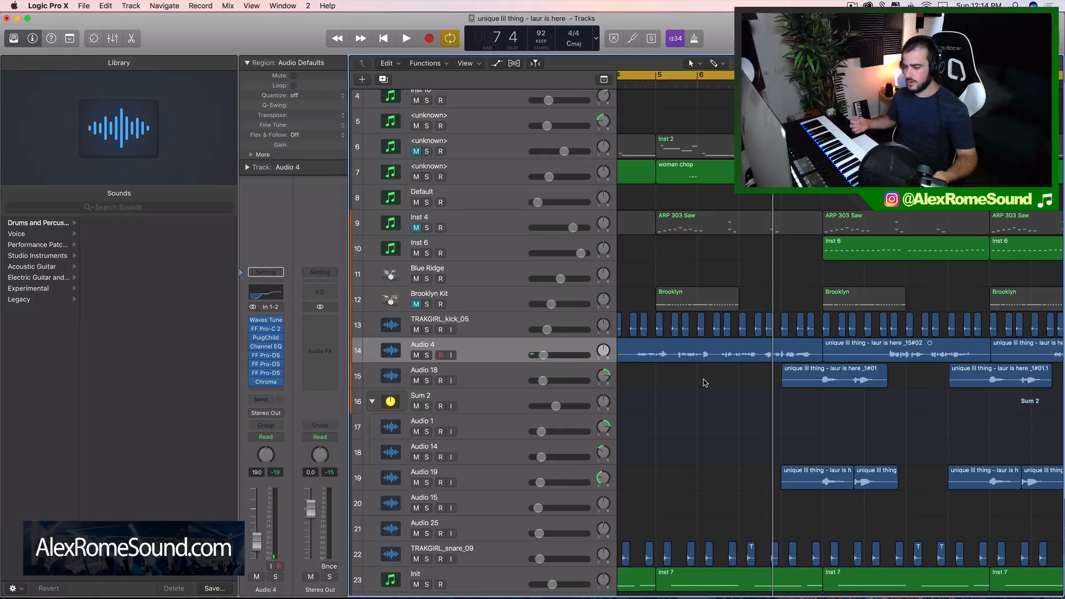
Fit the Audio 4 vocal regions in the timeline view and move the cycle range to start at bar 4
scroll(706, 380, left, 3)
drag(695, 76, 716, 75)
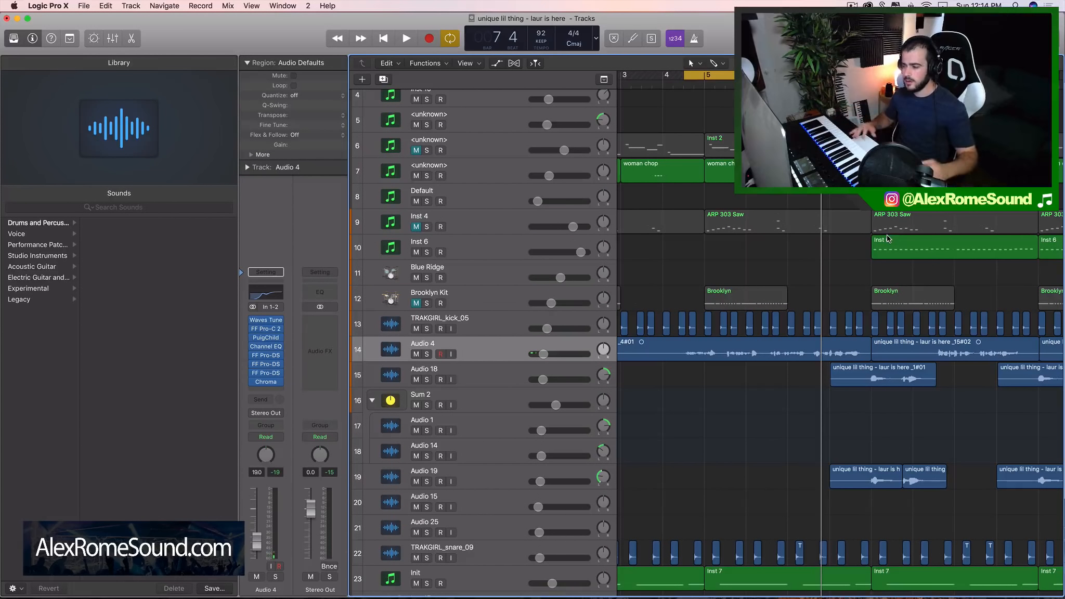
click(493, 353)
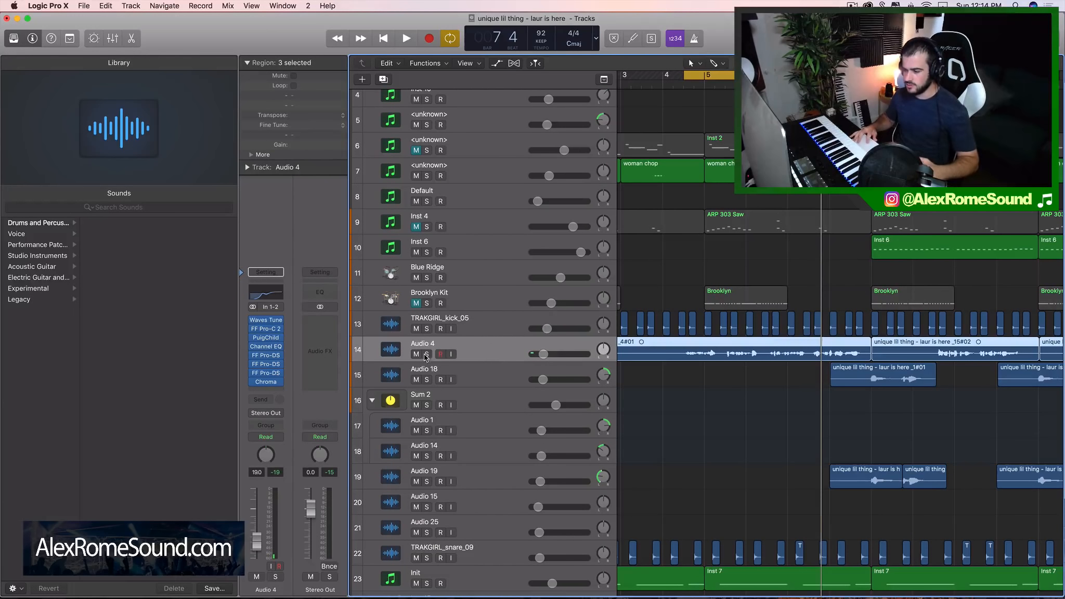
key(z)
click(426, 354)
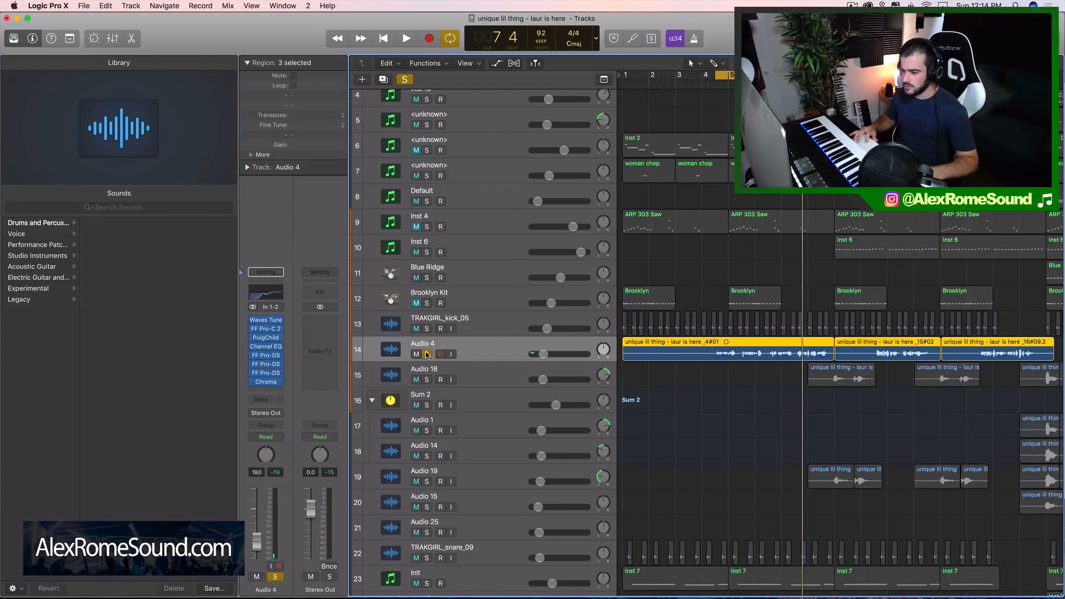
click(427, 354)
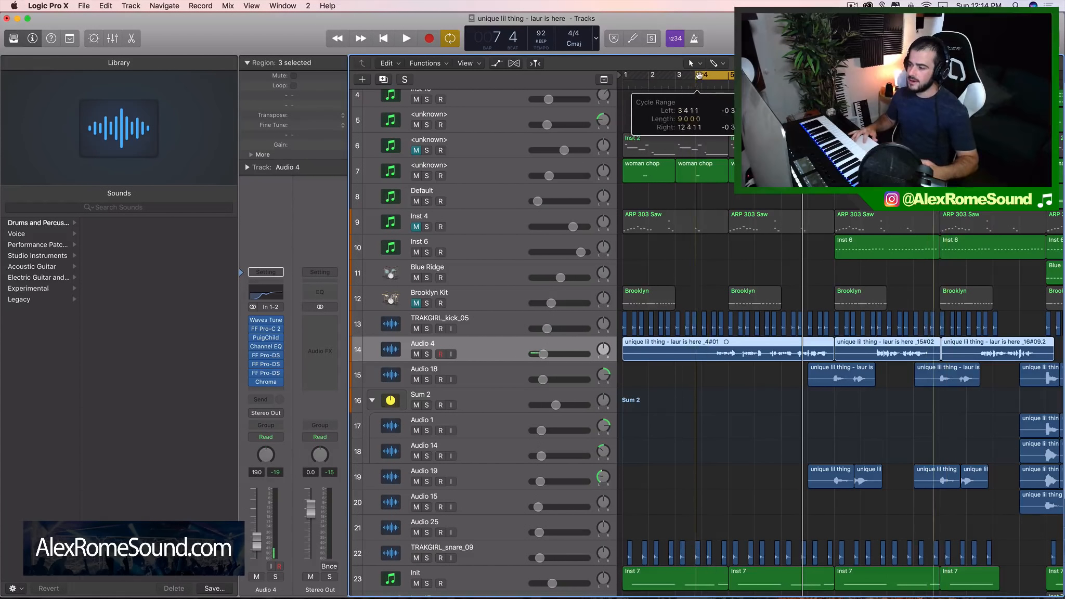
scroll(714, 117, up, 3)
scroll(715, 117, down, 2)
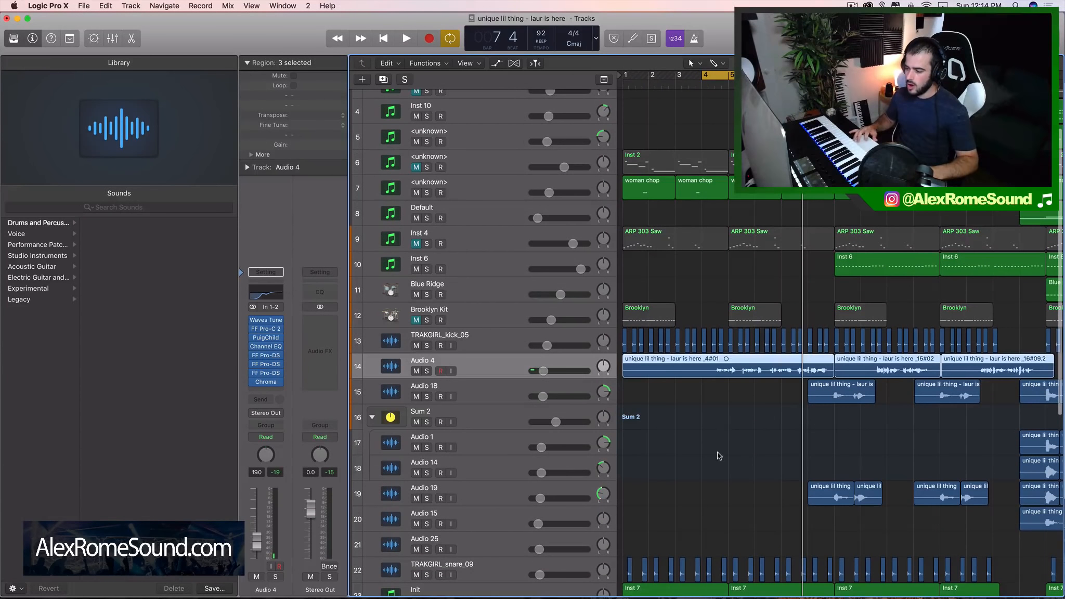
Deselect the vocal regions, play the full mix into bar 9, and stop playback
click(805, 371)
click(767, 417)
scroll(766, 417, up, 3)
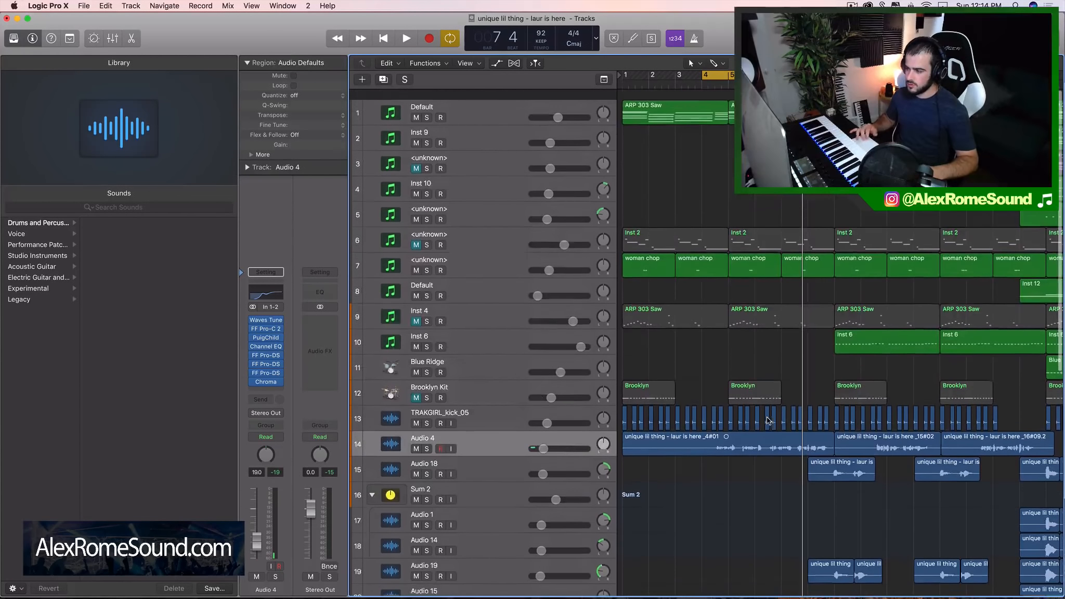
scroll(869, 258, down, 4)
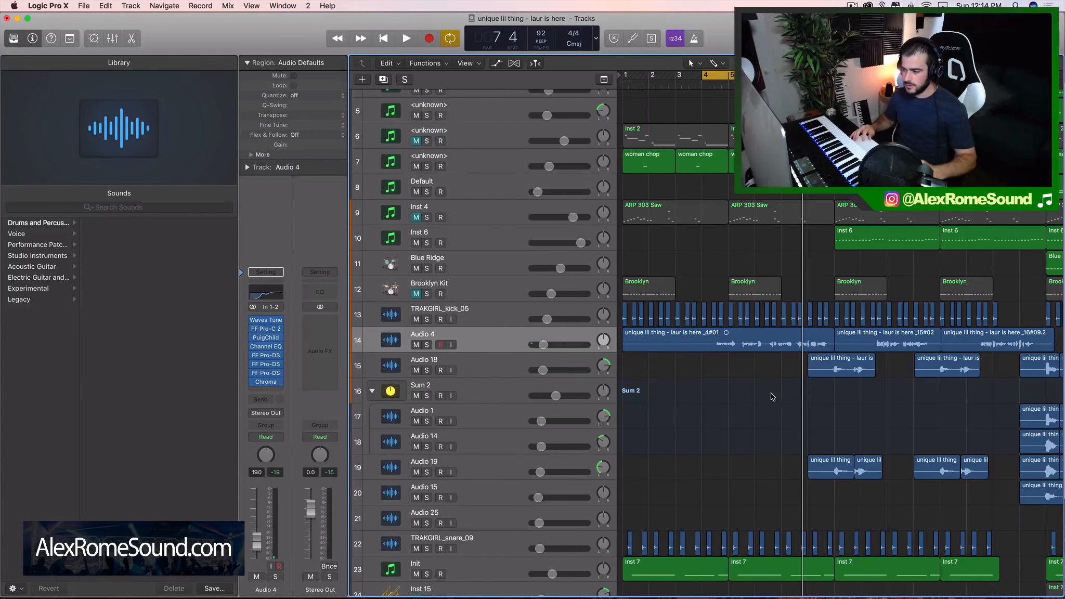
key(space)
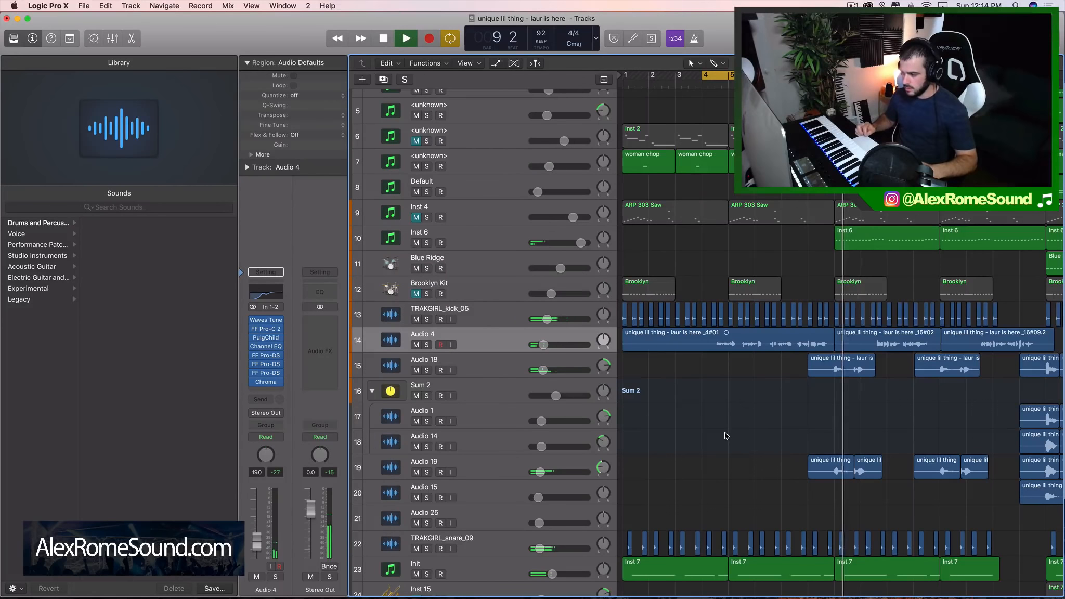
key(space)
Move the first Audio 4 vocal region to a new track below with only Waves Tune and FF Pro-C 2, and solo that track
scroll(755, 382, up, 5)
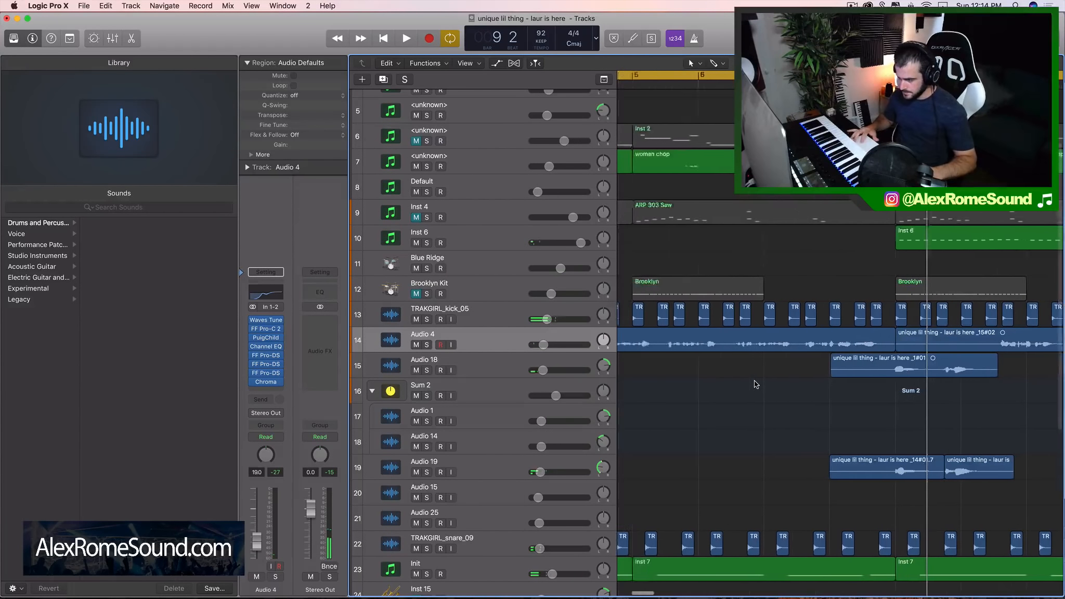
scroll(755, 384, up, 1)
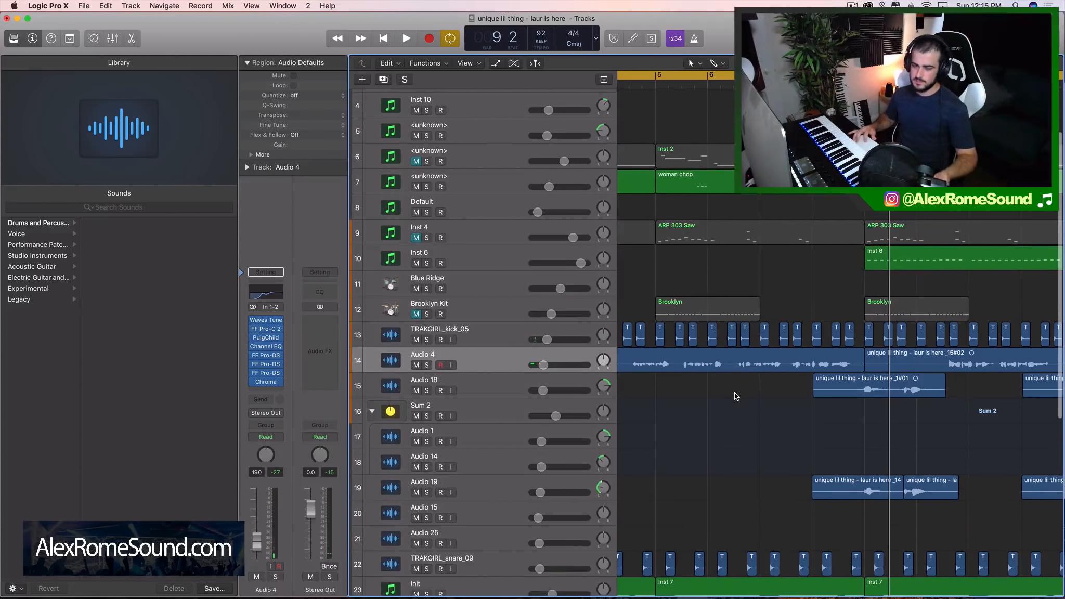
click(743, 363)
scroll(648, 176, left, 5)
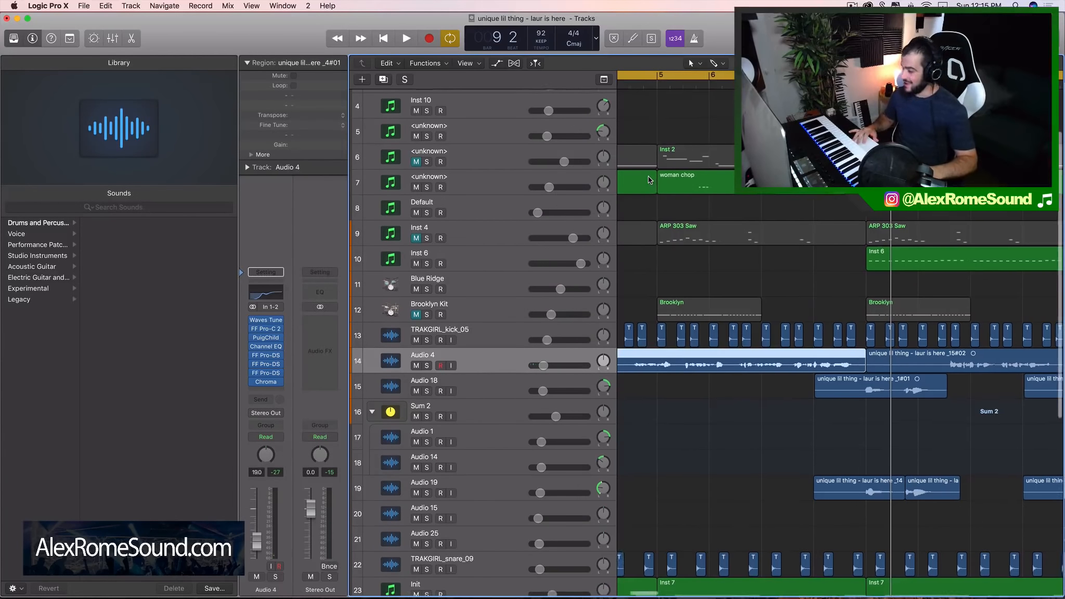
scroll(648, 176, up, 2)
scroll(649, 177, right, 3)
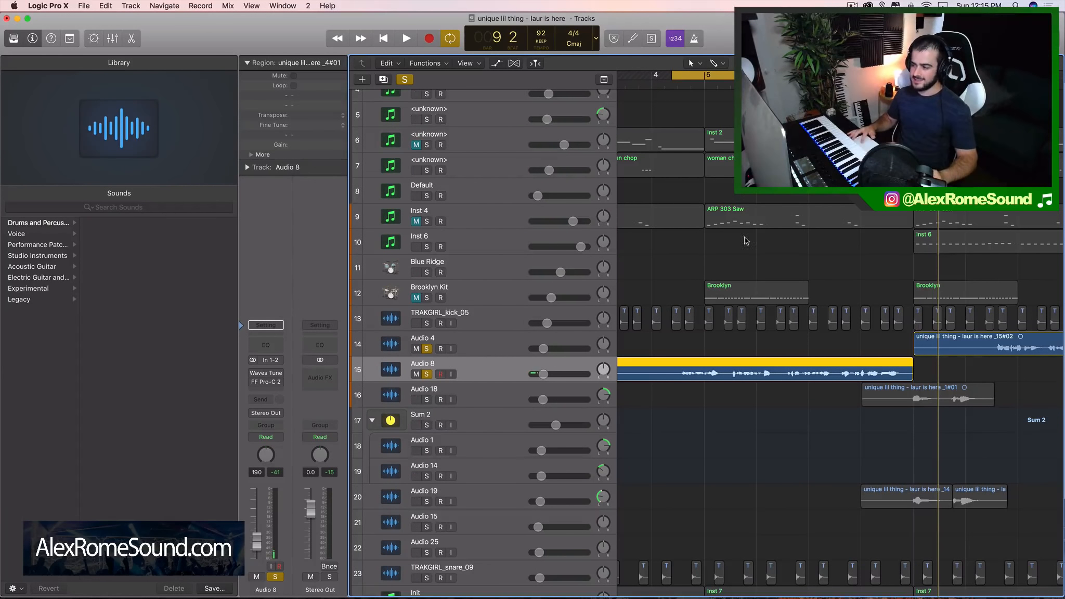
drag(758, 260, 863, 130)
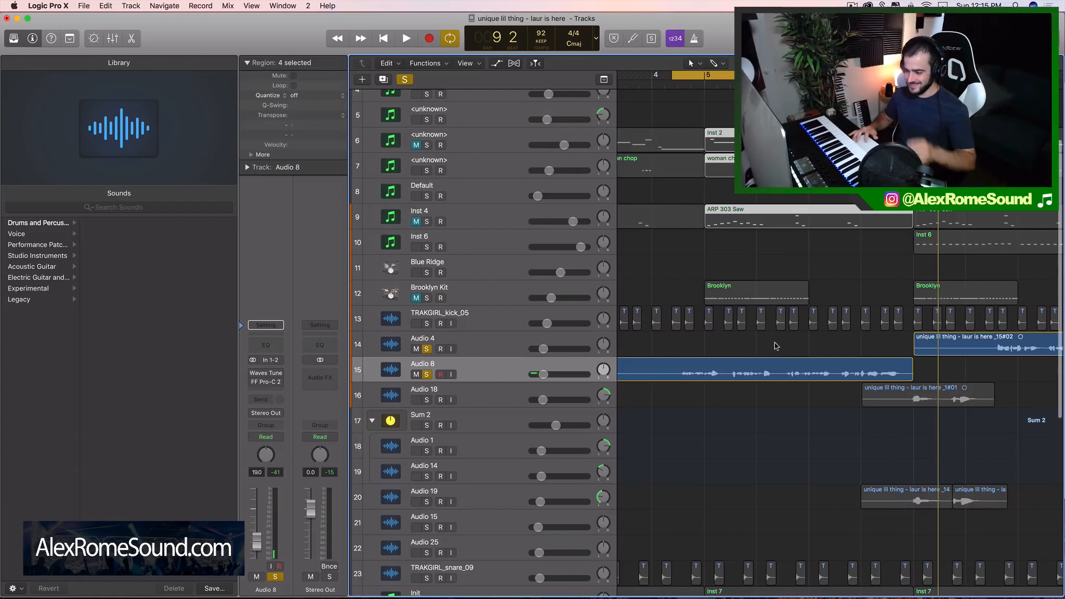
click(421, 359)
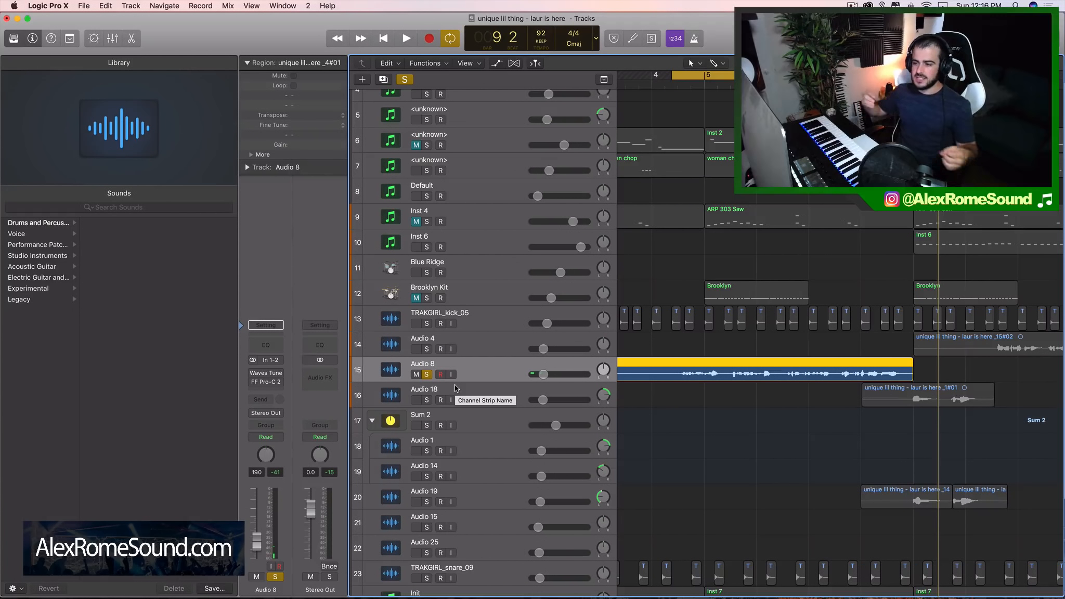
Open Waves Tune Real-Time on the soloed vocal track and move its window clear of the channel strip
click(265, 373)
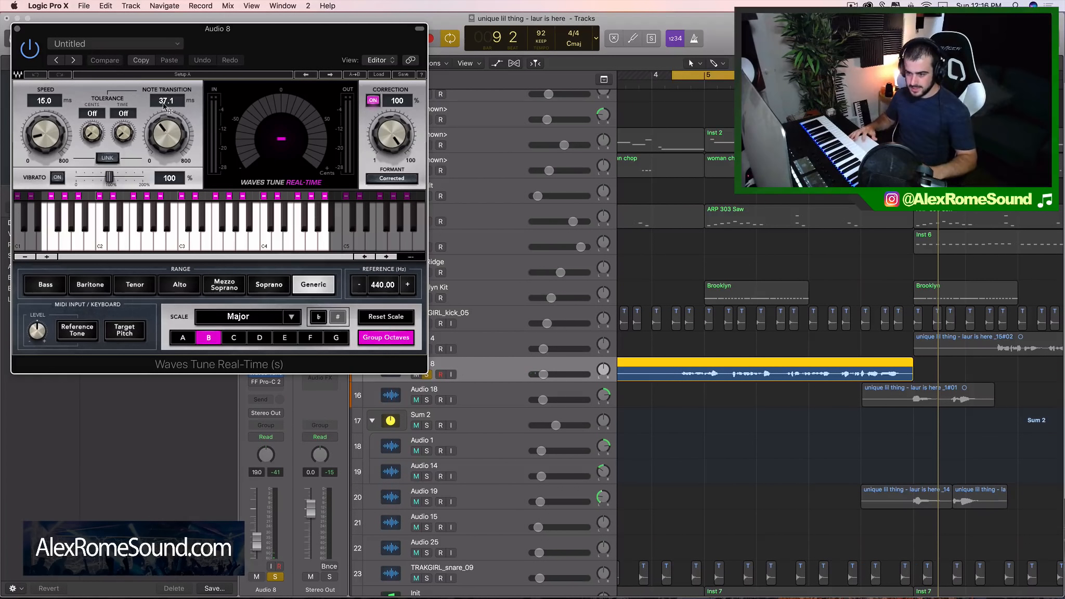
drag(208, 31, 347, 33)
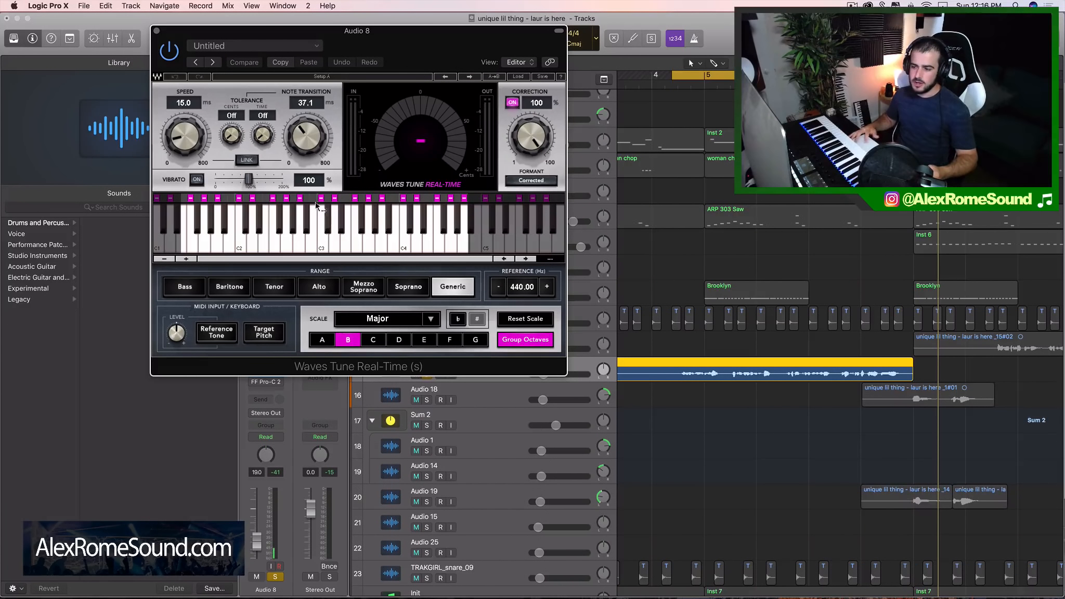
drag(349, 33, 693, 30)
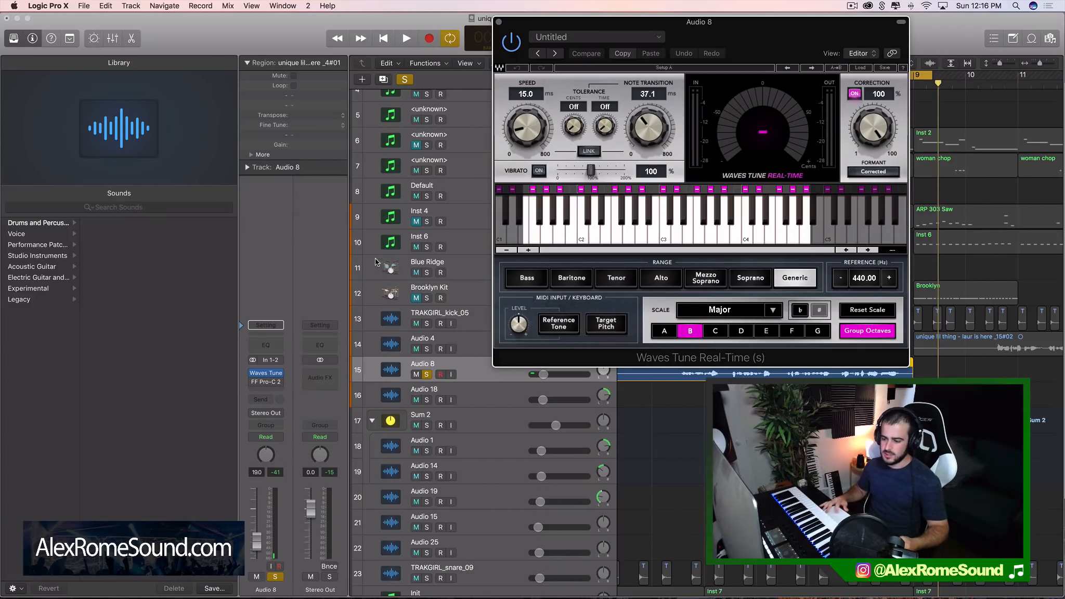
Replace FF Pro-C 2 on Audio 8 with Logic's Pitch Correction plug-in
click(281, 383)
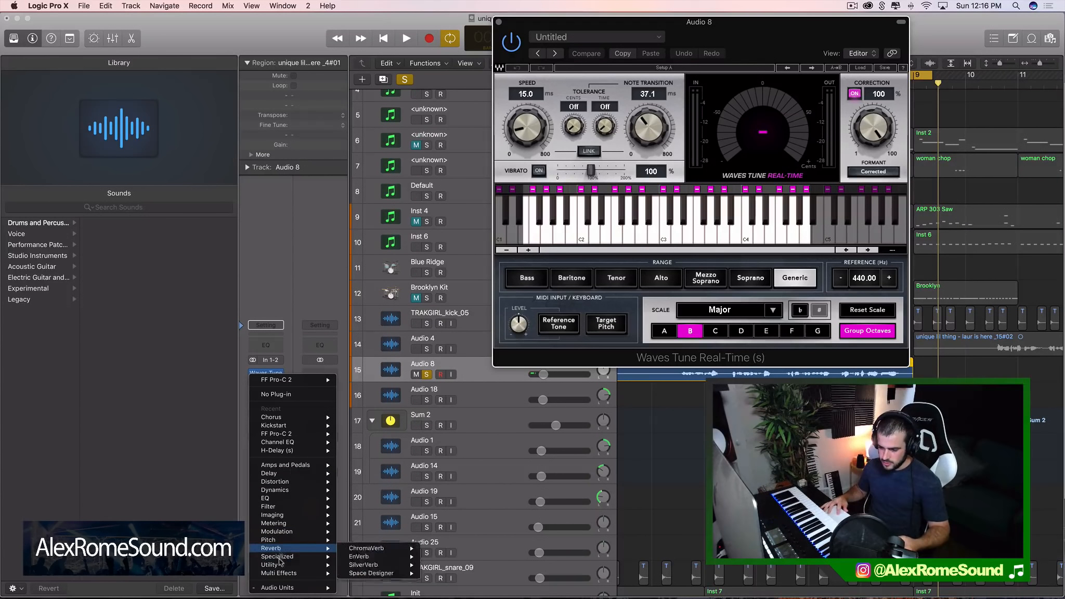
mouse_move(295, 530)
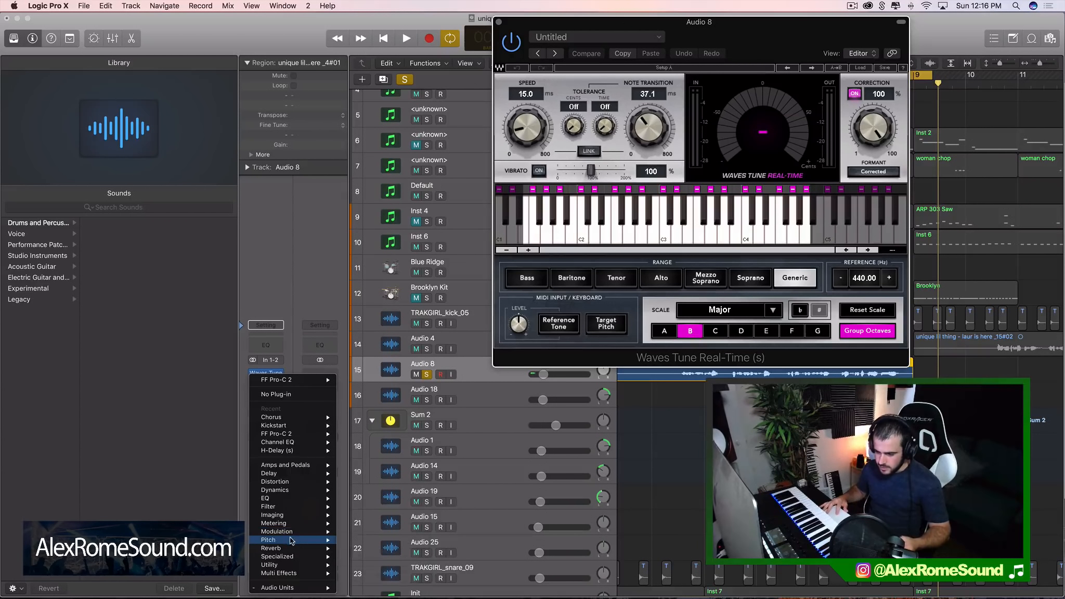
mouse_move(405, 541)
click(447, 540)
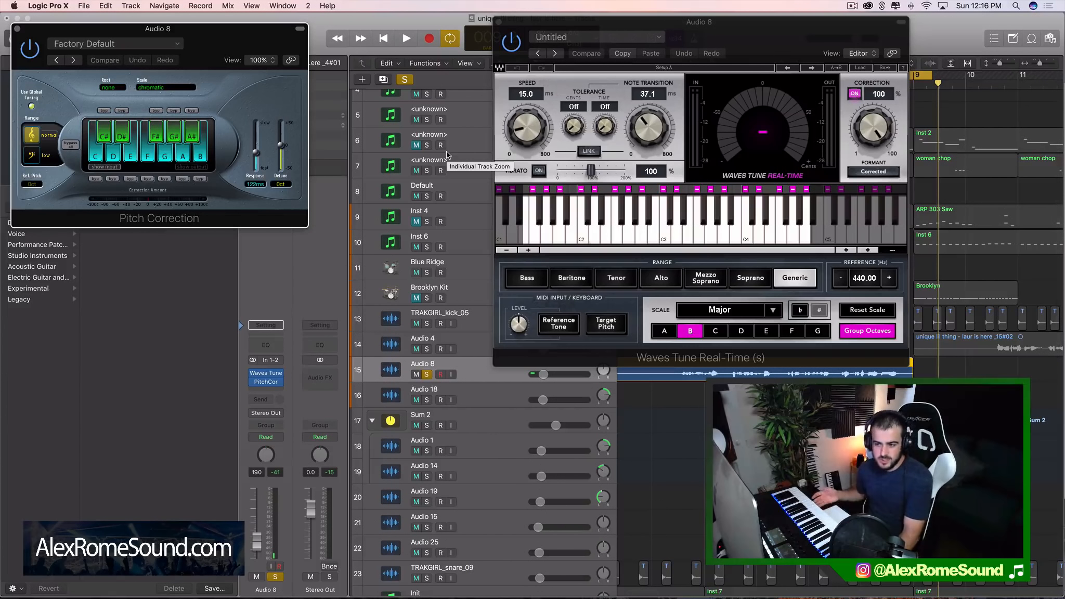
Set the Pitch Correction scale to major scale with B as the root note
click(111, 87)
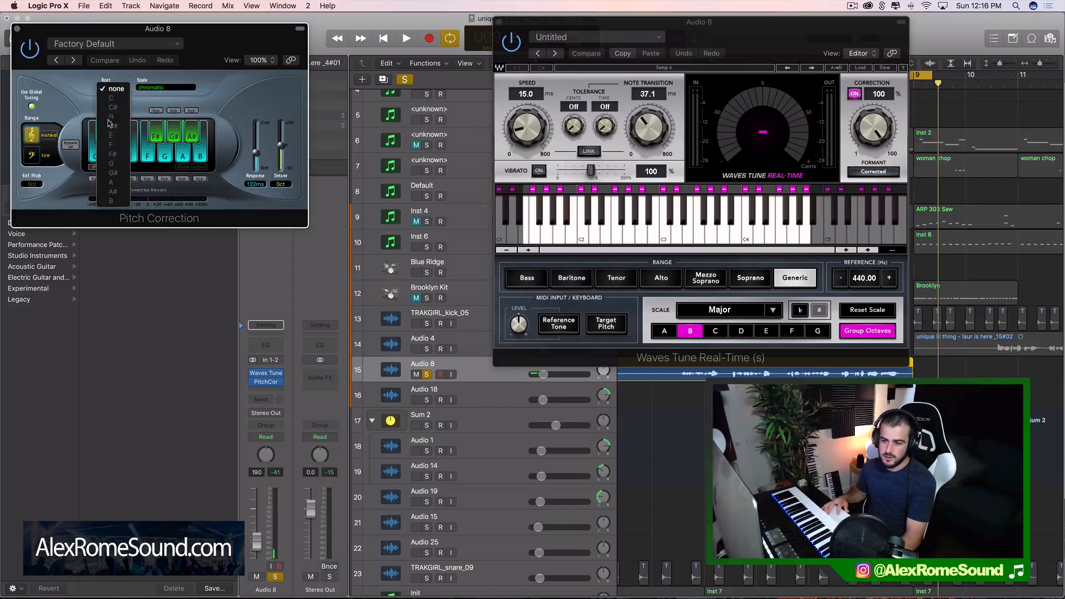
click(166, 88)
click(165, 88)
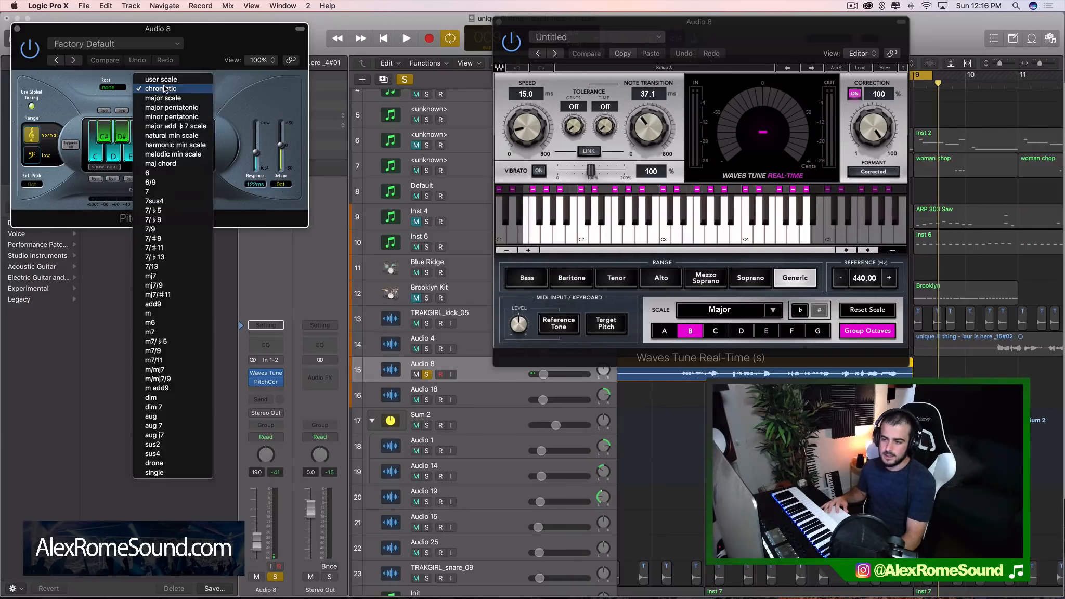
click(163, 97)
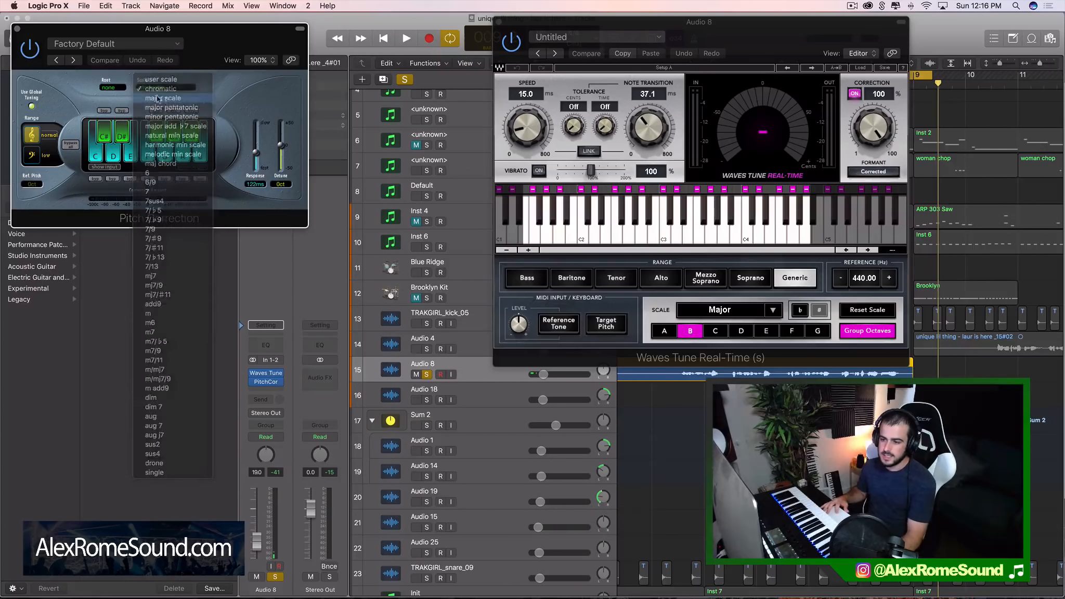
click(112, 87)
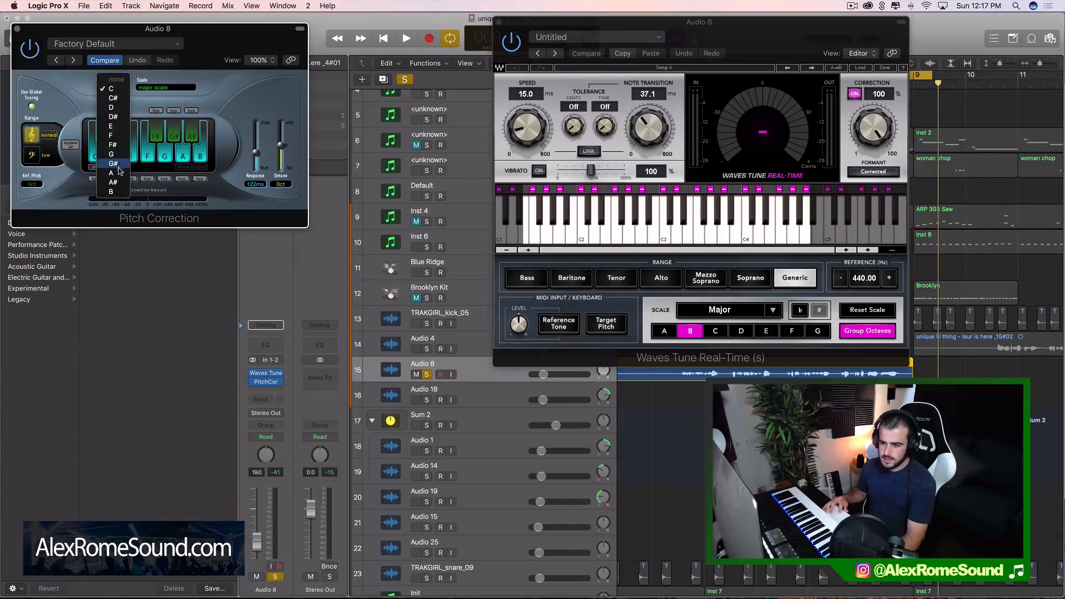
click(112, 192)
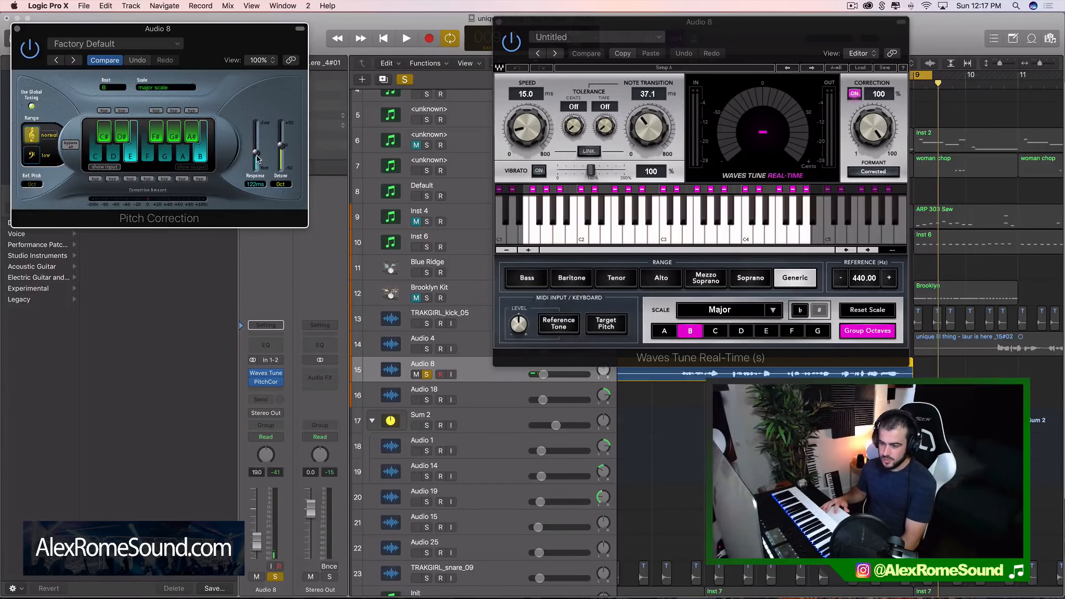
Try Pitch Correction's Response at 0.00 ms and 209 ms, and set it to 277 ms
drag(257, 159, 257, 181)
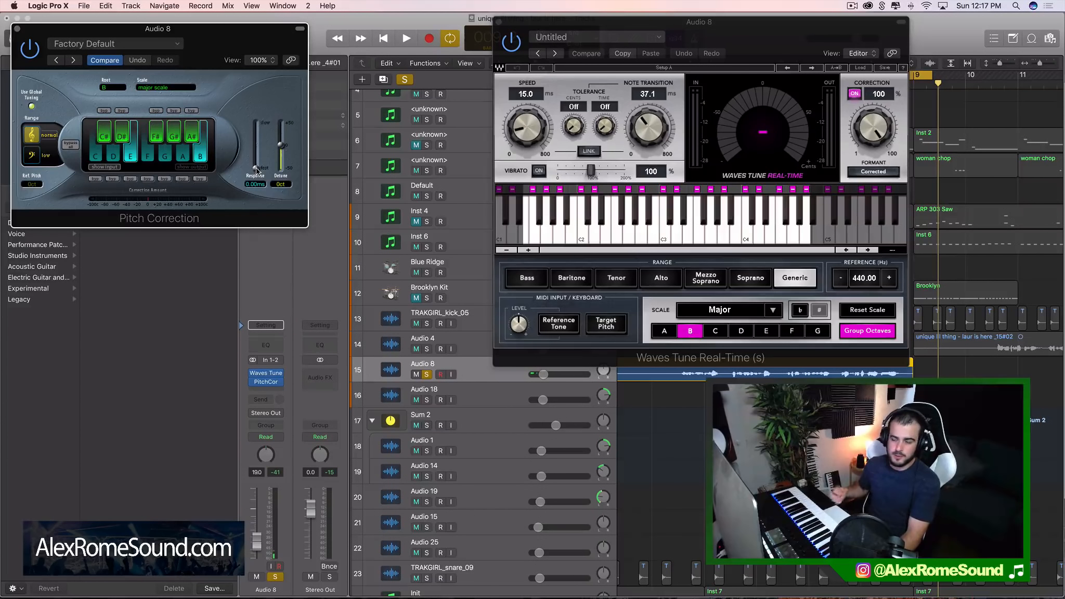
drag(257, 171, 259, 152)
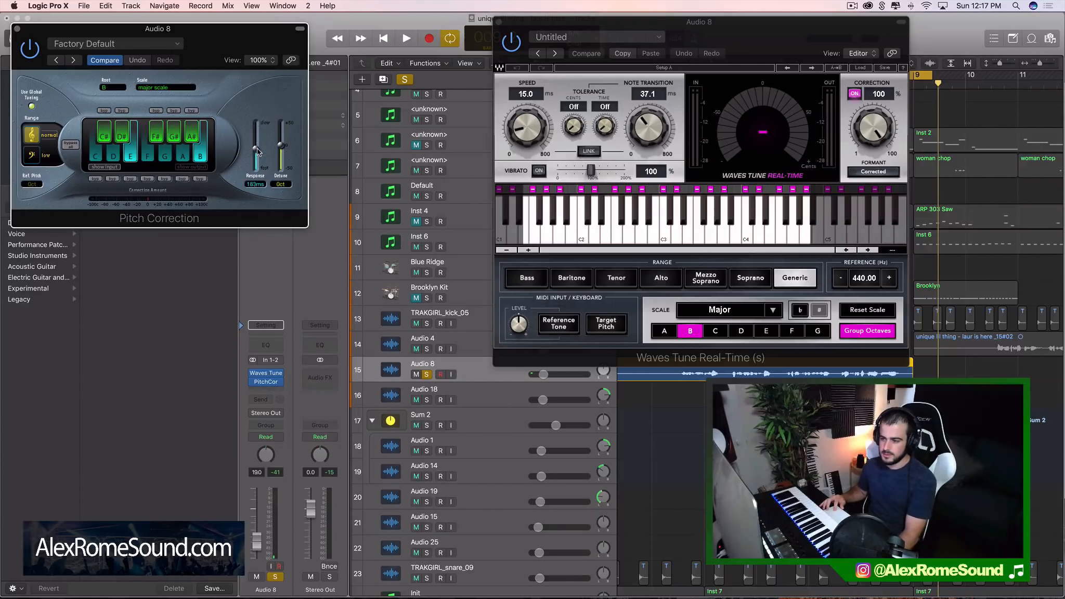
click(646, 128)
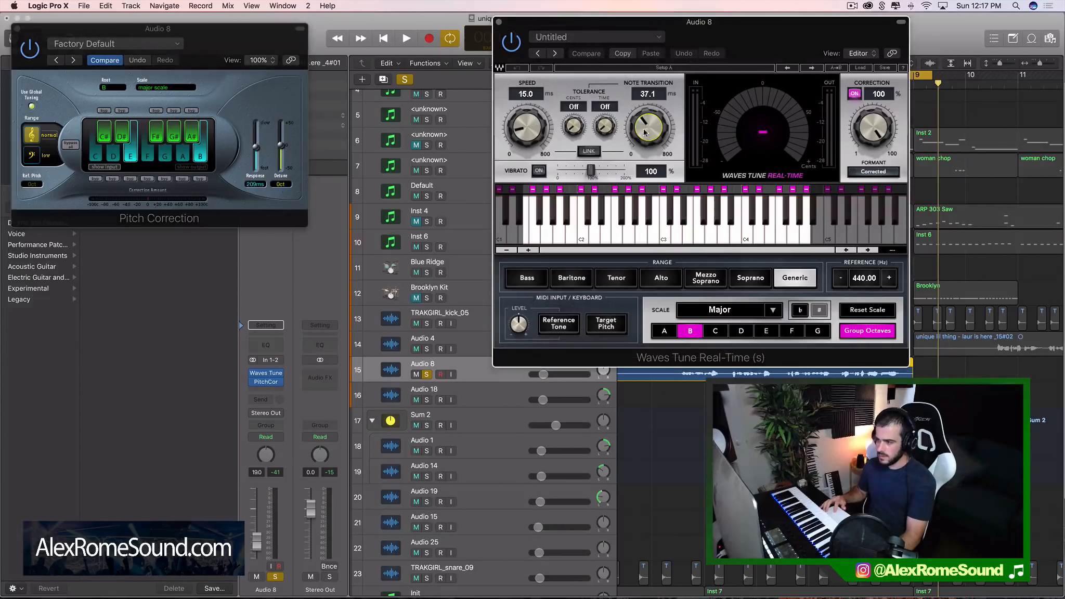
drag(257, 148, 256, 144)
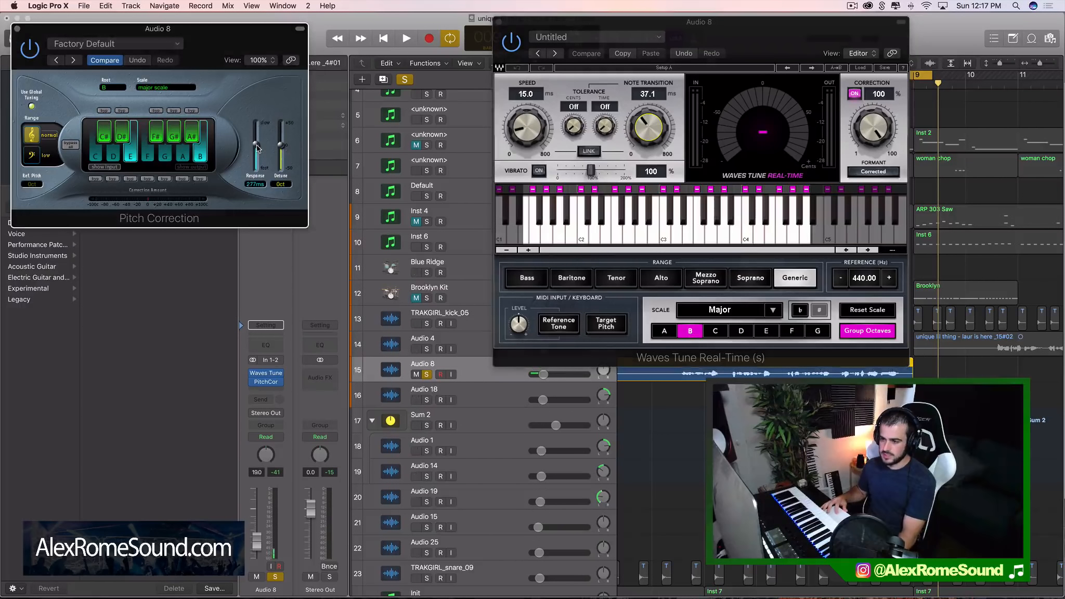
Close the Pitch Correction and Waves Tune Real-Time windows
click(18, 31)
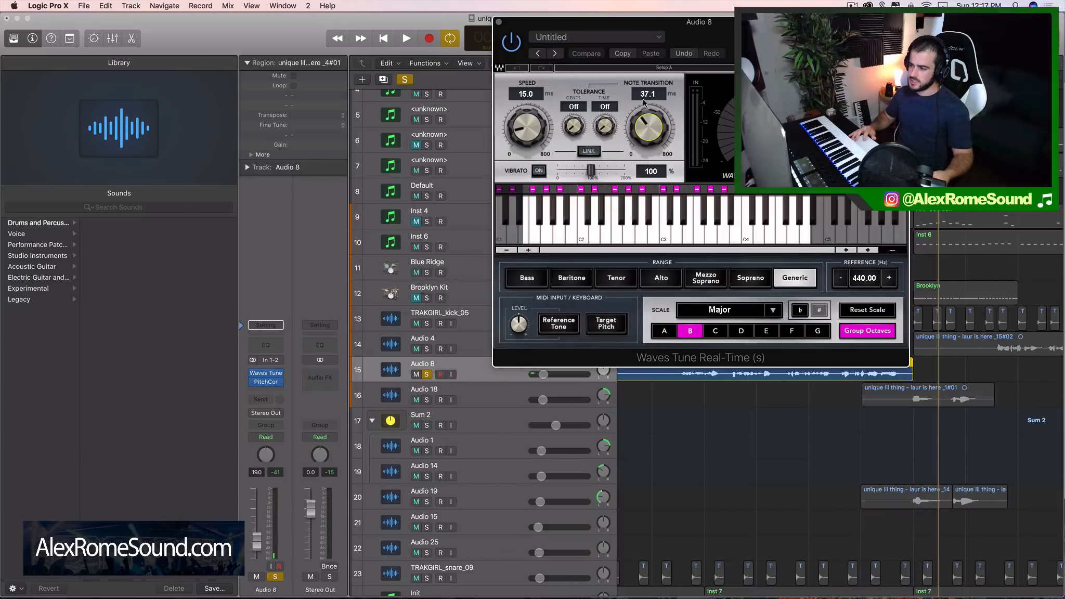
mouse_move(636, 156)
mouse_down()
mouse_move(635, 166)
mouse_move(635, 156)
mouse_up()
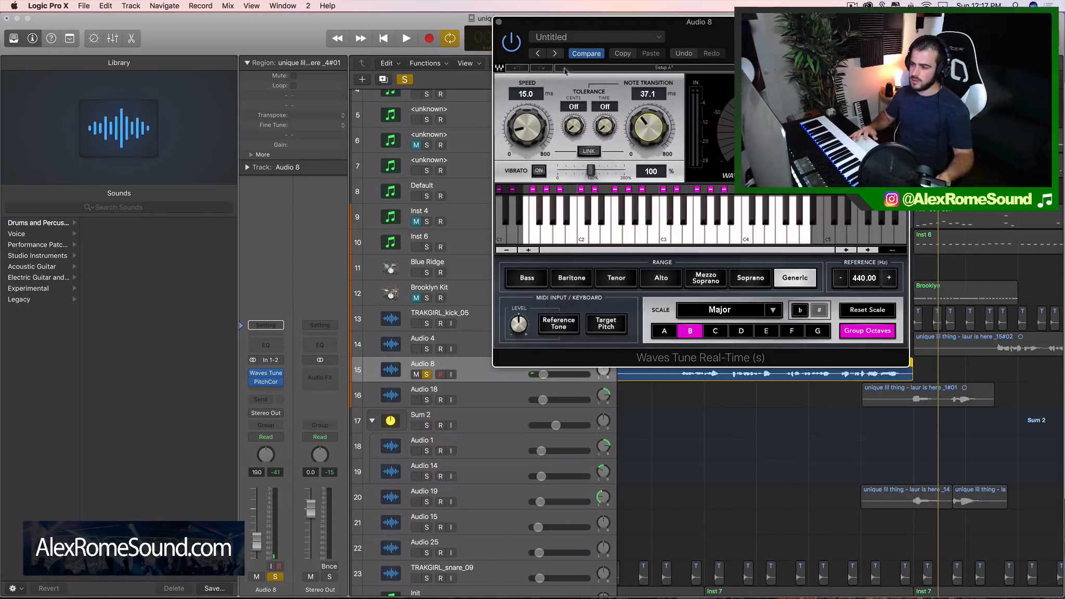
click(499, 21)
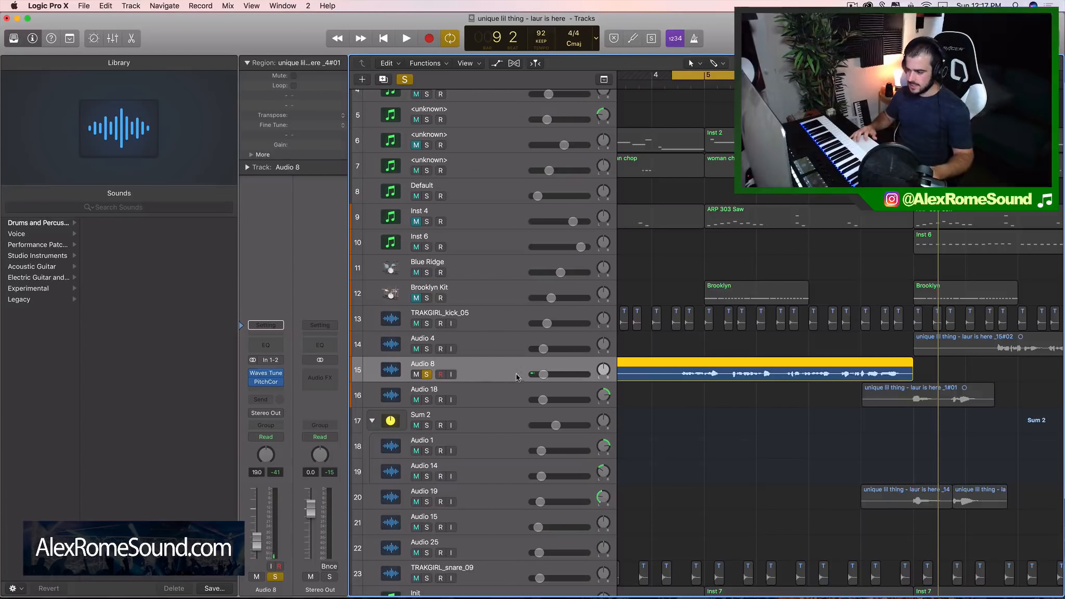
Start playback of the soloed vocal and remove Pitch Correction from Audio 8, leaving Waves Tune inserted
key(space)
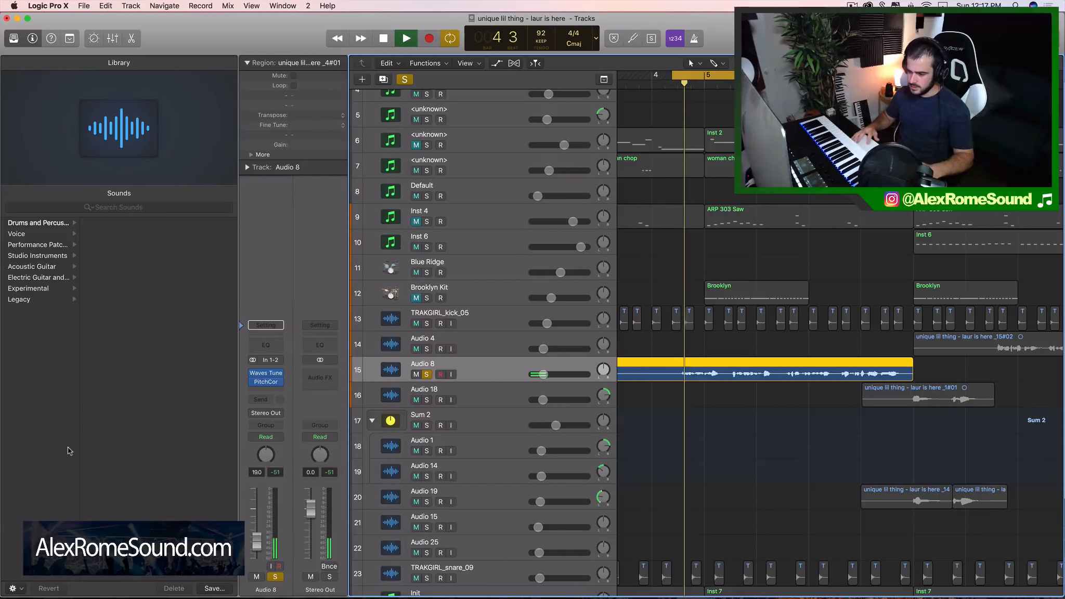
click(278, 381)
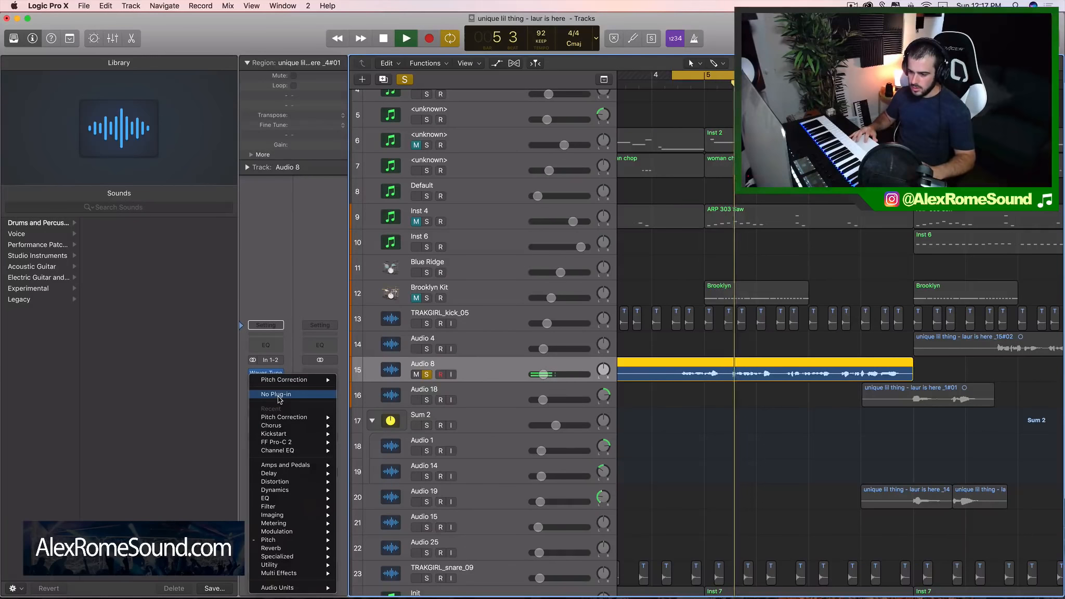
click(279, 396)
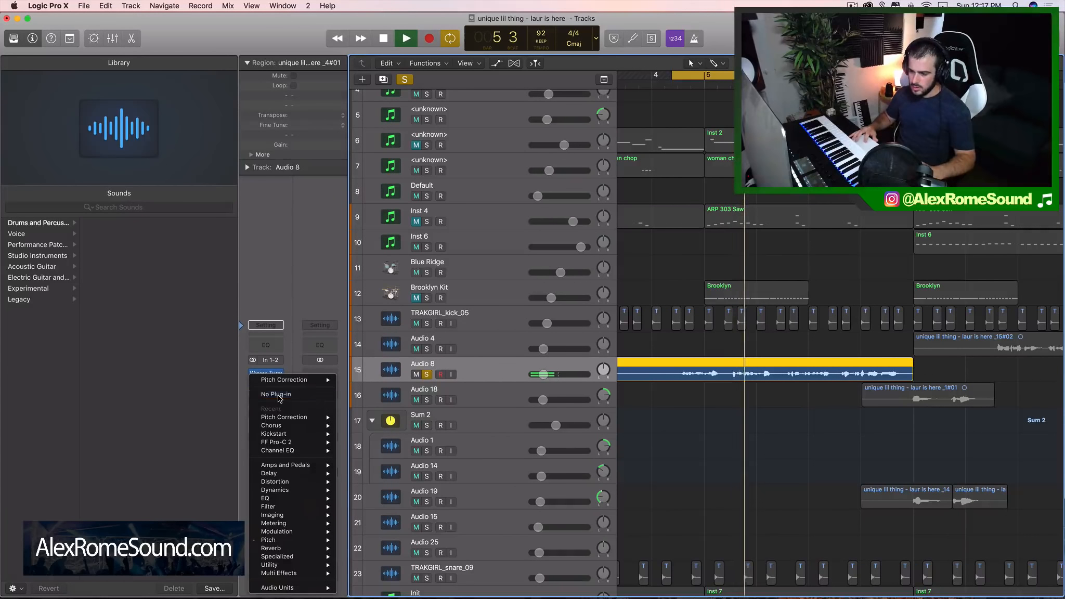
Add Channel EQ to Audio 8, close its window, and insert the stereo Waves PuigChild 670 in the following slot
click(281, 352)
click(19, 29)
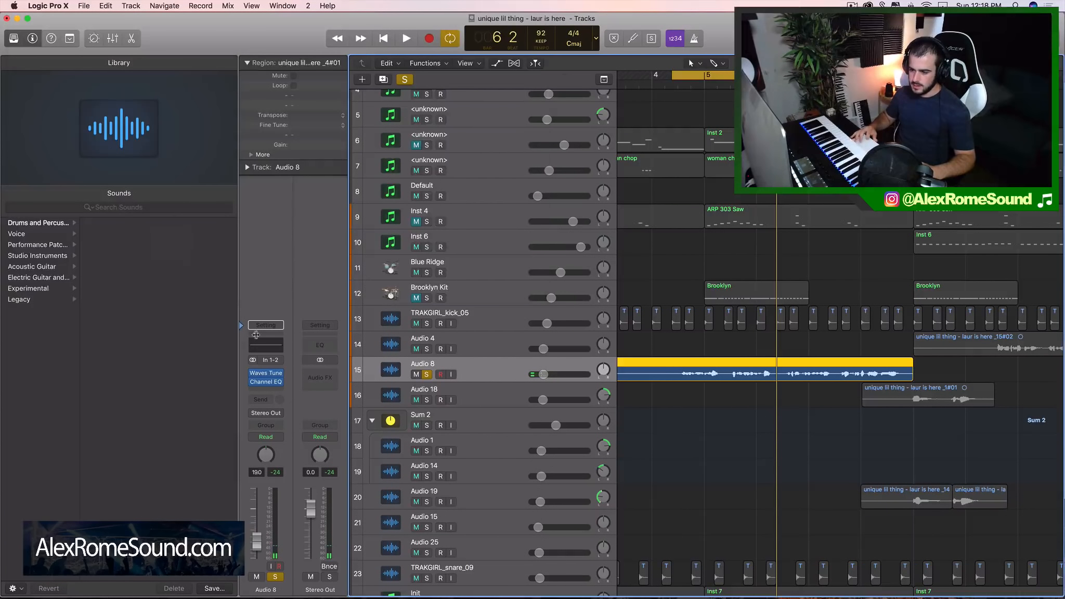
click(271, 388)
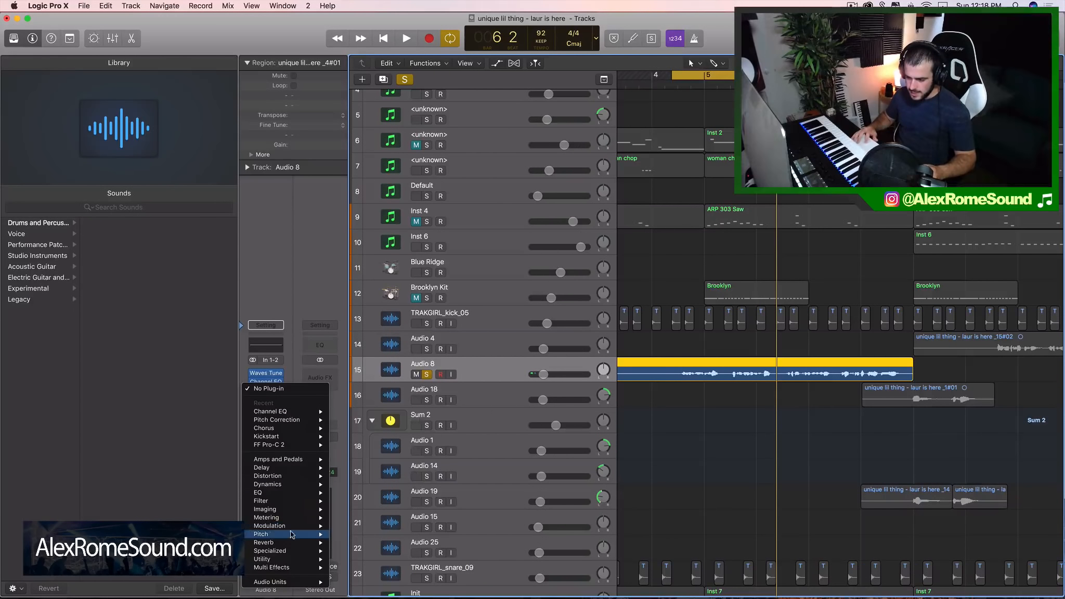
mouse_move(275, 585)
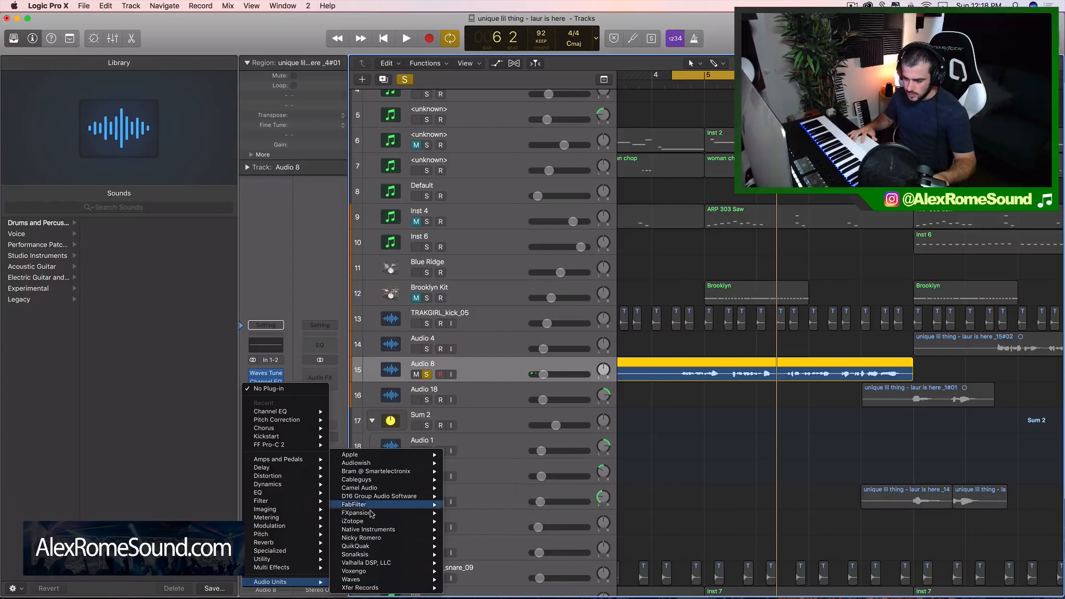
mouse_move(375, 580)
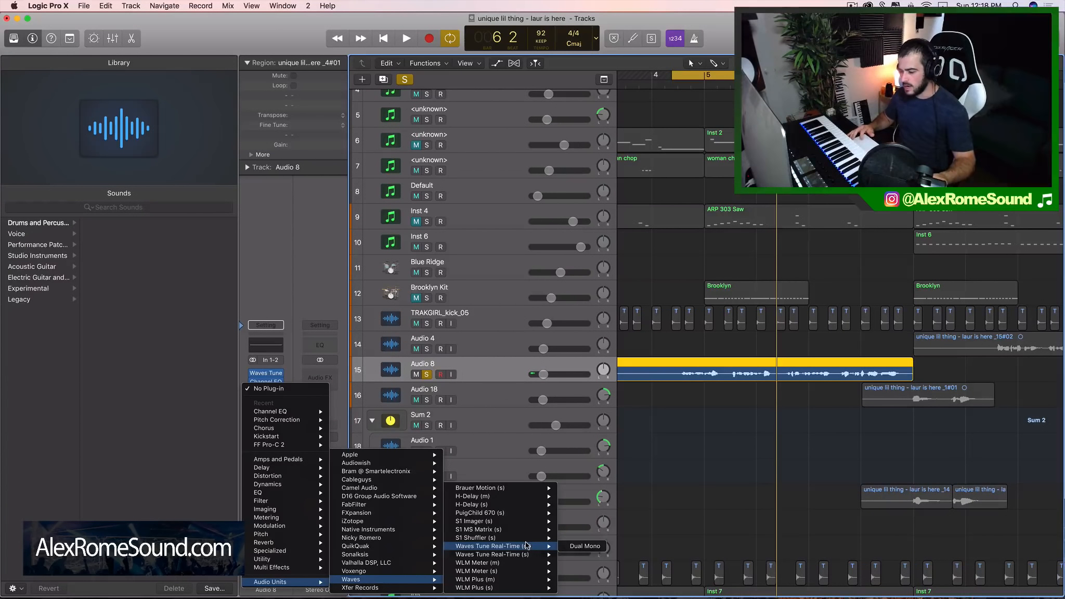
mouse_move(526, 515)
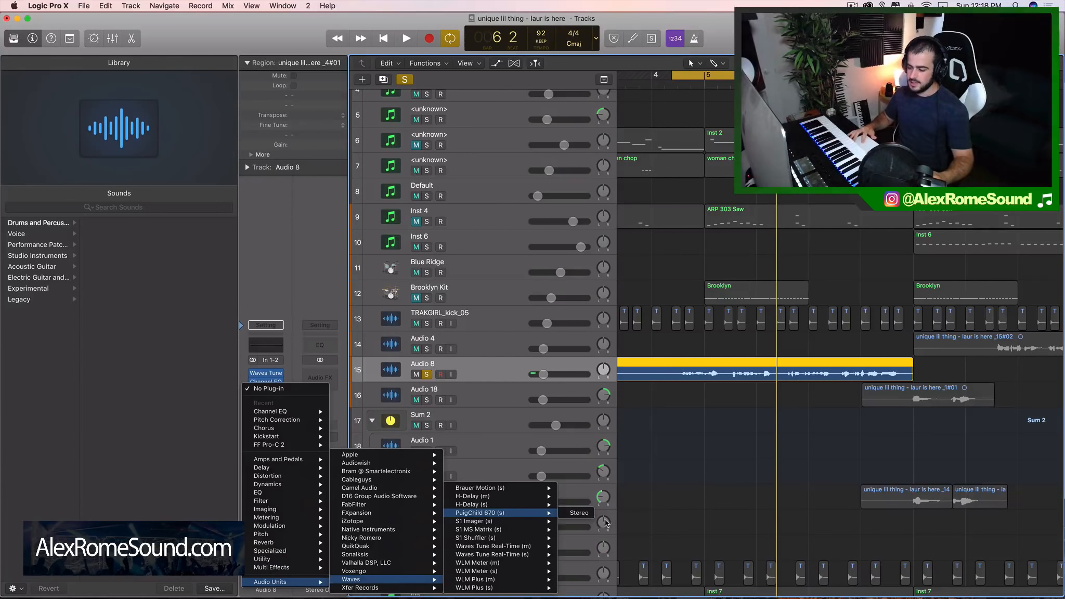
click(578, 513)
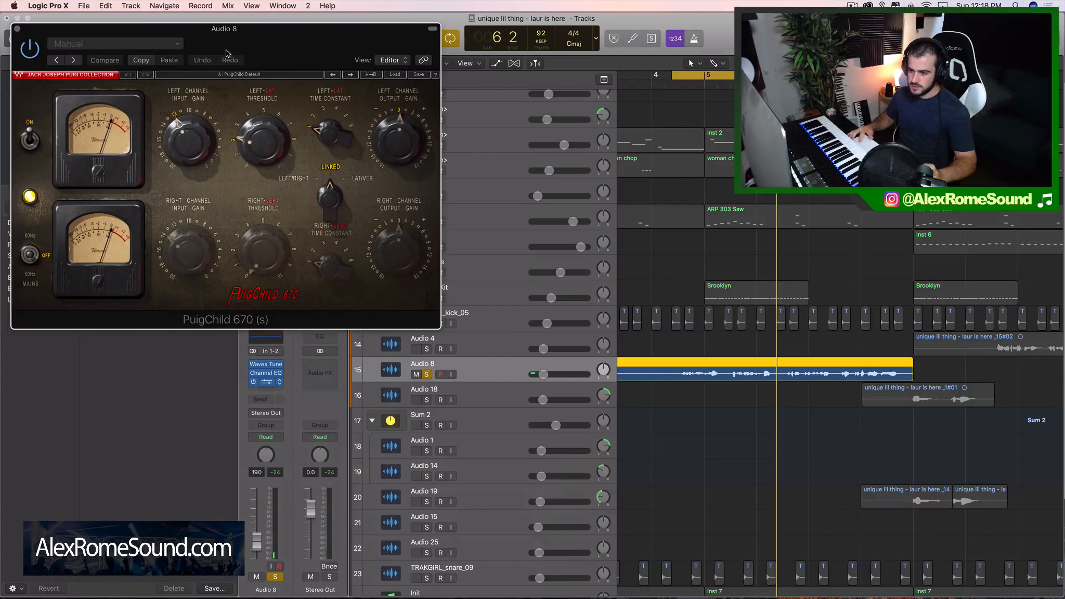
Adjust PuigChild 670's left channel input gain while playing the soloed vocal, and close the compressor window
drag(226, 52, 316, 52)
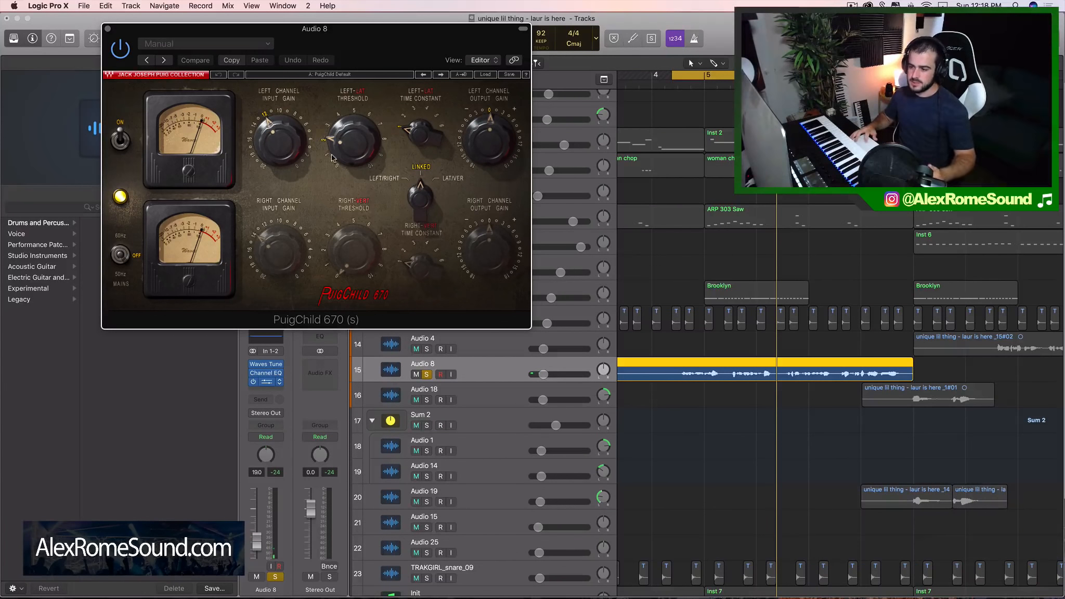
drag(350, 43, 728, 71)
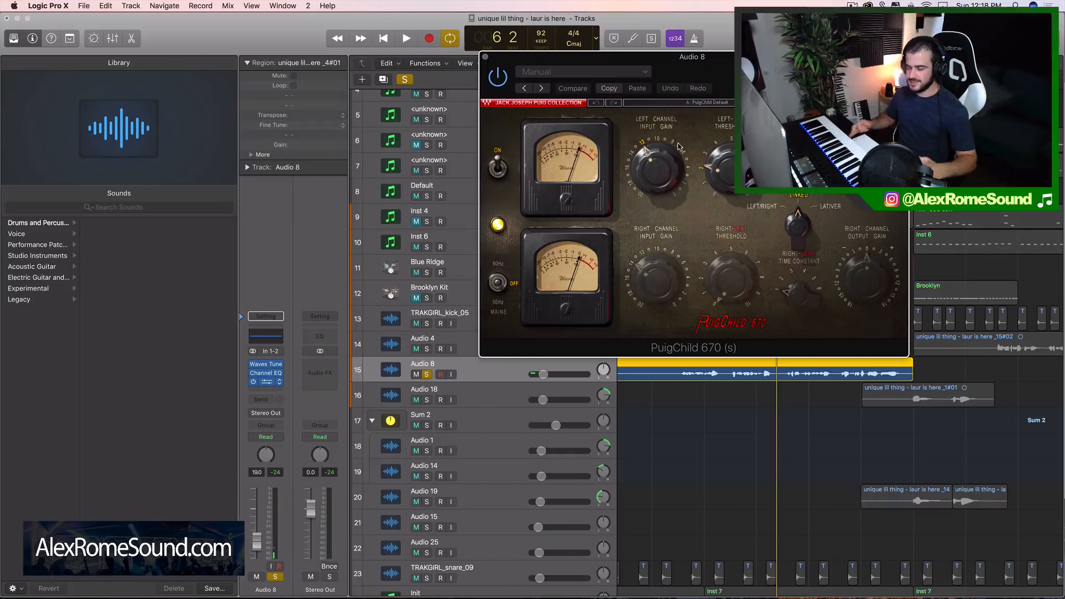
click(653, 170)
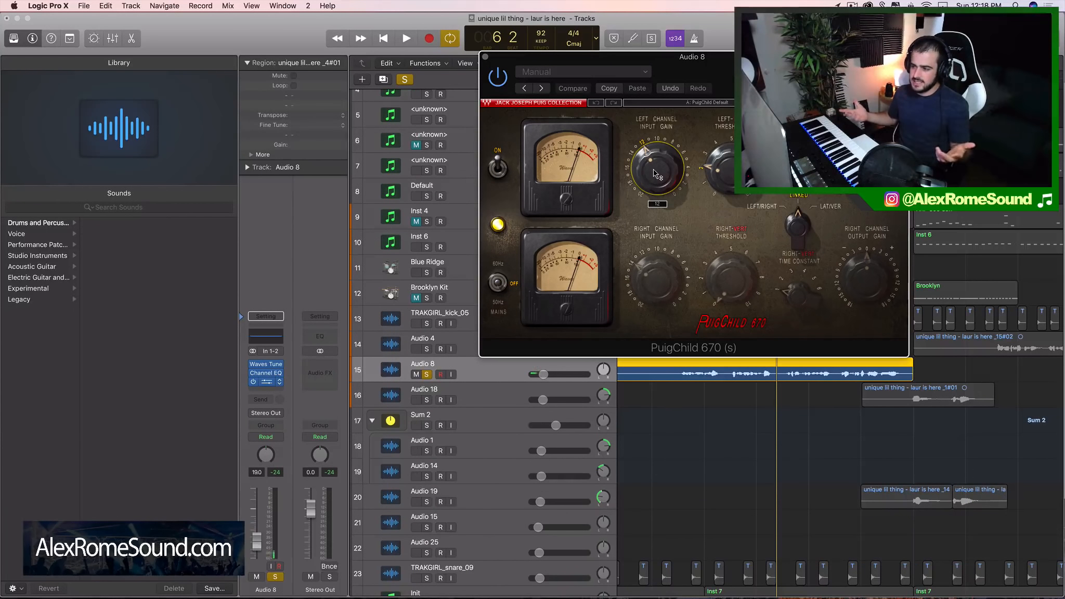
key(space)
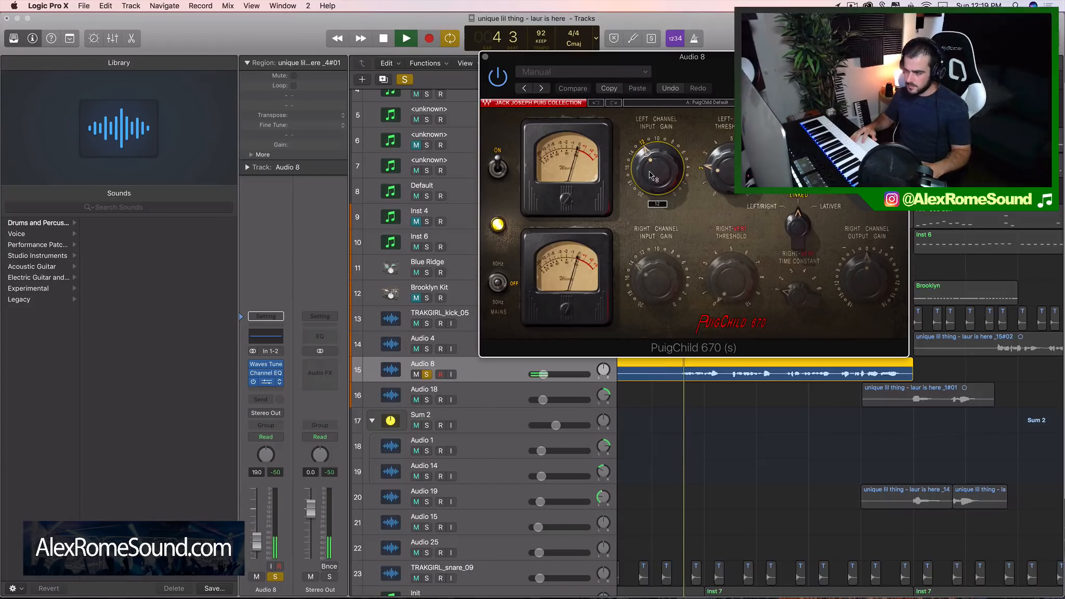
mouse_move(657, 168)
mouse_down()
mouse_move(657, 177)
mouse_move(649, 164)
mouse_up()
key(space)
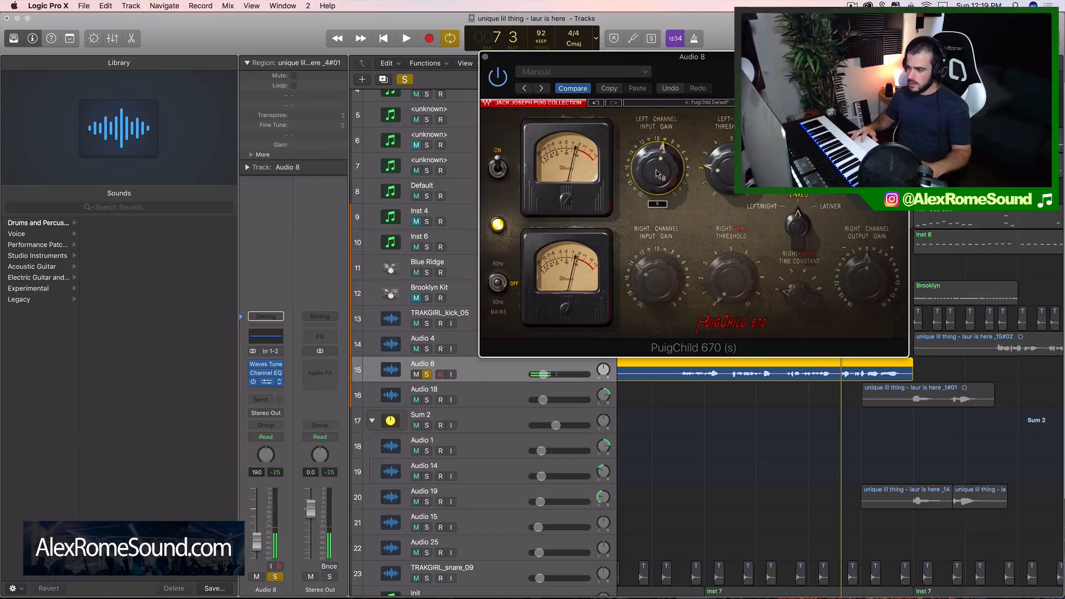
click(482, 54)
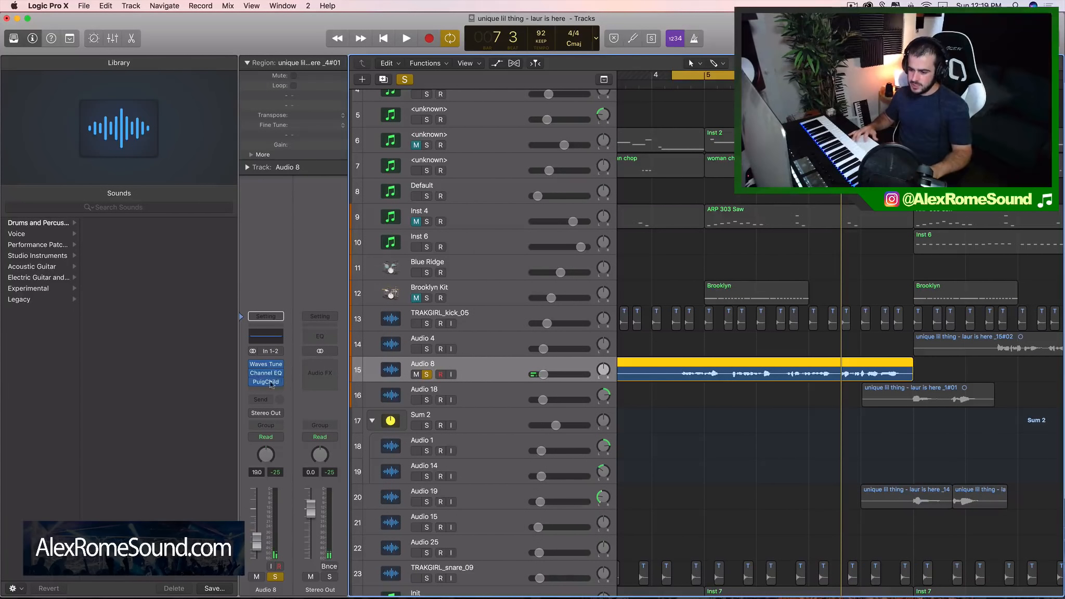
Insert the stereo version of FabFilter's FF Pro-C 2 after PuigChild on Audio 8
click(272, 390)
mouse_move(276, 582)
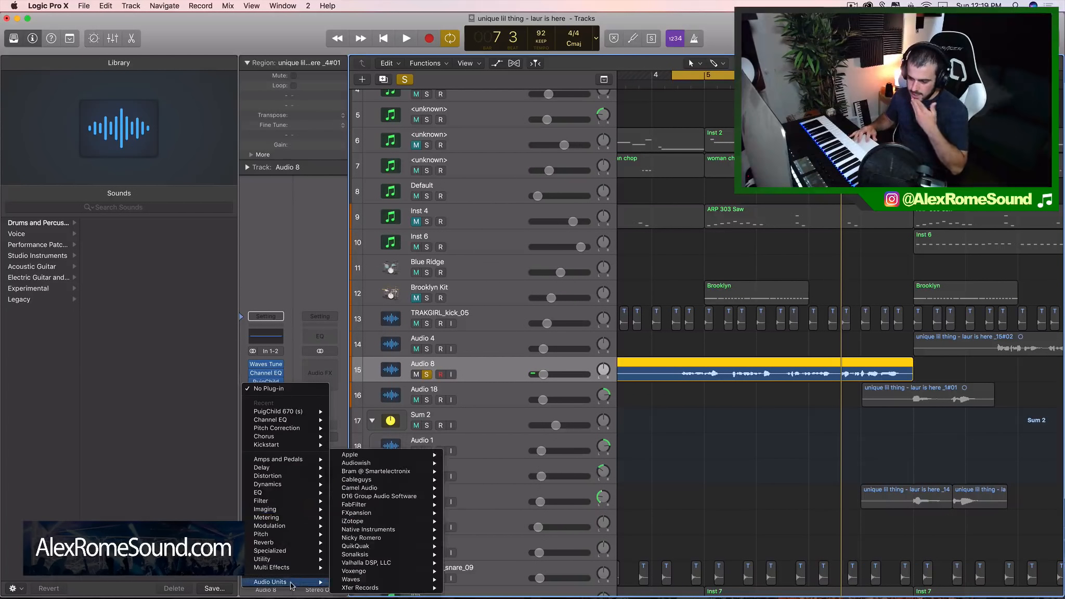
mouse_move(385, 496)
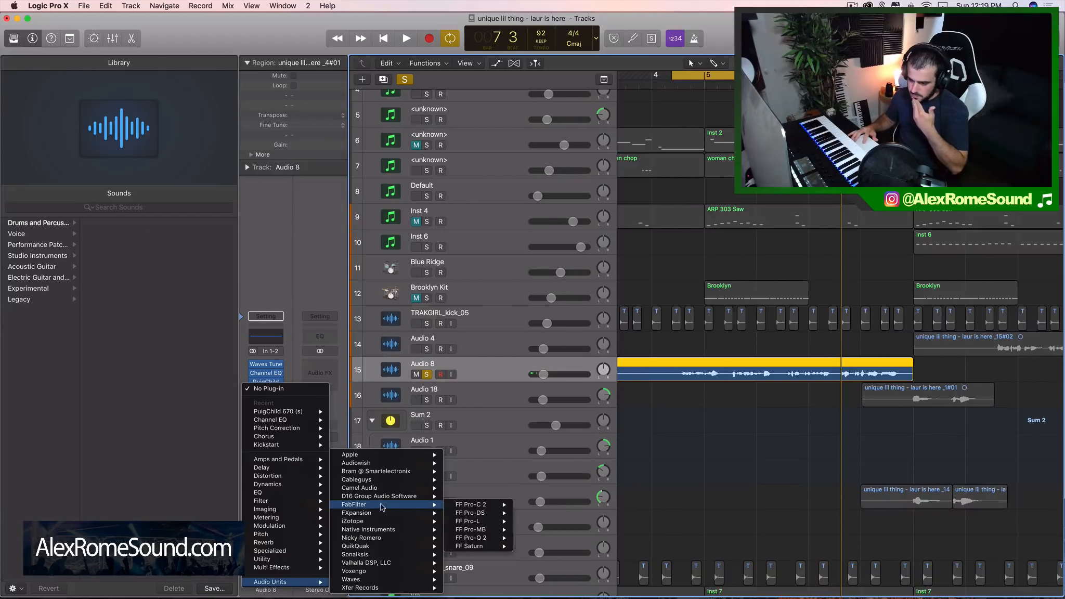
mouse_move(483, 507)
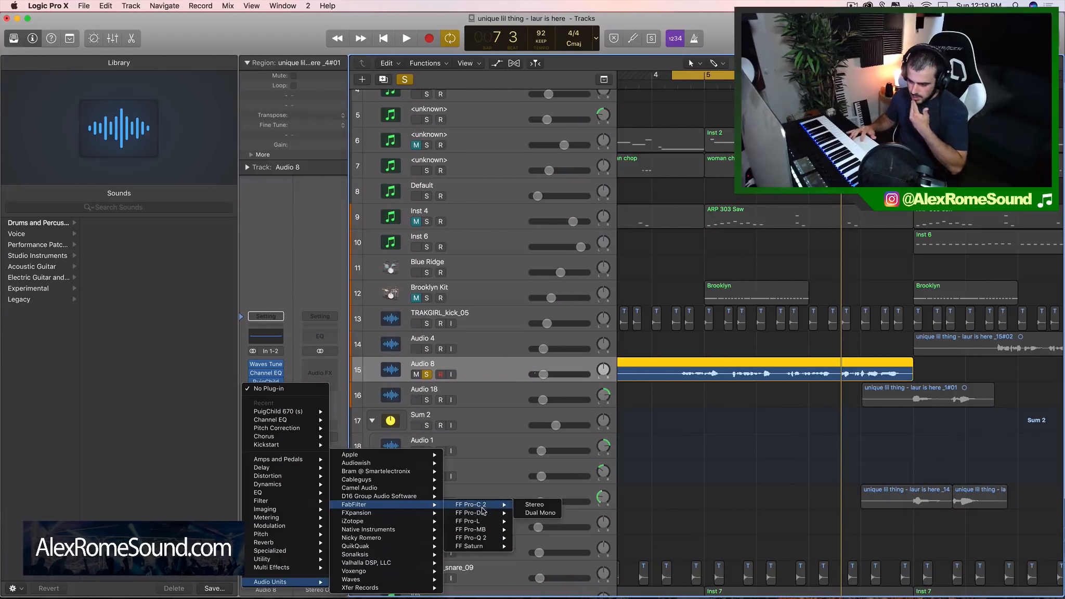
click(533, 507)
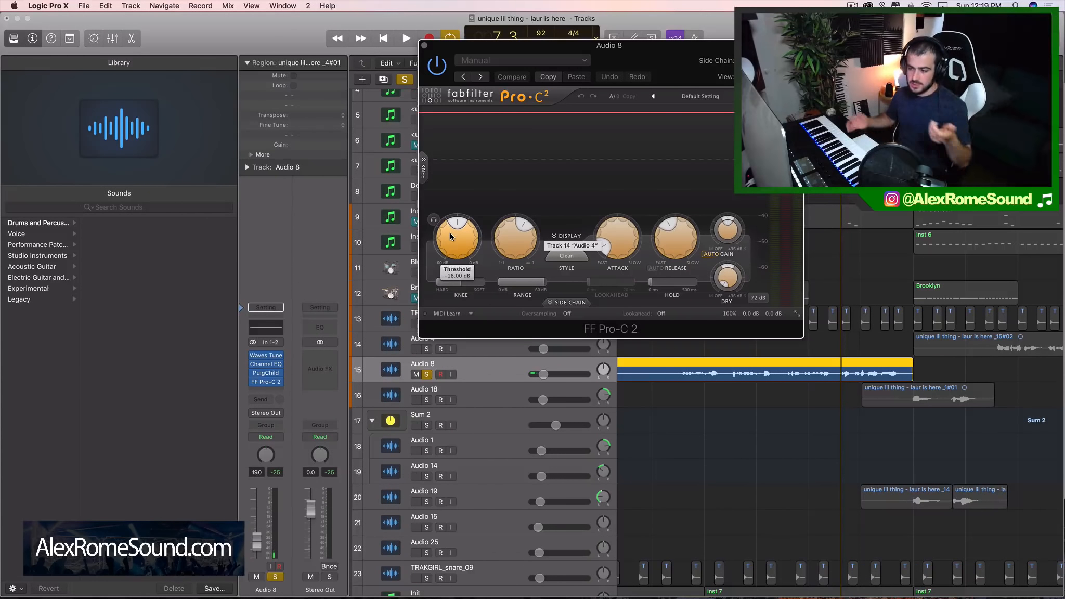
mouse_move(451, 232)
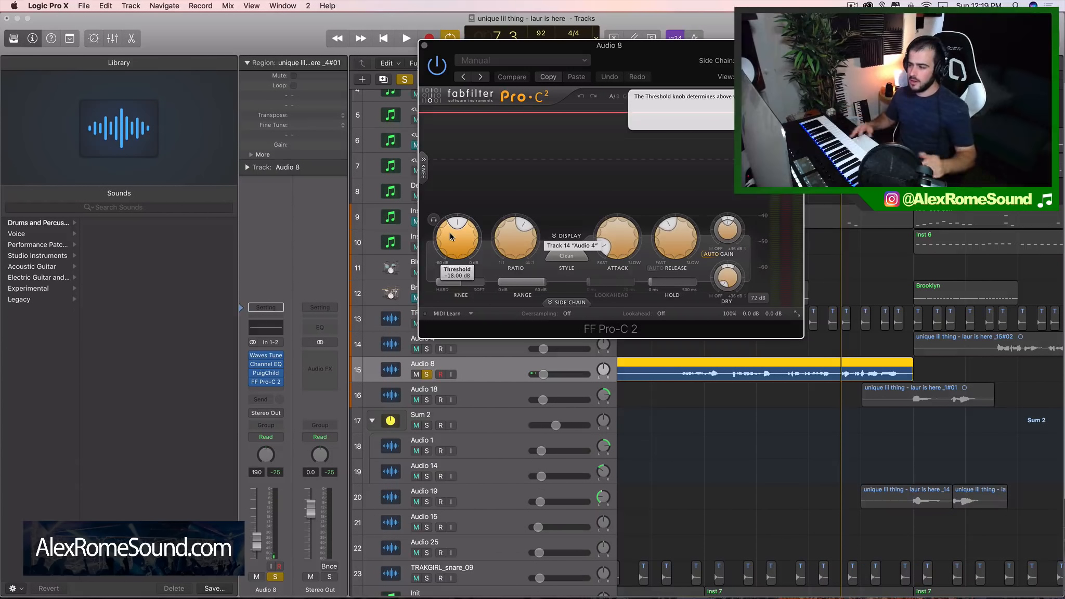
drag(648, 70, 628, 69)
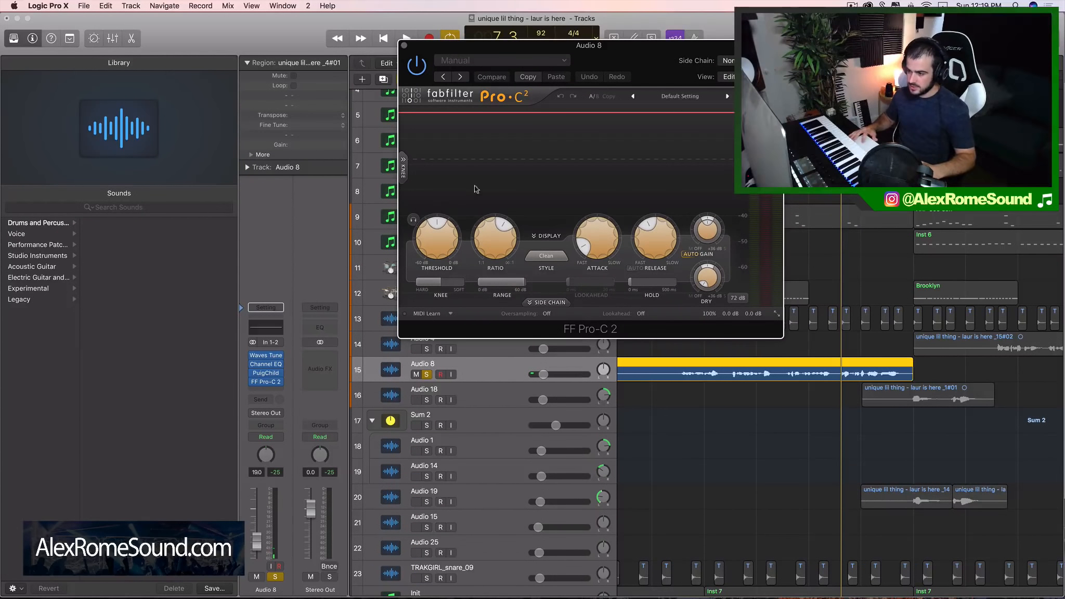
Try Pro-C 2's threshold raised almost to its maximum while playing the soloed vocal
drag(440, 224, 447, 340)
key(space)
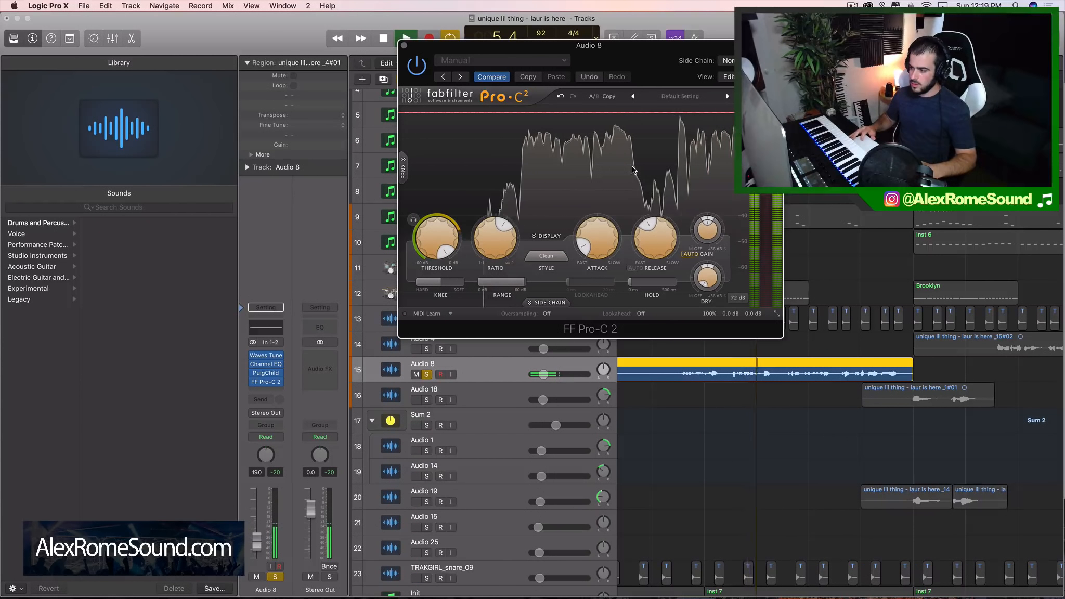
key(space)
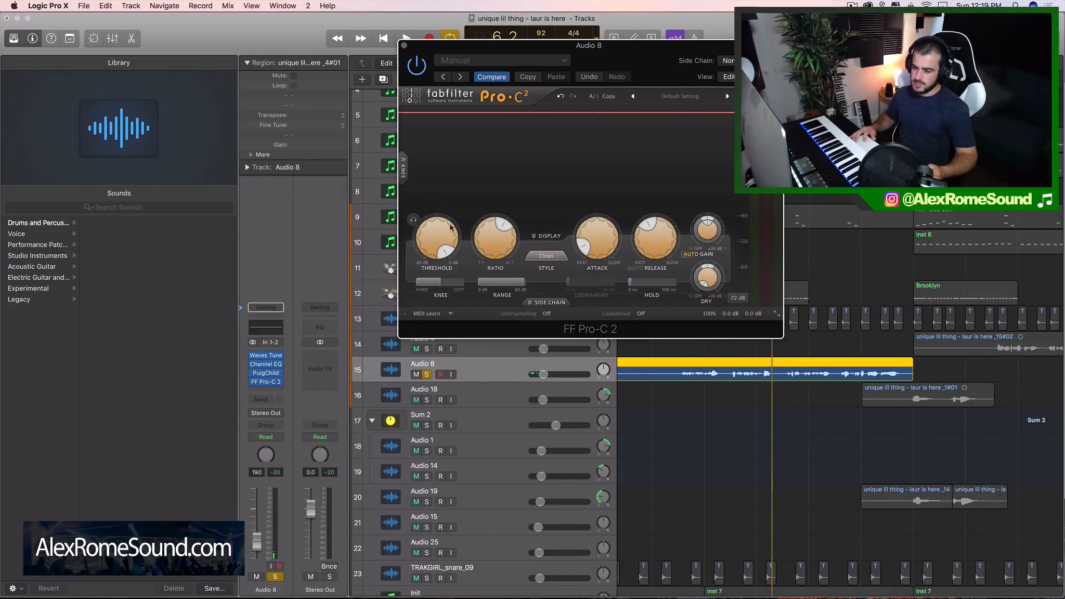
Try a very low Pro-C 2 threshold and play the vocal to hear heavy compression
drag(457, 233, 423, 227)
key(space)
key(space)
key(space)
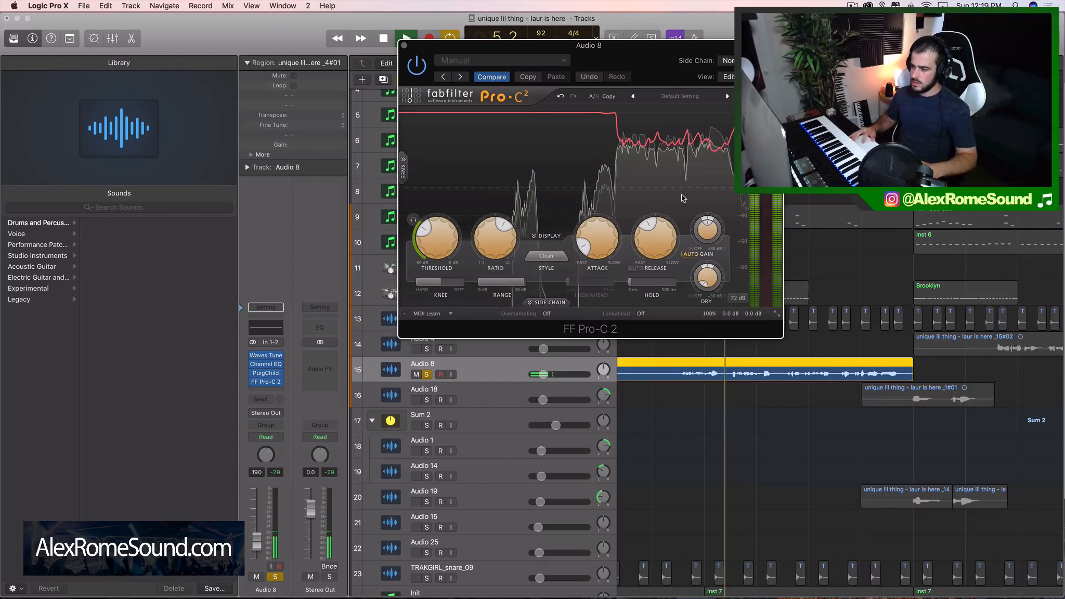
key(space)
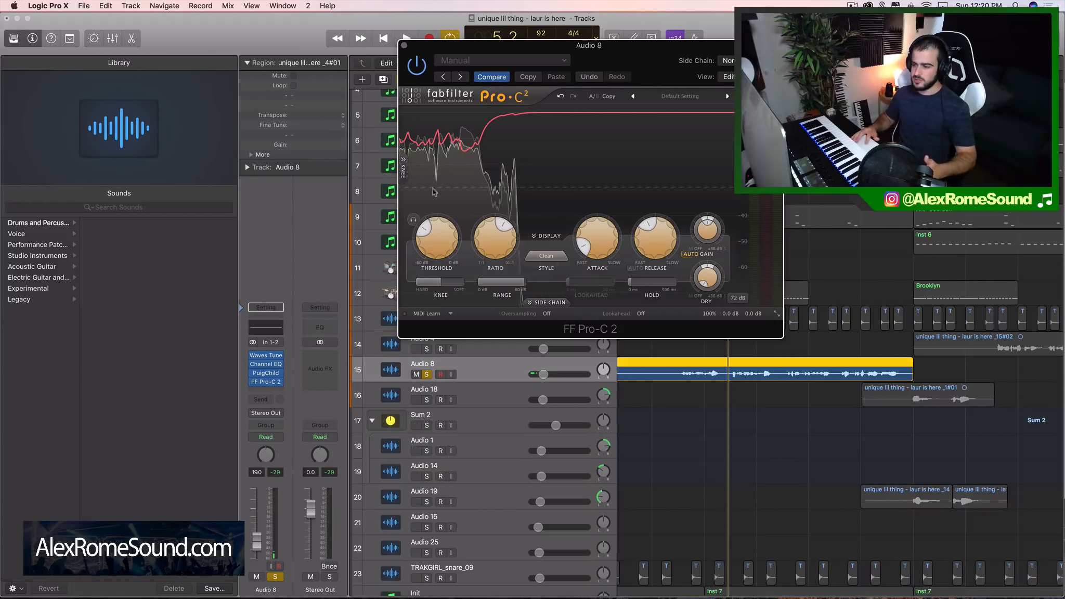
Raise Pro-C 2's threshold to about -17.3 dB and audition the compressed vocal
mouse_move(424, 232)
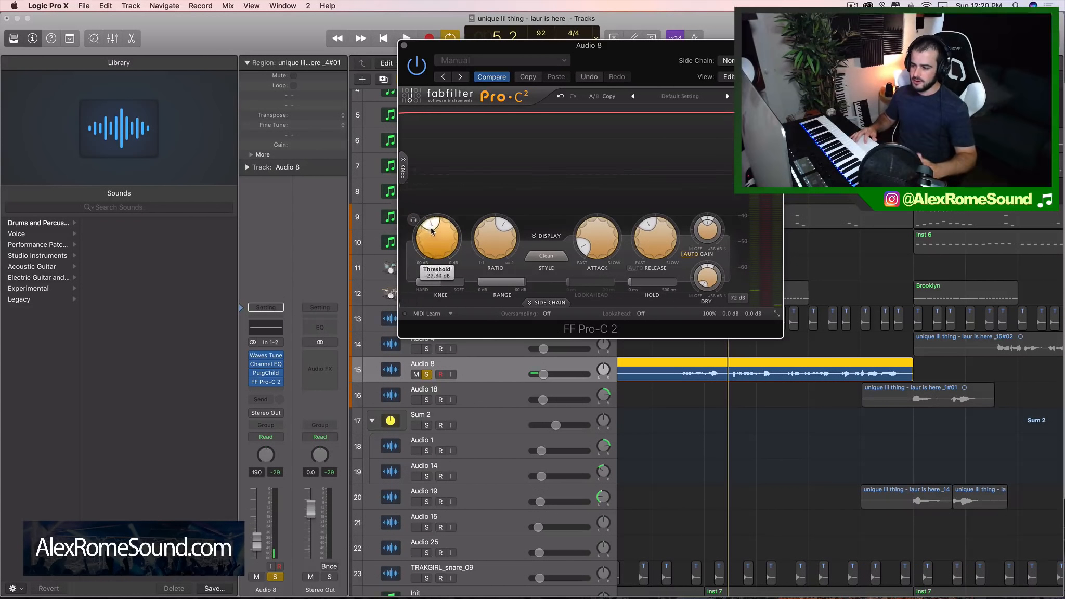
drag(424, 231, 438, 228)
key(space)
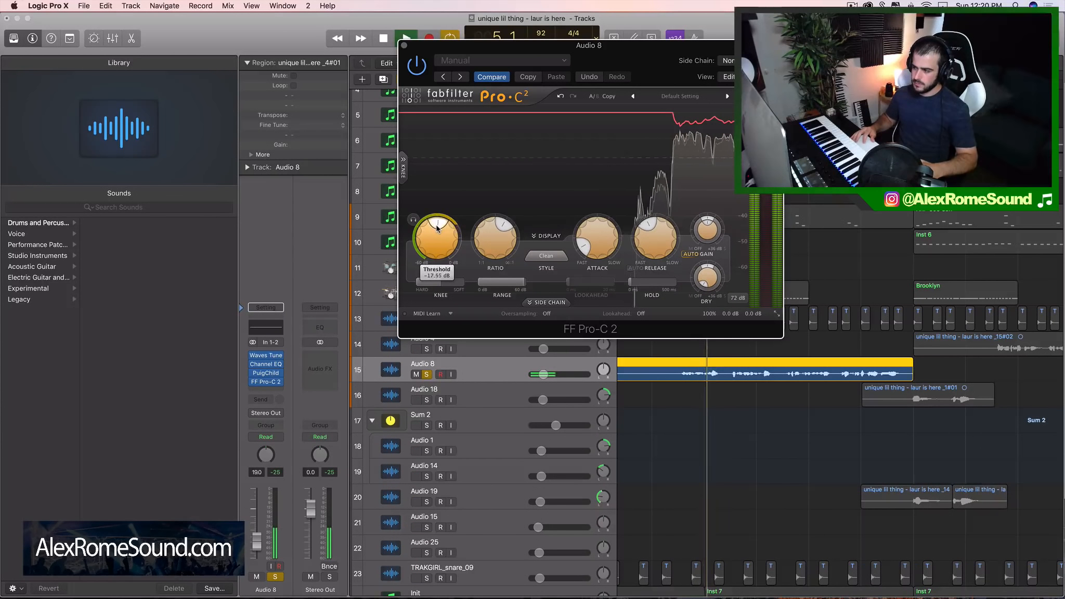
key(space)
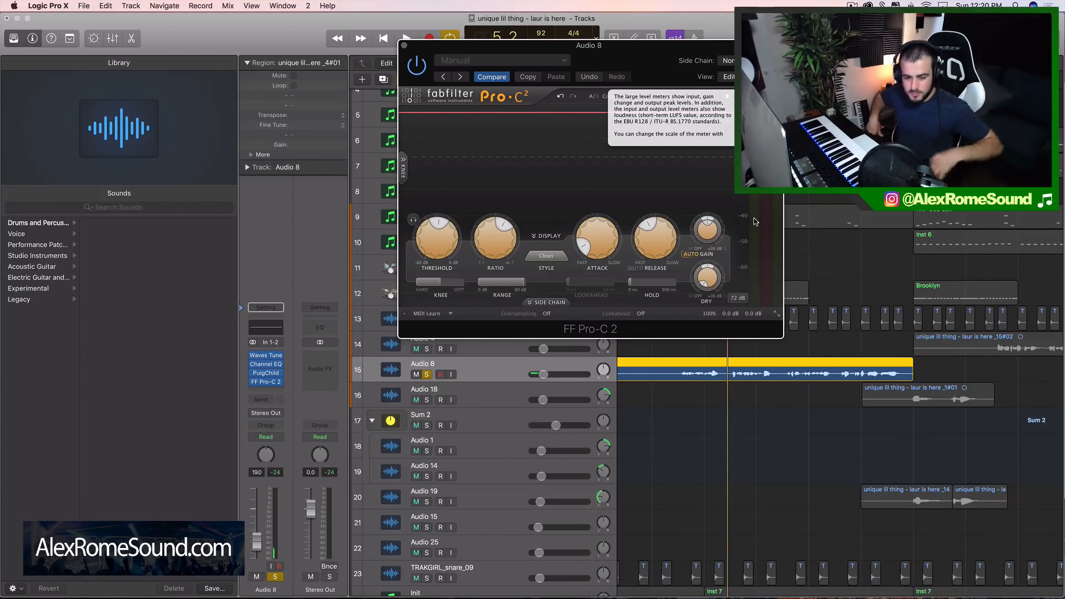
key(space)
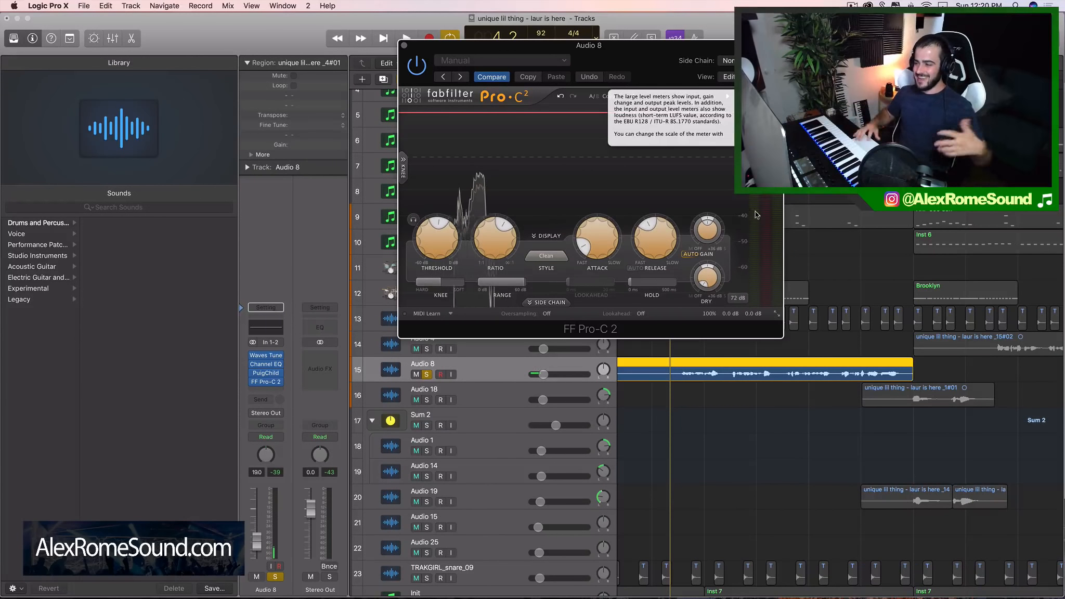
mouse_move(440, 229)
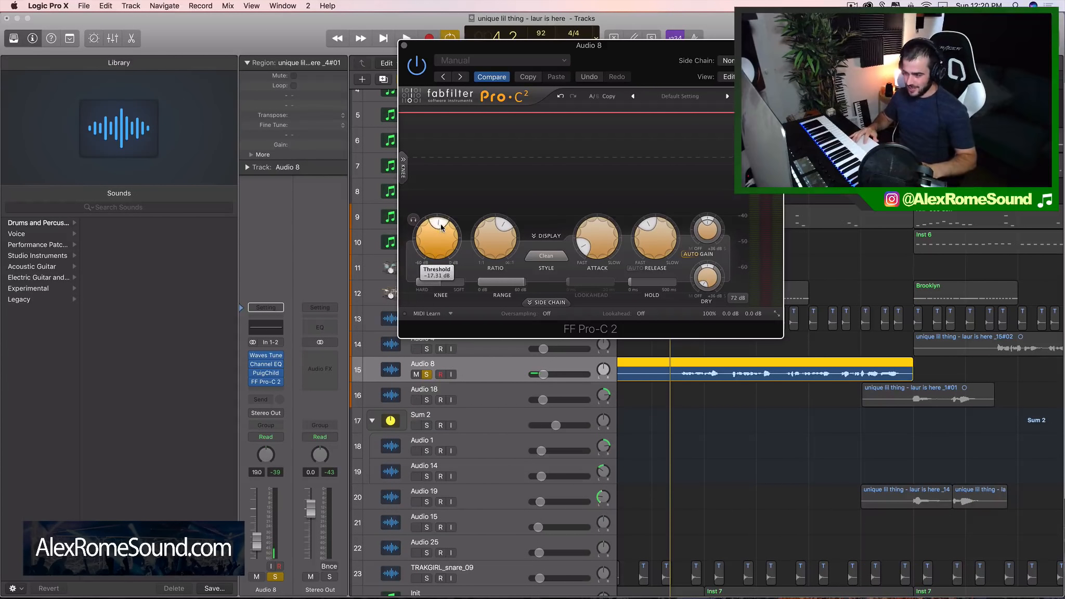
Set Pro-C 2's attack to 0.005 ms and its release to the fastest setting
mouse_move(654, 232)
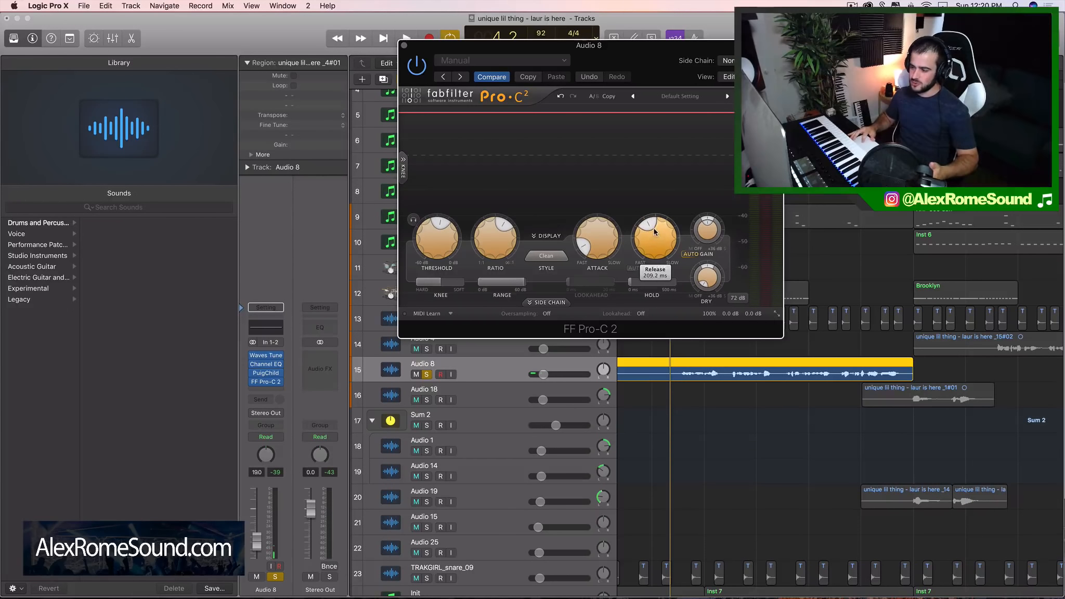
mouse_move(583, 245)
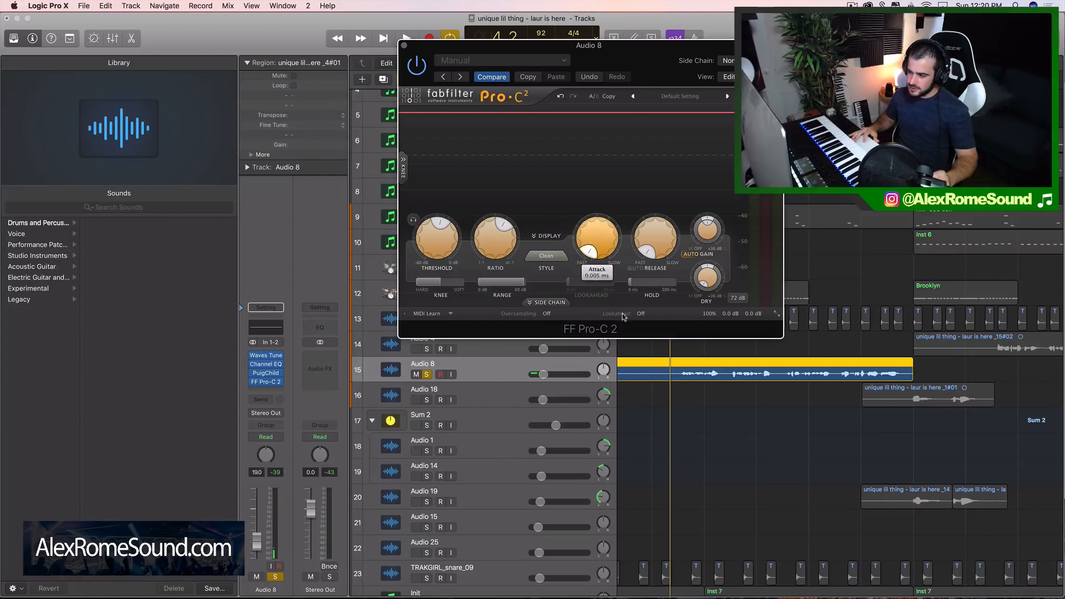
mouse_move(648, 255)
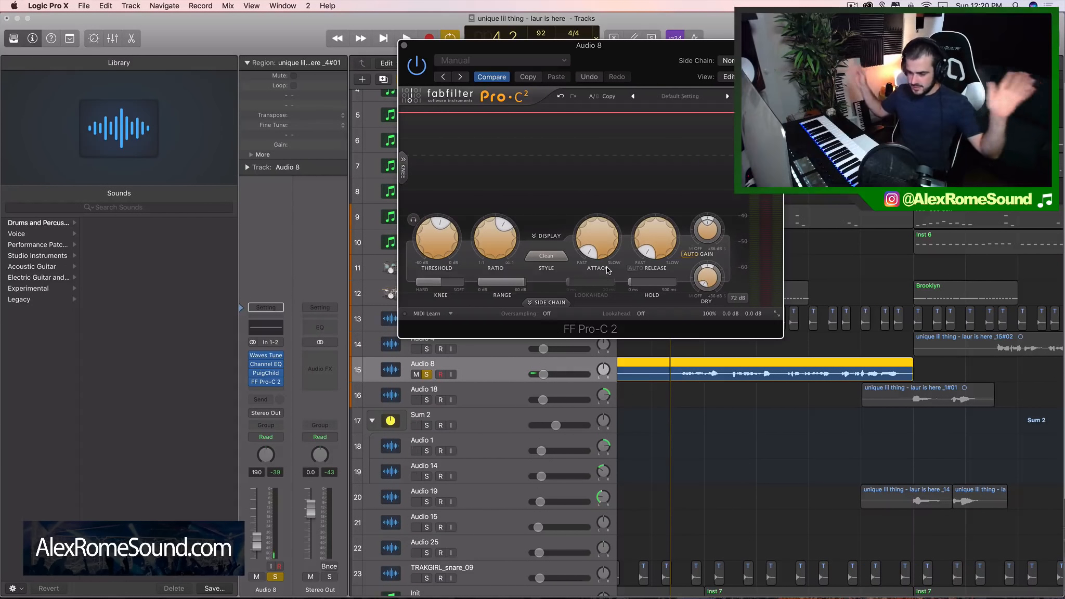
Set Pro-C 2's threshold to -20.26 dB while playing the vocal, and close the compressor window
key(space)
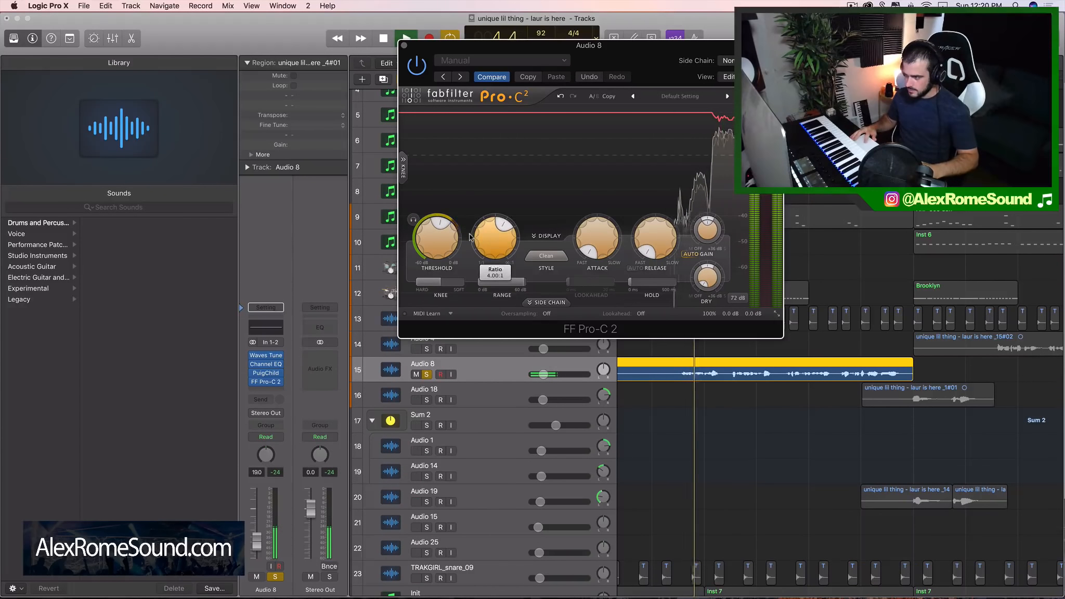
drag(441, 228, 435, 229)
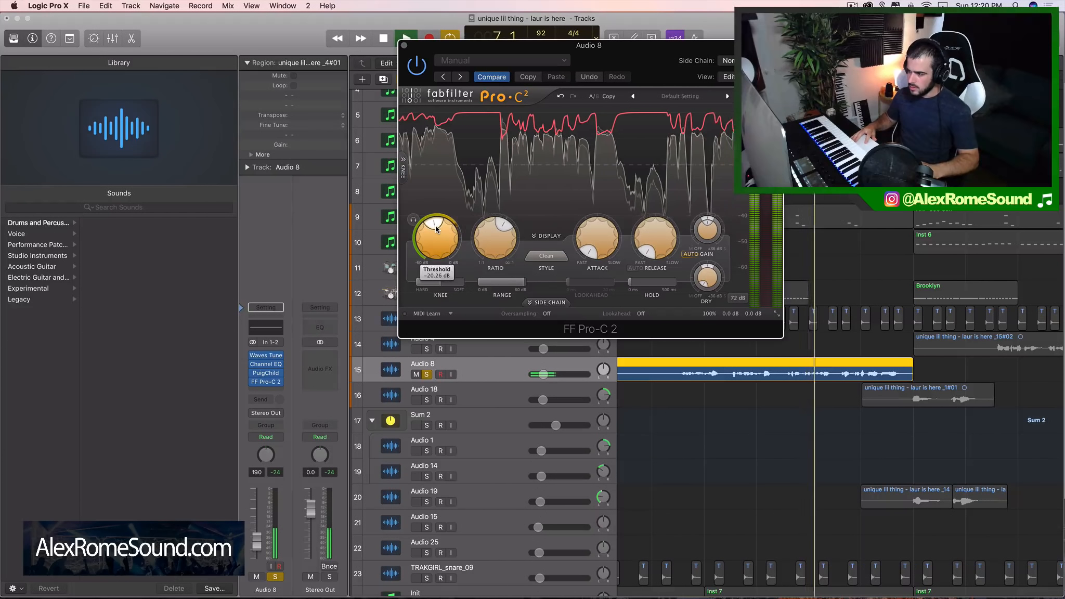
key(space)
click(404, 45)
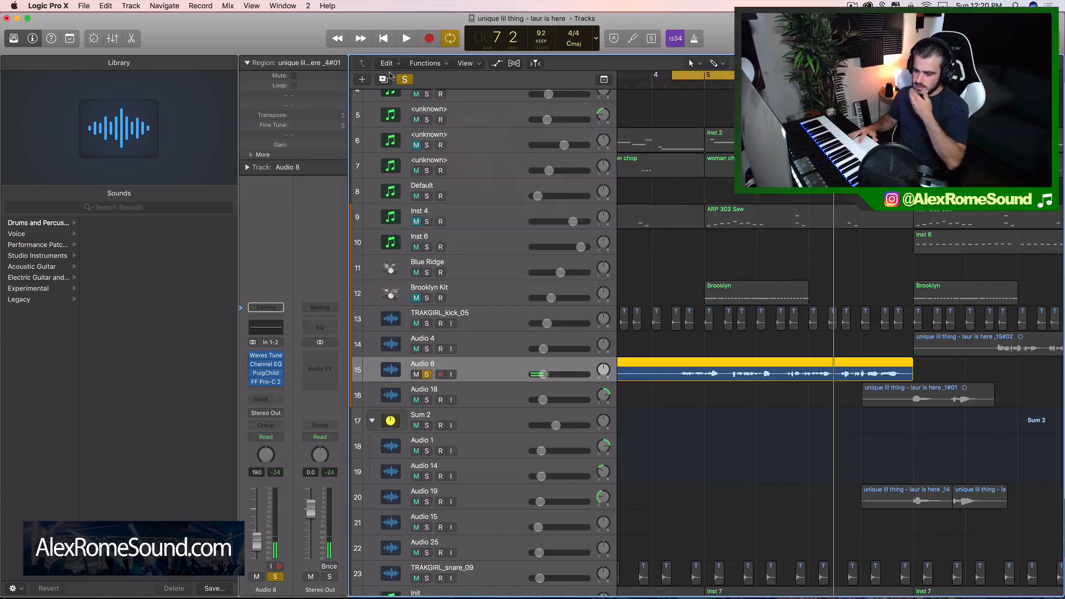
click(267, 382)
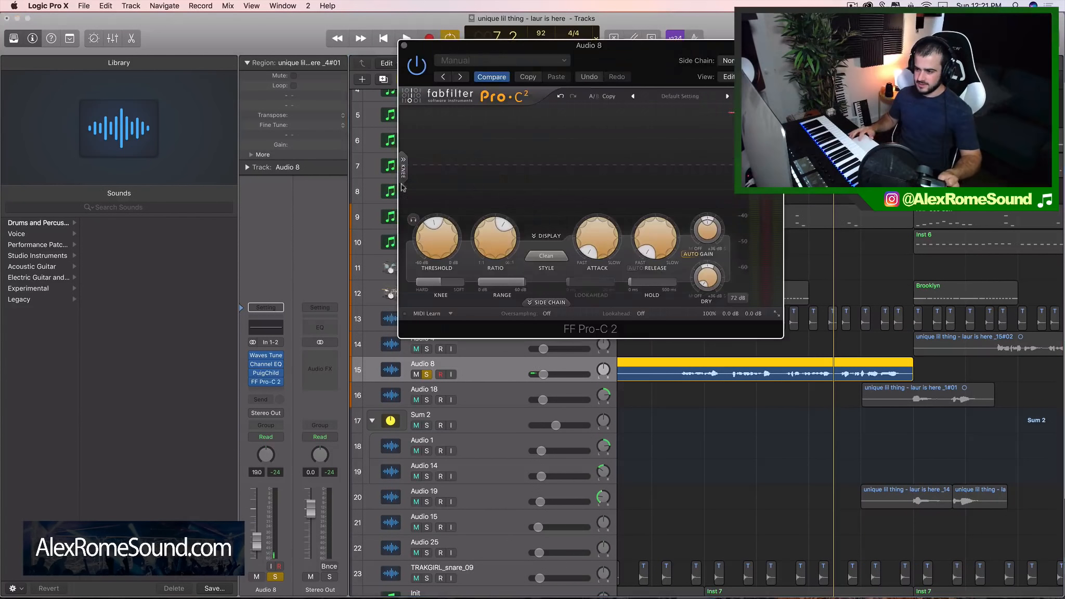
click(404, 48)
Look through the plug-in choices for Audio 8's next empty insert, including third-party Audio Units, imaging and the dynamics DeEsser
click(278, 390)
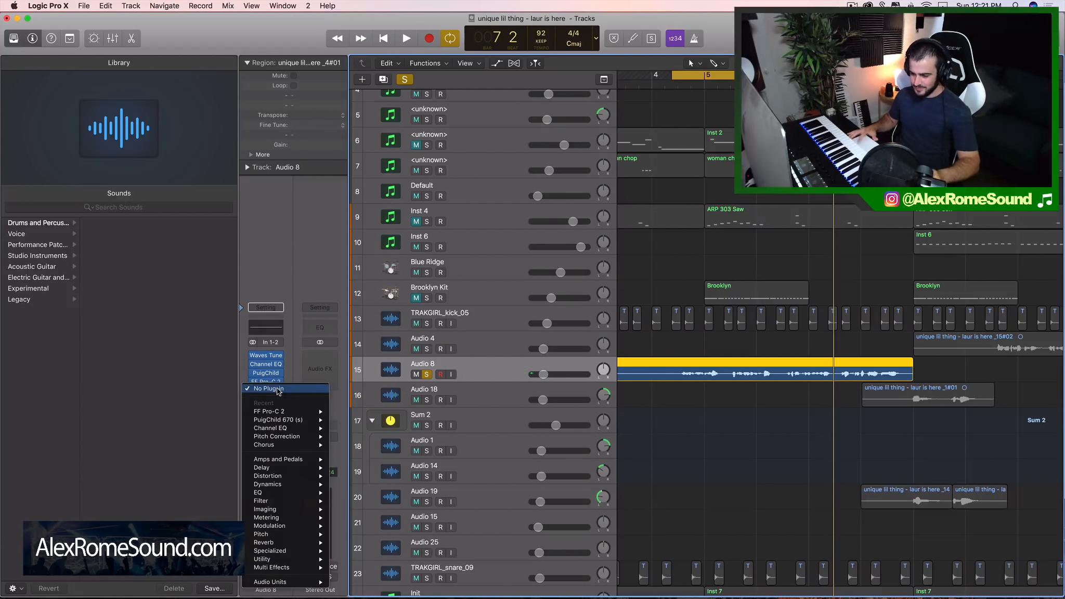
mouse_move(288, 583)
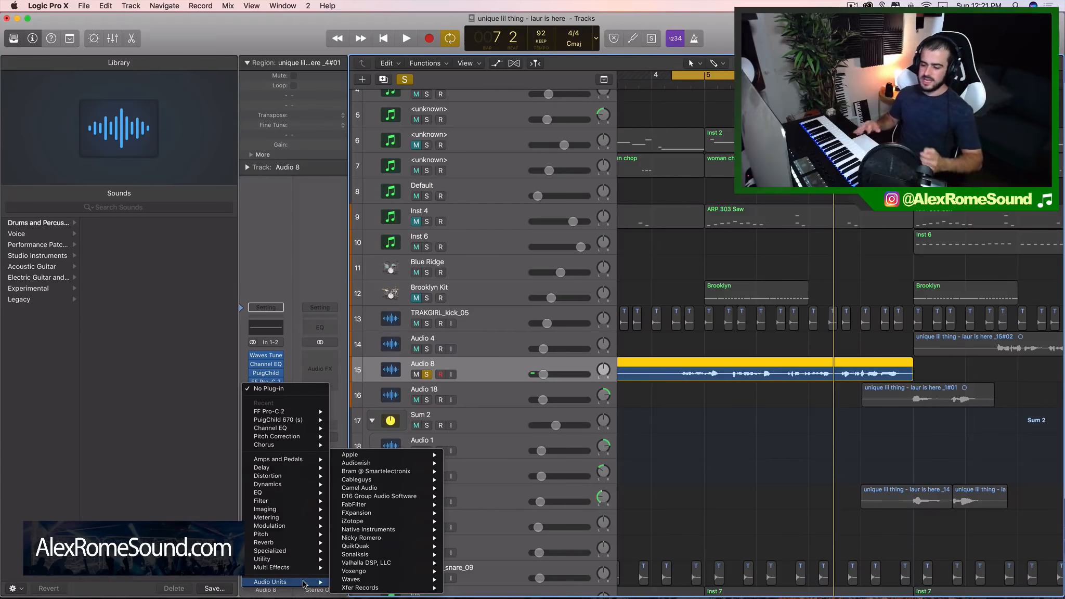
mouse_move(281, 497)
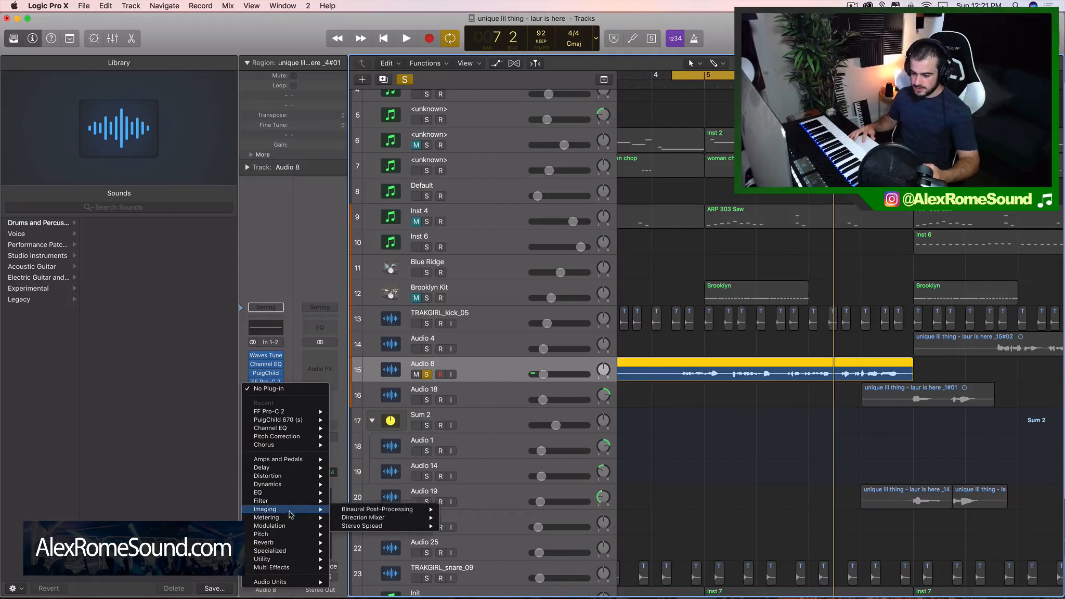
mouse_move(293, 510)
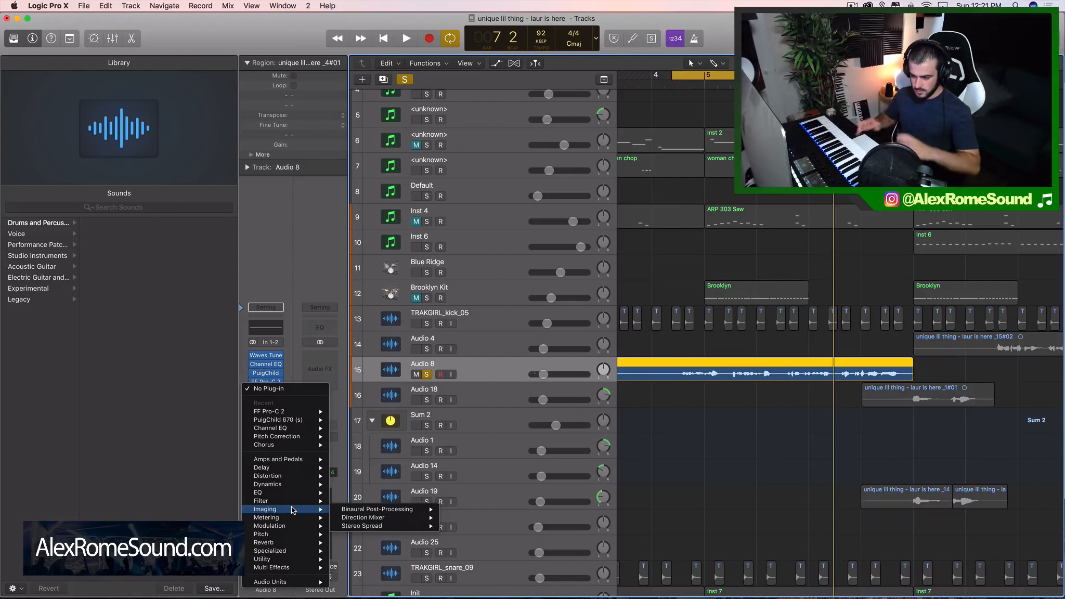
mouse_move(294, 485)
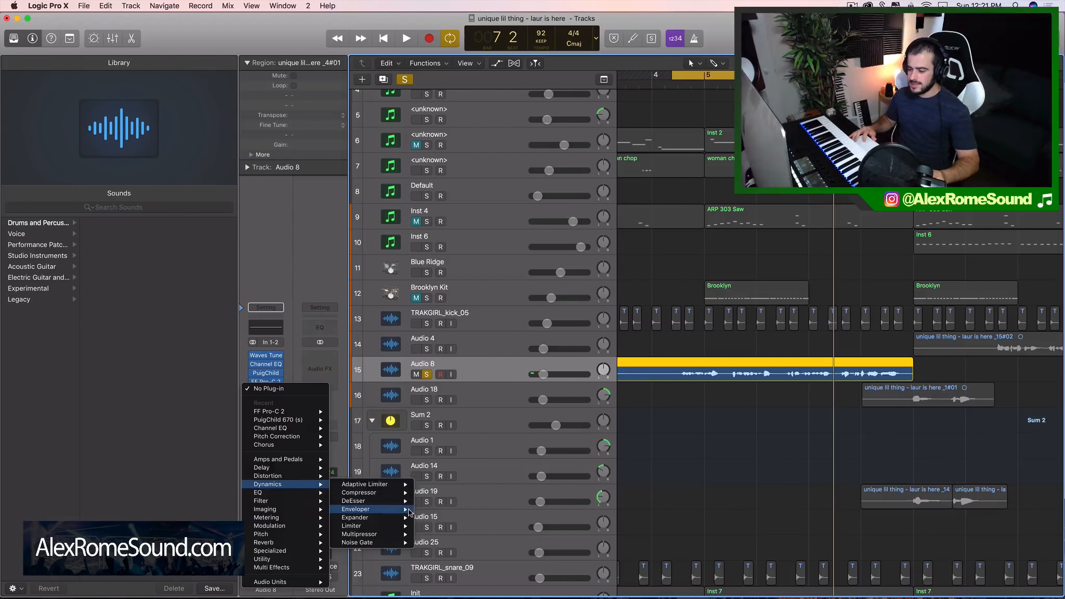
mouse_move(385, 511)
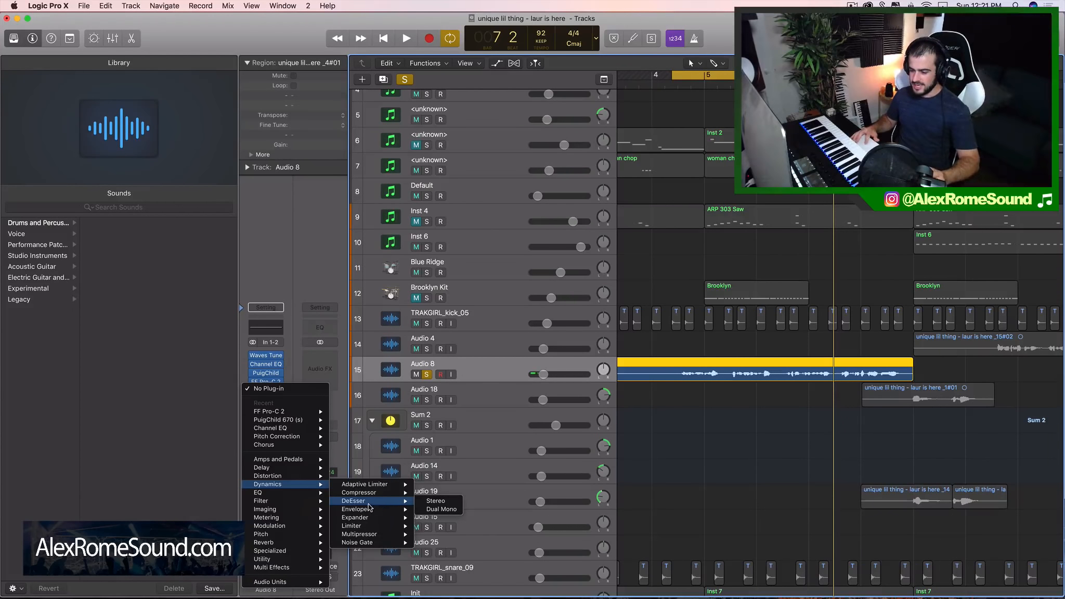
mouse_move(355, 503)
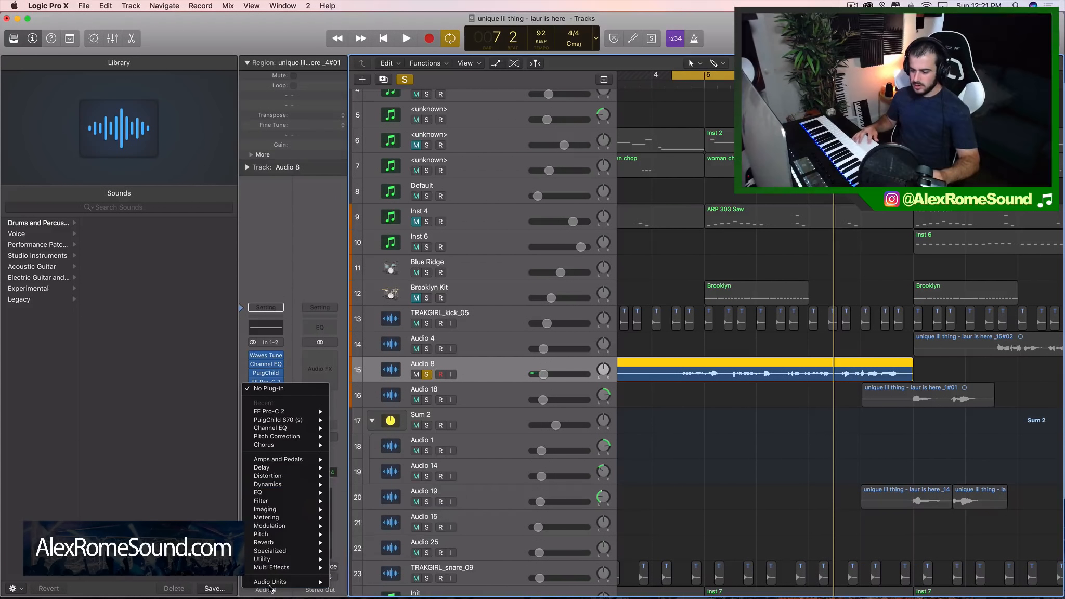
mouse_move(271, 587)
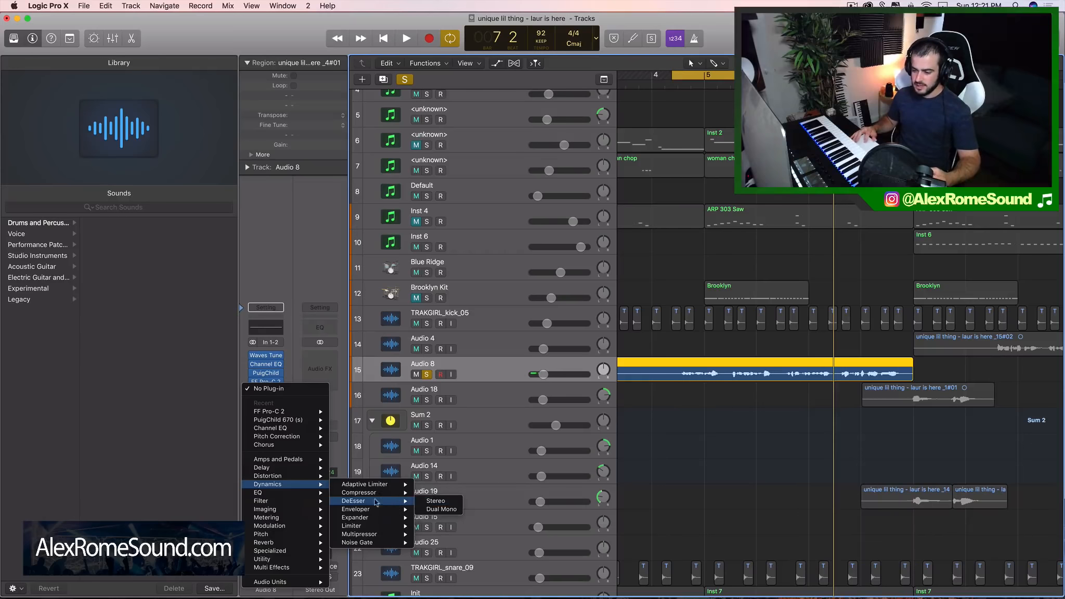
click(264, 309)
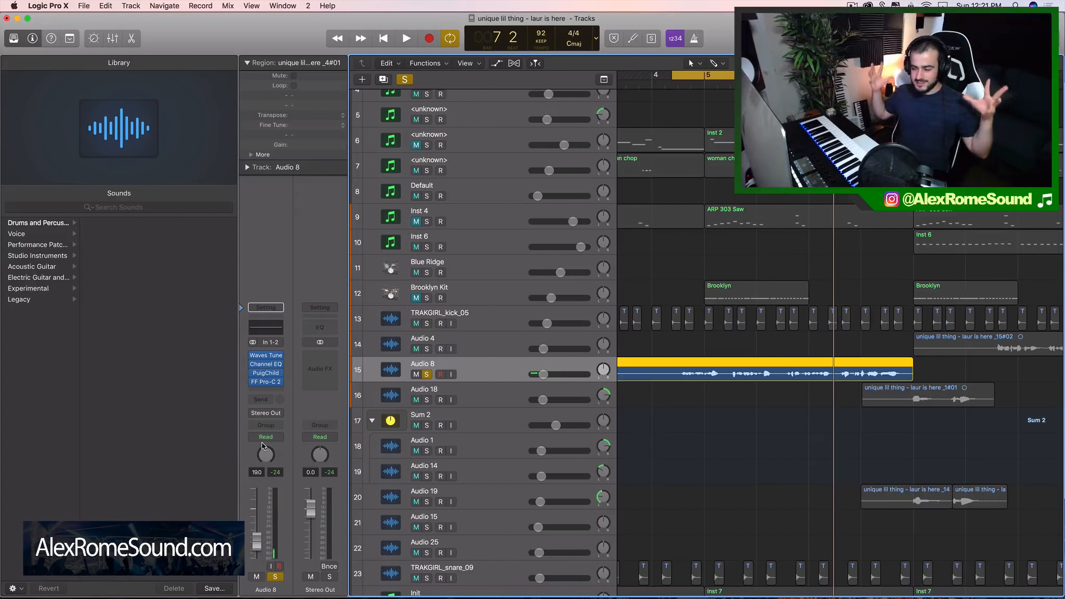
Insert FabFilter's FF Pro-DS after FF Pro-C 2 on Audio 8 and place its window over the track list
click(275, 390)
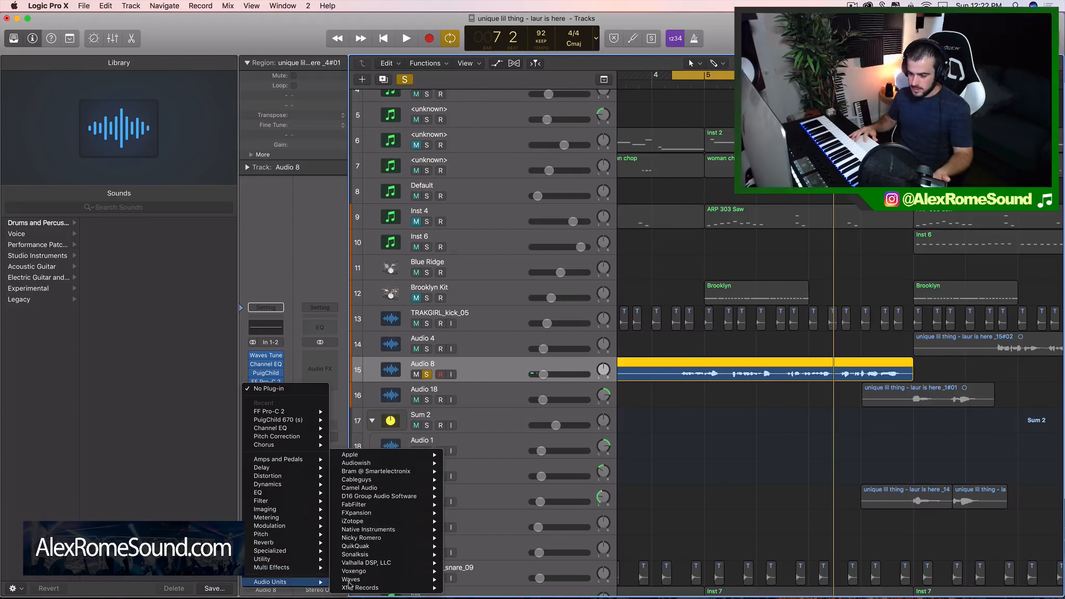
mouse_move(407, 507)
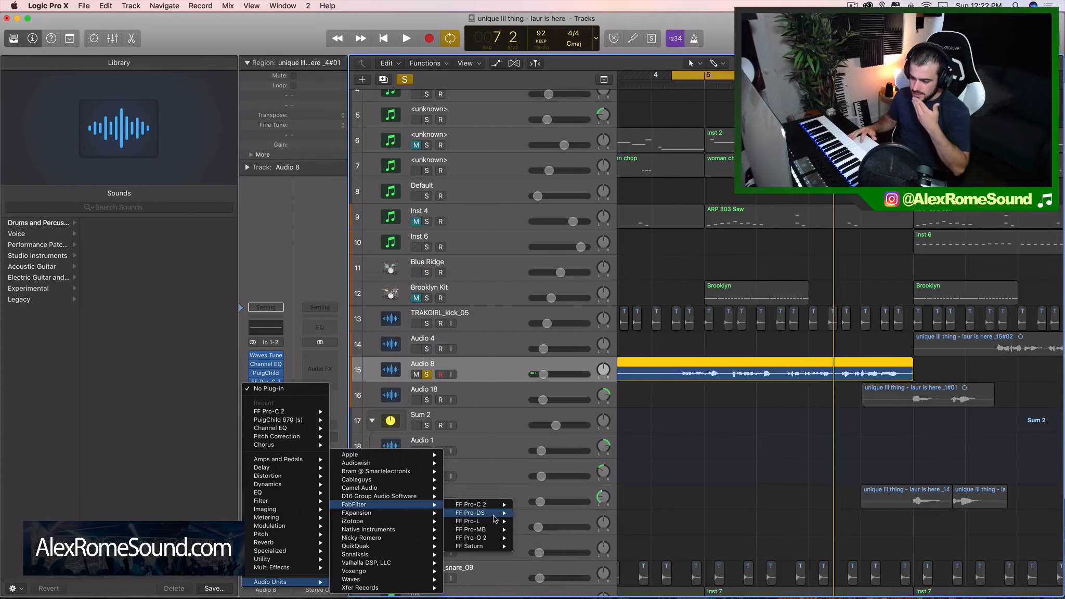
click(529, 517)
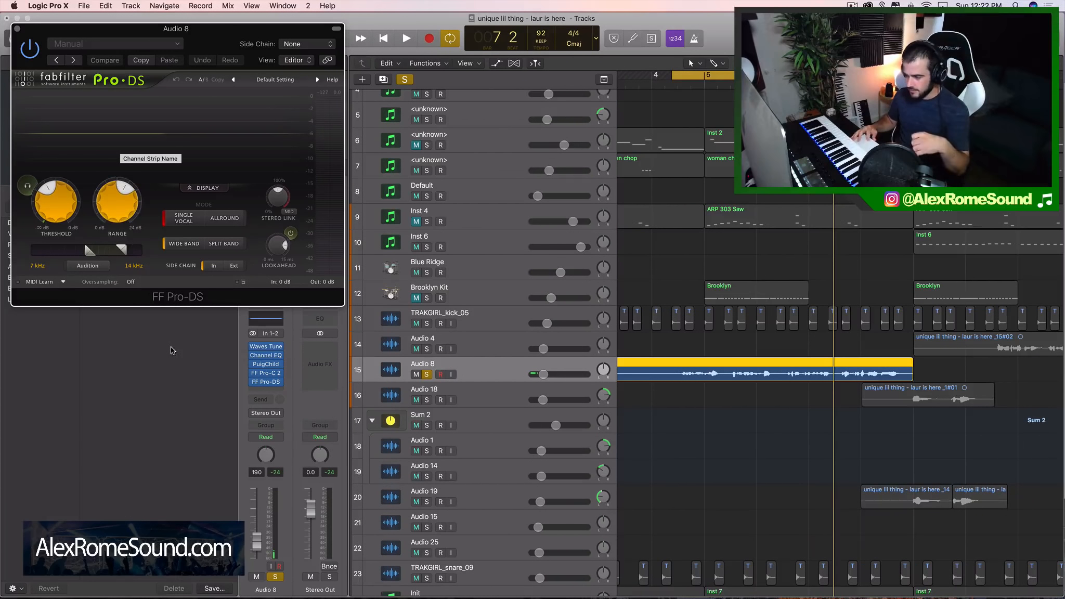
drag(213, 62, 680, 127)
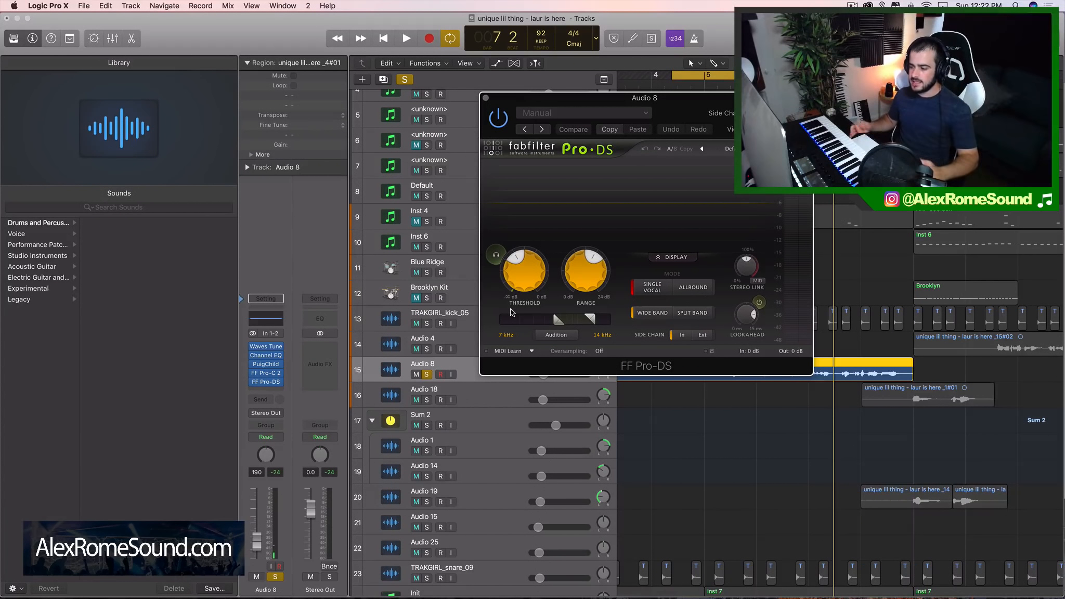
drag(683, 113, 565, 116)
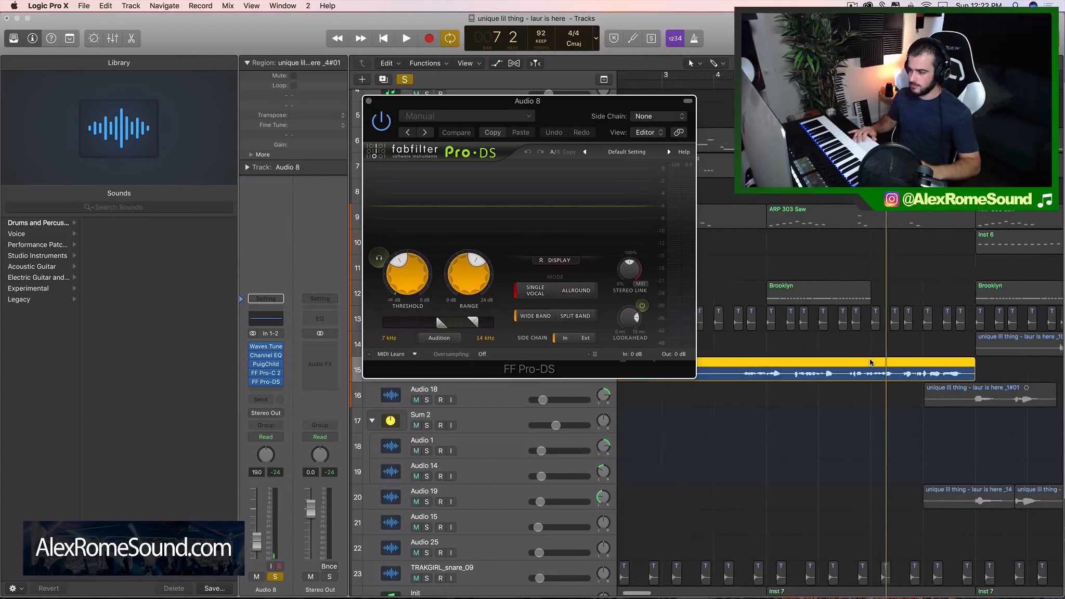
Try a wide Pro-DS detection range from 4.425 kHz with the upper limit off, and play the vocal
drag(472, 323, 424, 326)
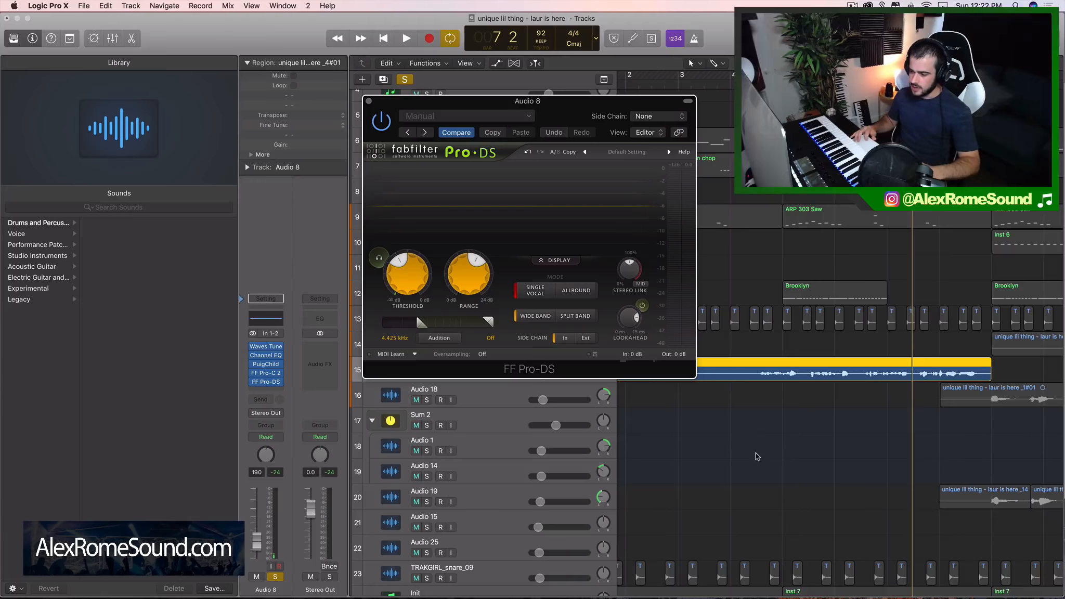
key(space)
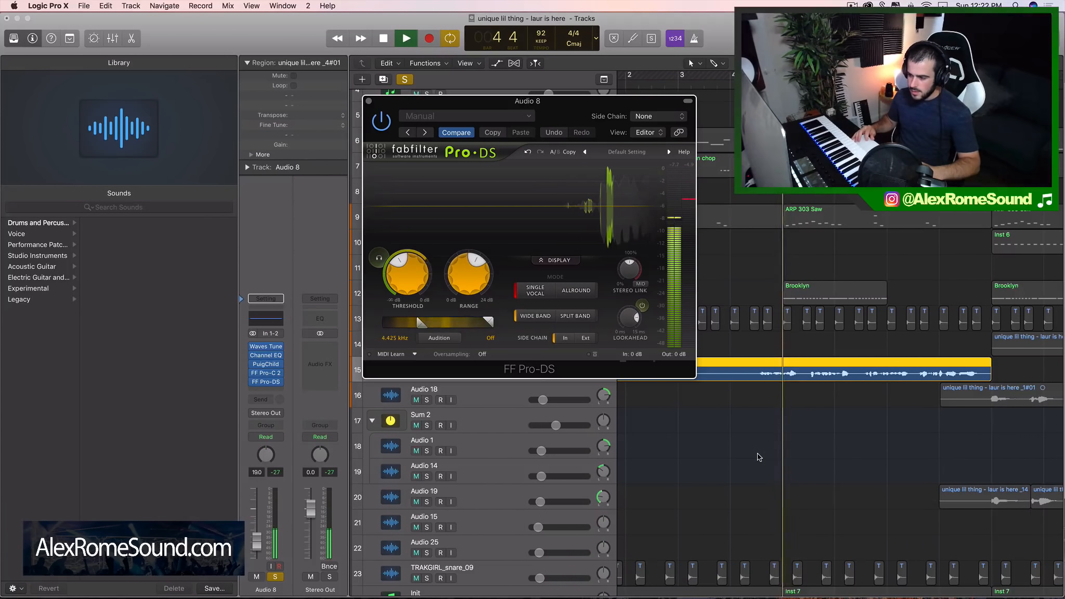
key(space)
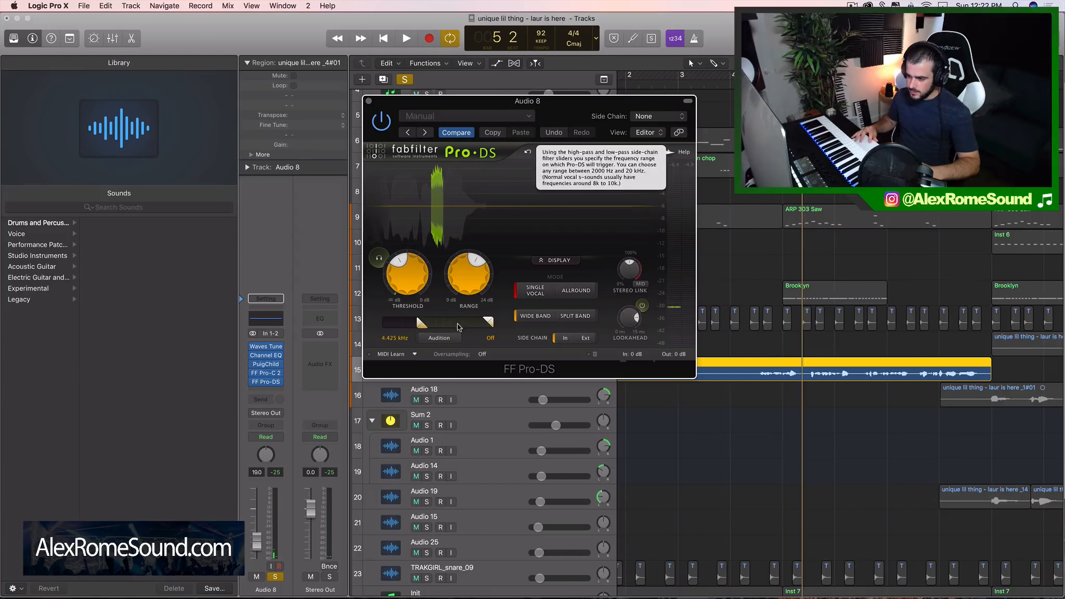
Narrow Pro-DS's detection range to 7.203–16.38 kHz, auditioning the vocal while adjusting the limits
drag(488, 322, 444, 324)
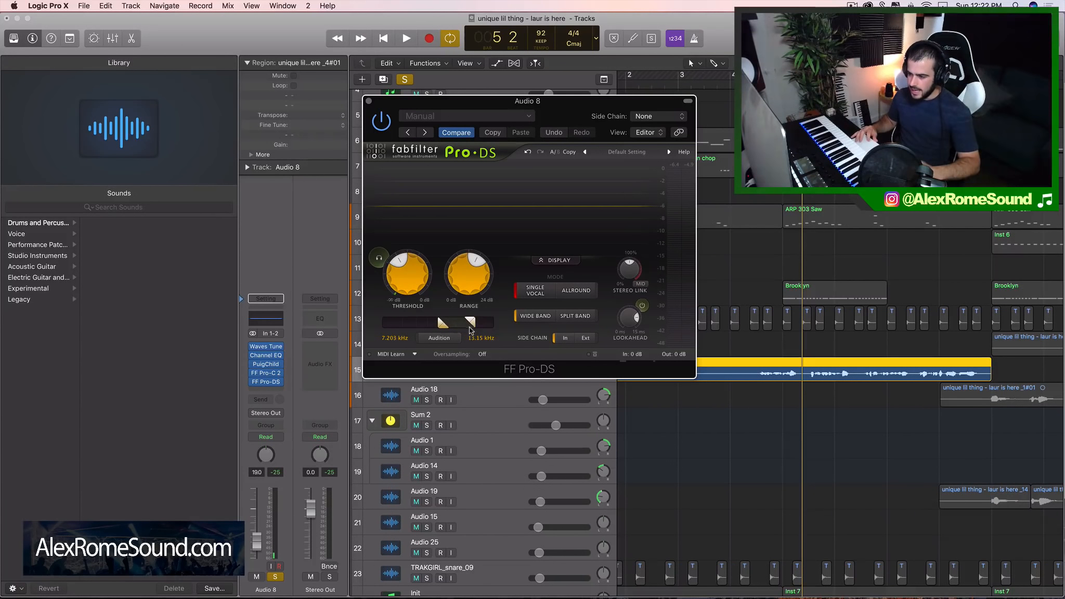
key(space)
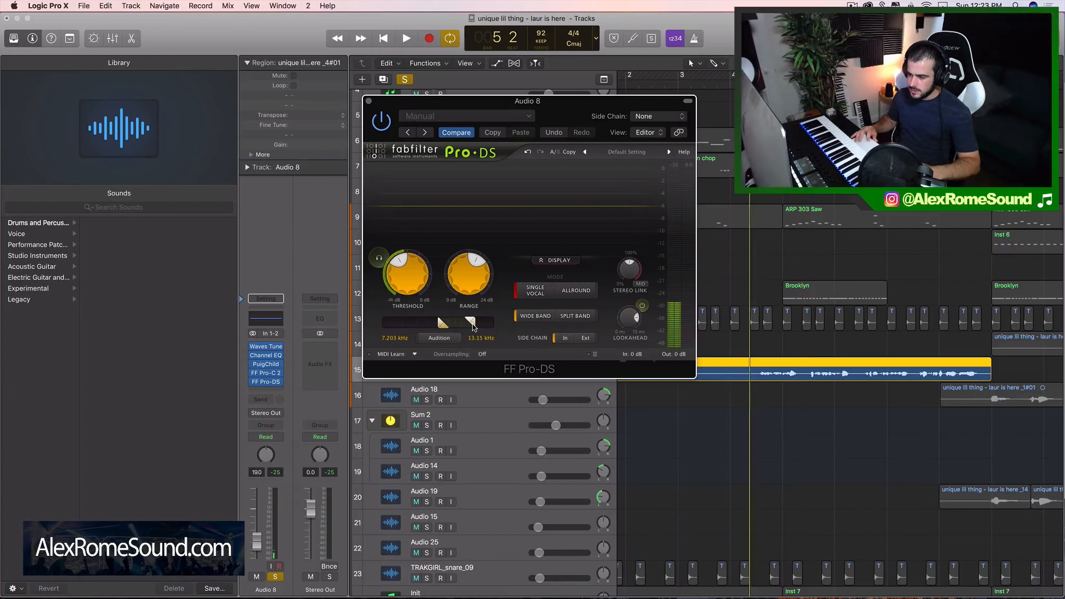
drag(474, 326, 480, 326)
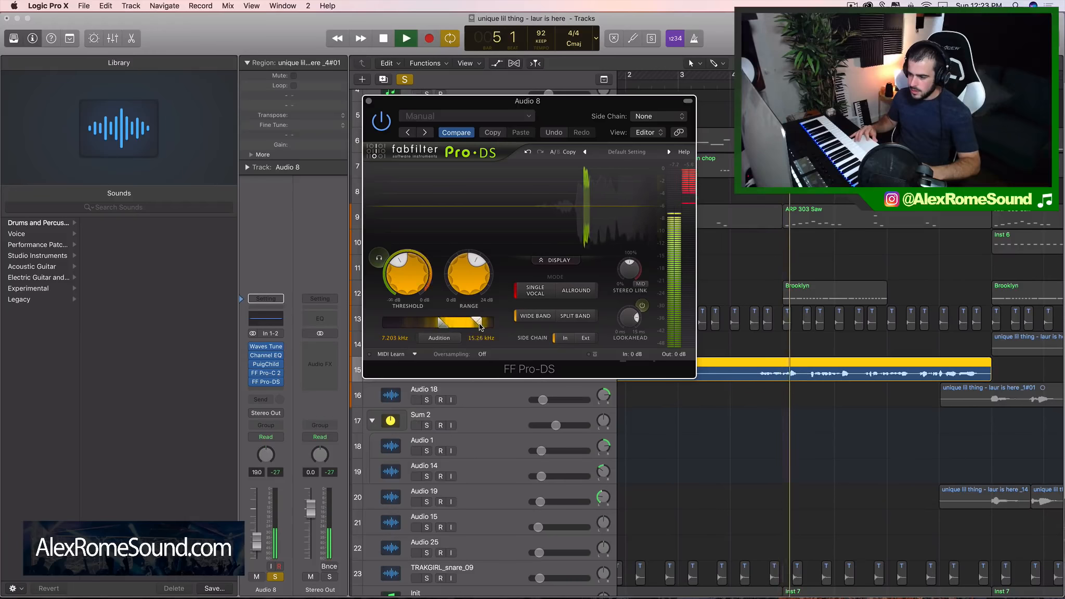
key(space)
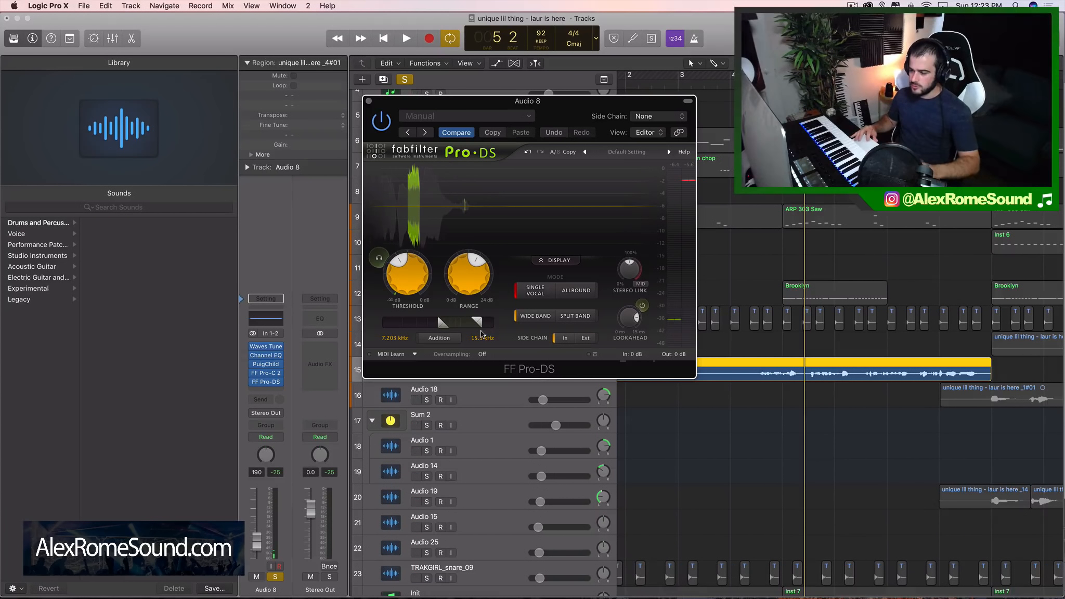
mouse_move(465, 284)
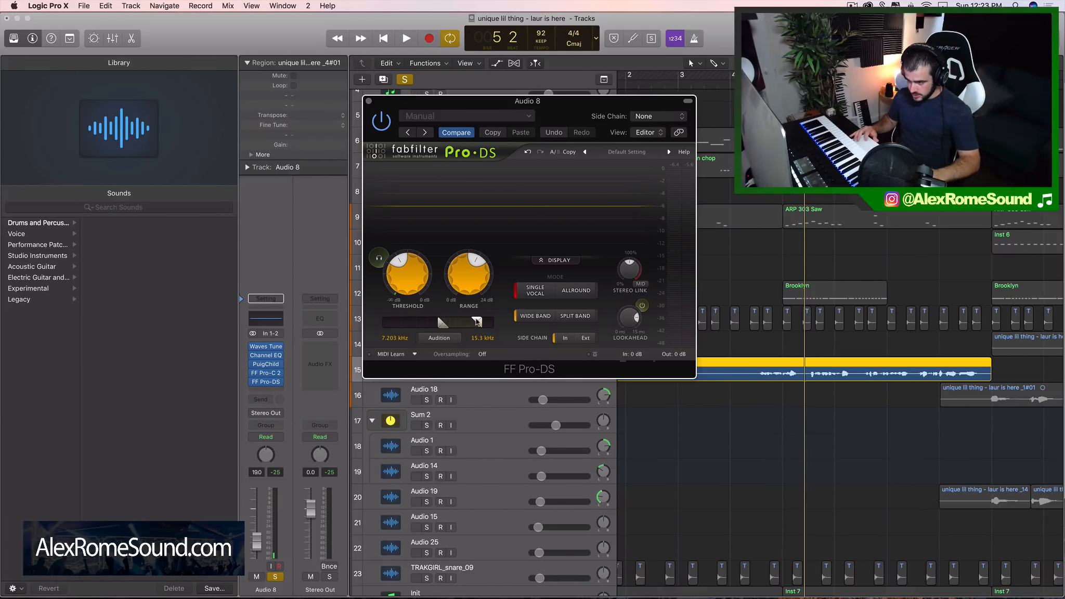
drag(477, 322, 480, 323)
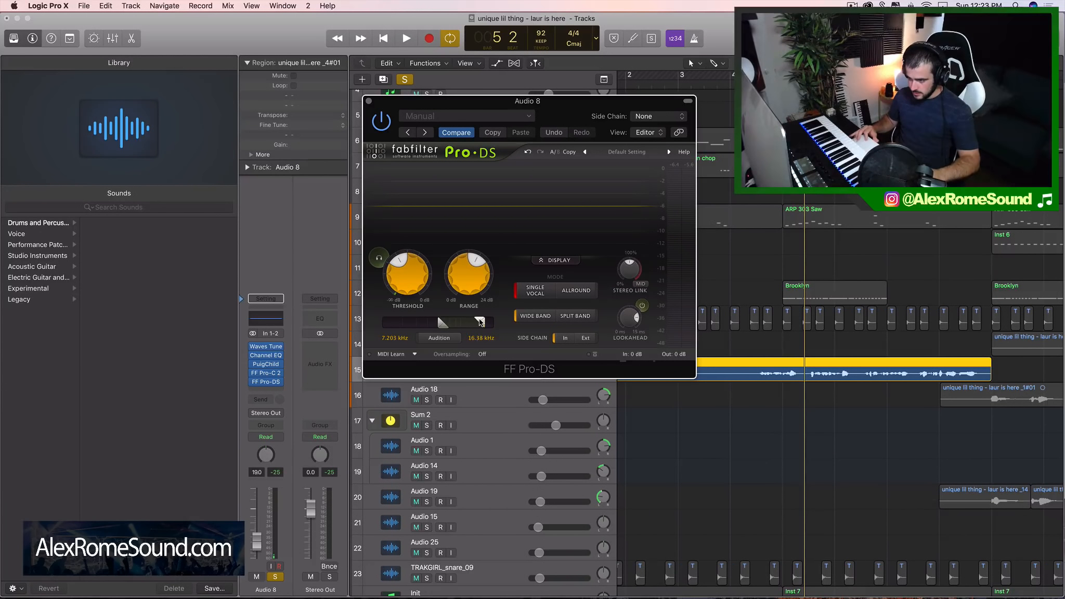
Lower Pro-DS's threshold to about -46 dB
mouse_move(402, 263)
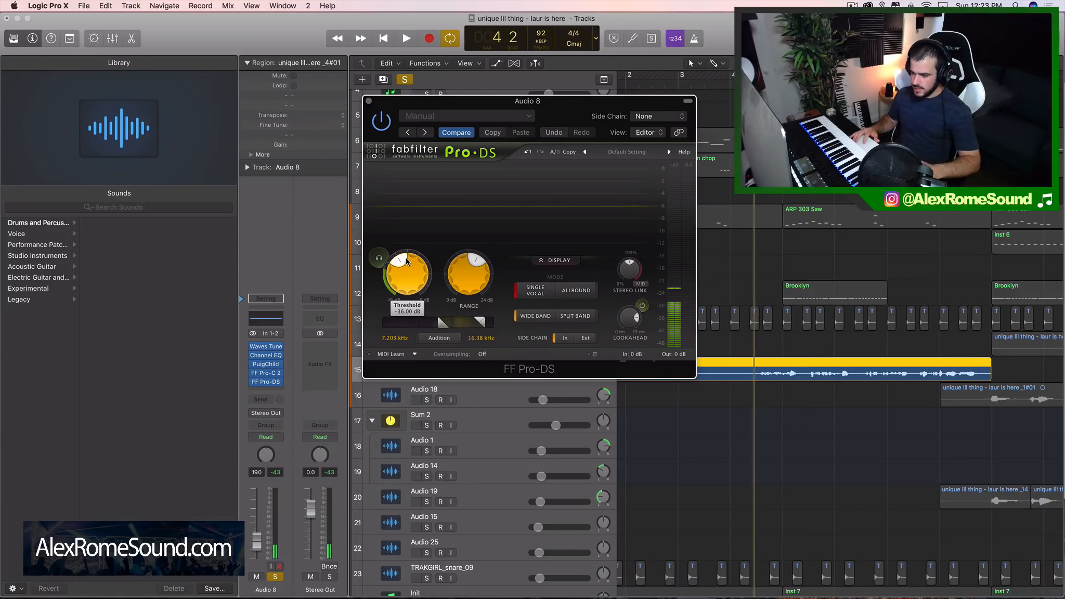
drag(403, 263, 395, 269)
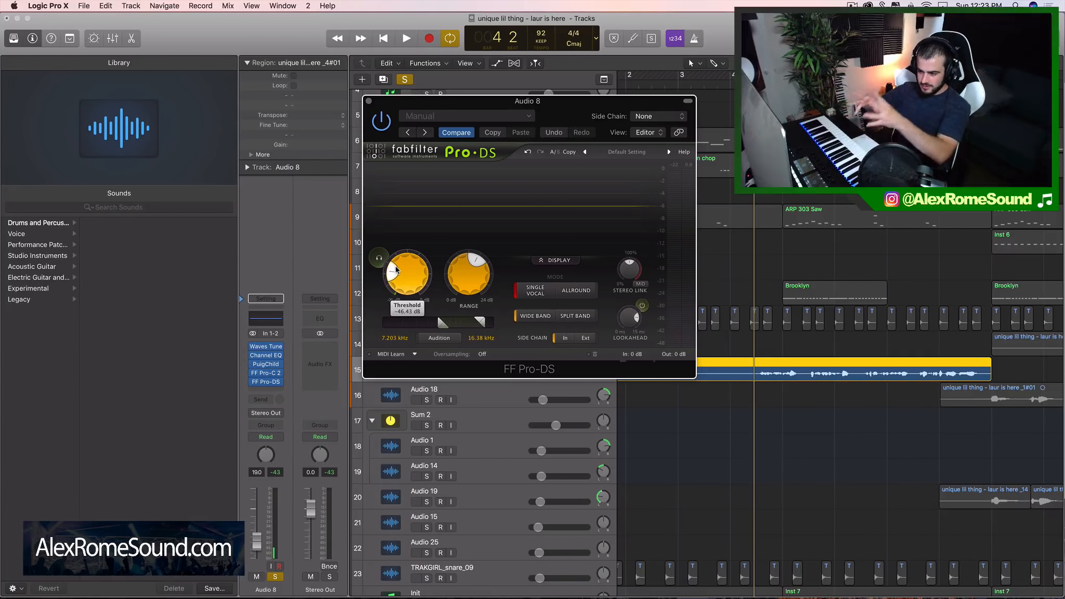
drag(396, 270, 394, 274)
Lower Pro-DS's detection range start to 6.639 kHz while playing the vocal, and close the de-esser window
key(space)
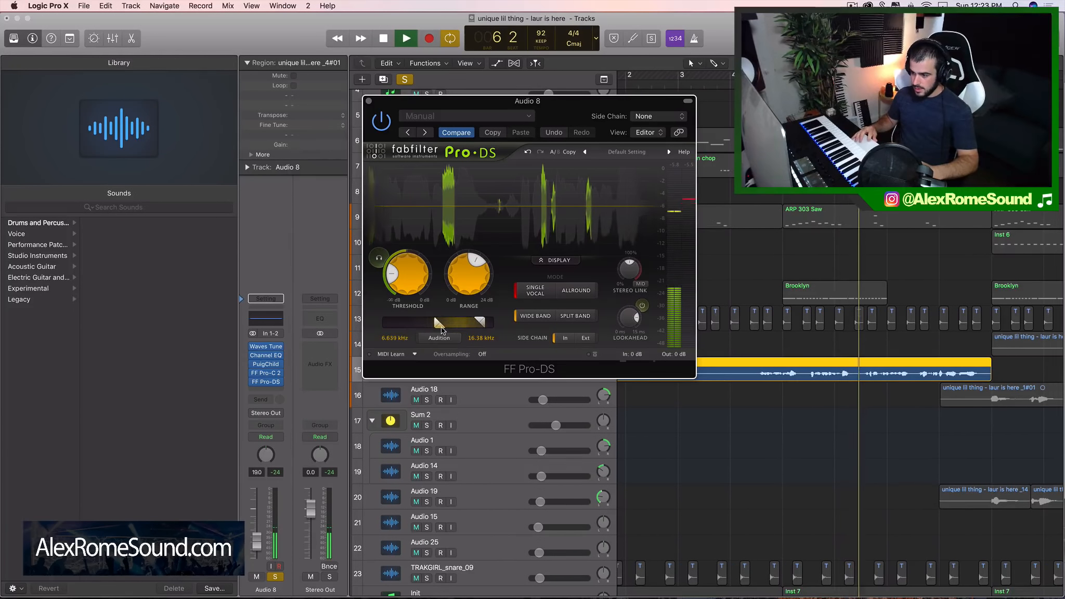
drag(446, 328, 443, 330)
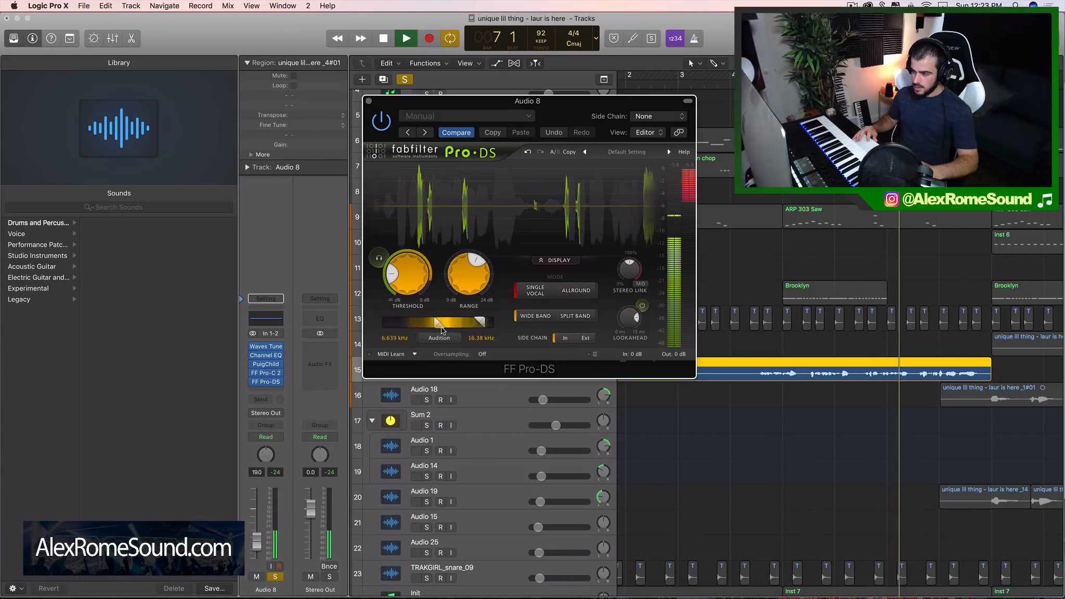
key(space)
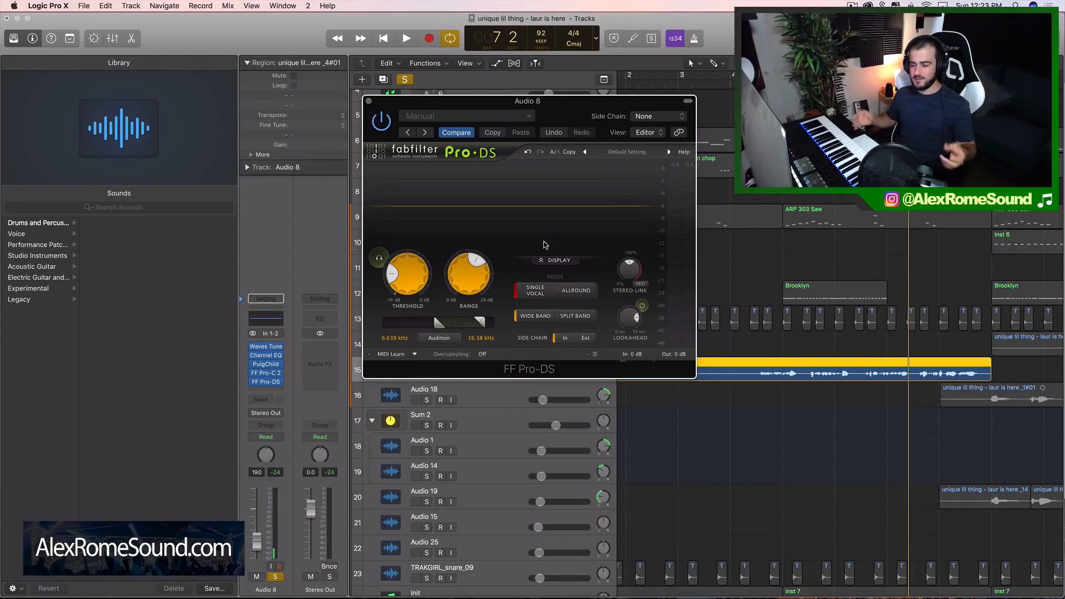
click(367, 100)
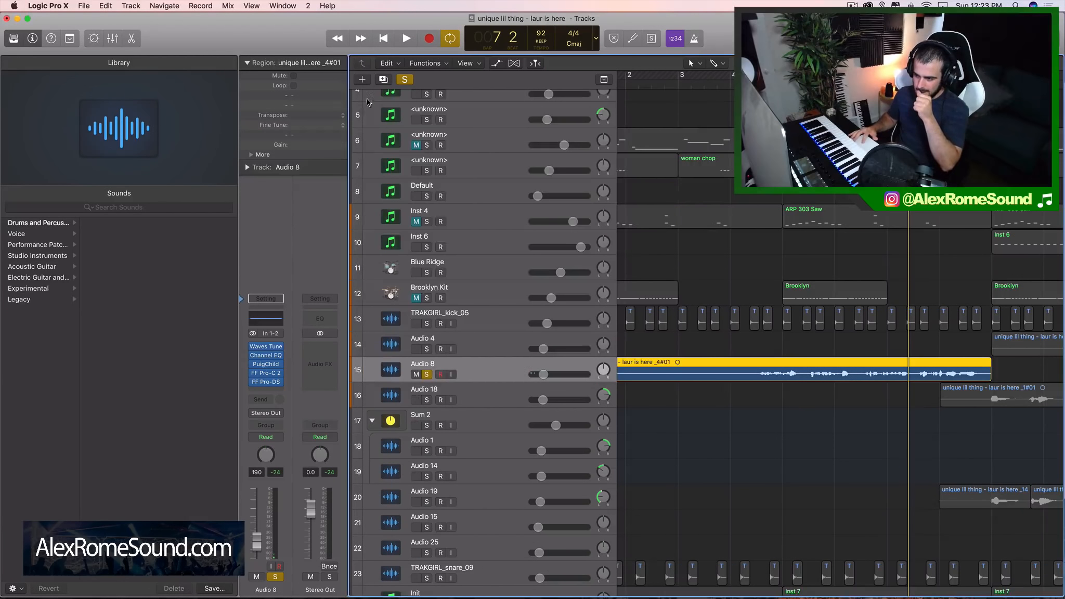
Insert a second FabFilter FF Pro-DS after the first one on Audio 8
click(276, 390)
mouse_move(292, 582)
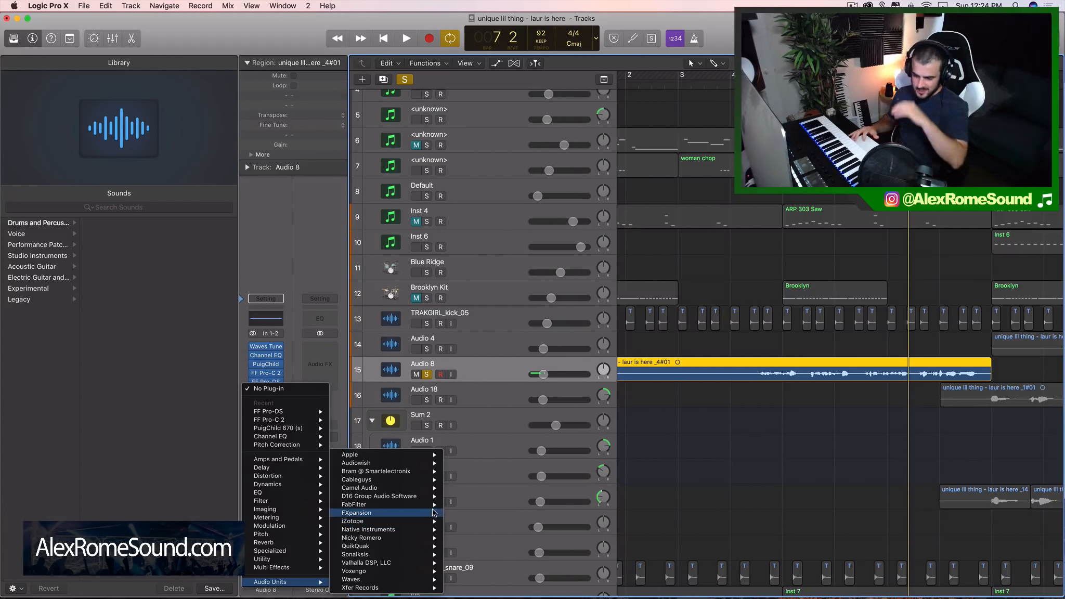
mouse_move(433, 505)
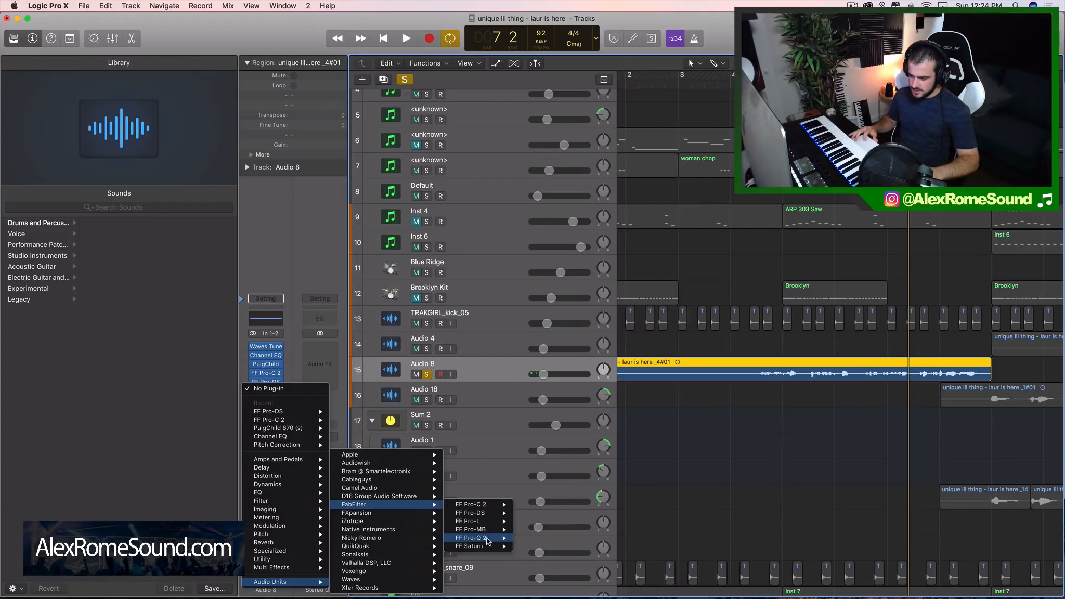
mouse_move(473, 513)
click(535, 514)
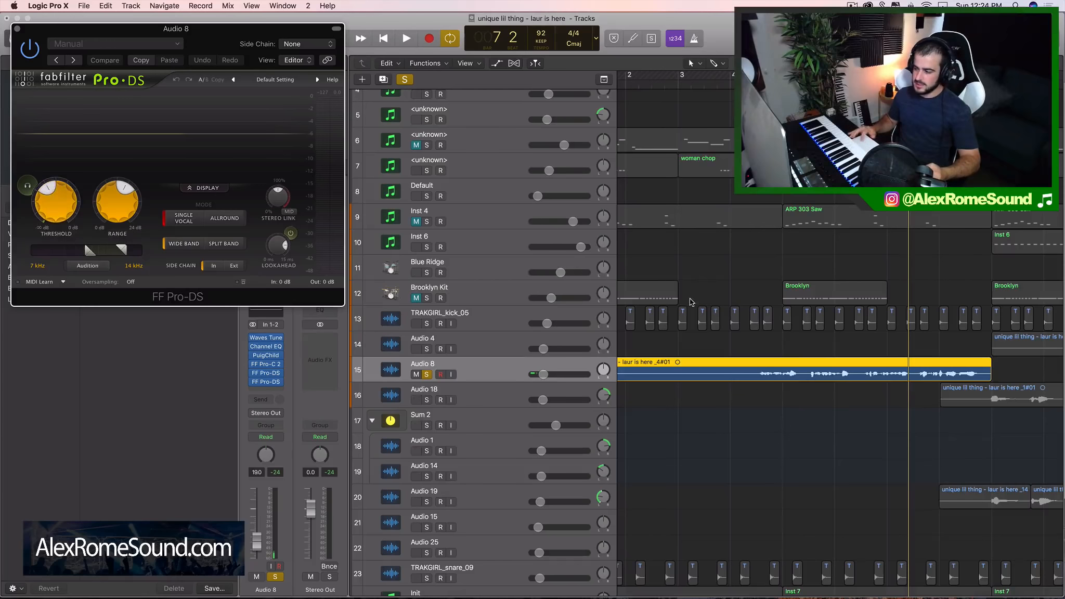
click(822, 375)
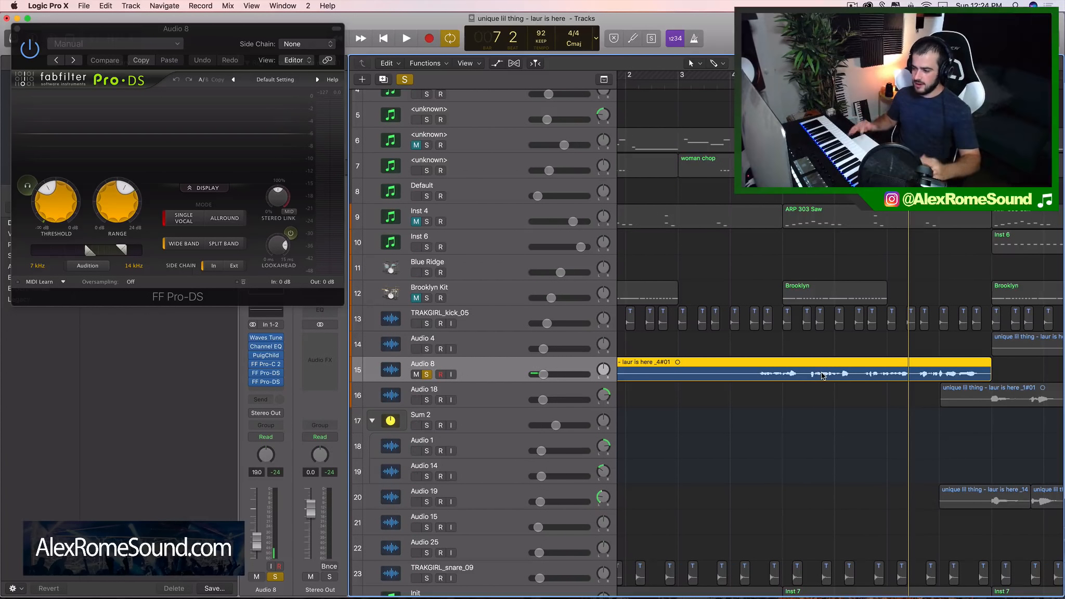
Set the second Pro-DS's threshold to about -40.5 dB and lower its detection range start to 5.217 kHz while playing the vocal
drag(45, 197, 44, 192)
drag(210, 41, 456, 62)
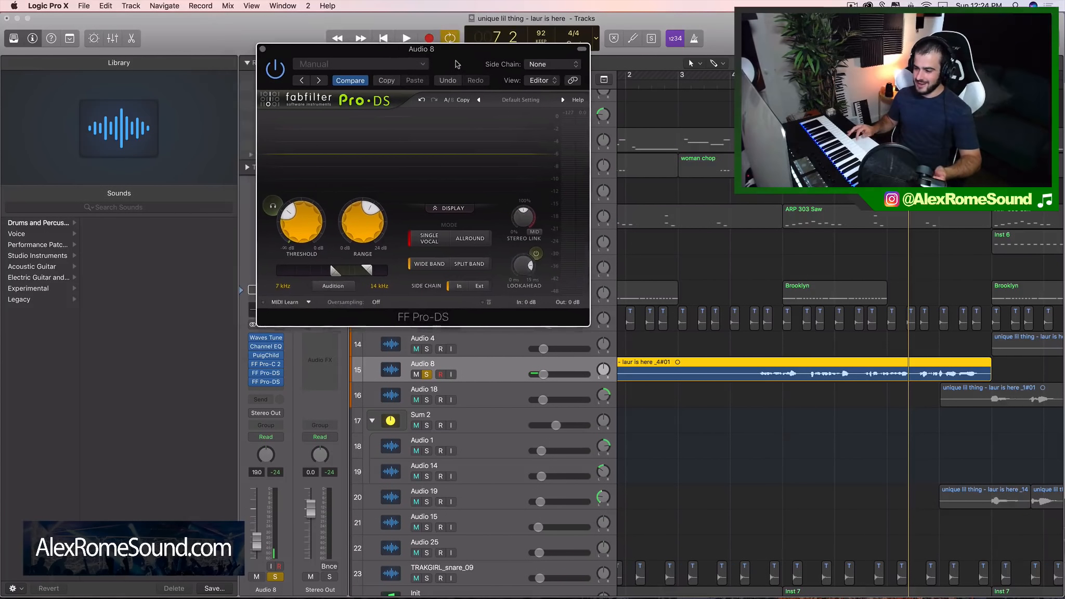
key(space)
drag(335, 271, 322, 276)
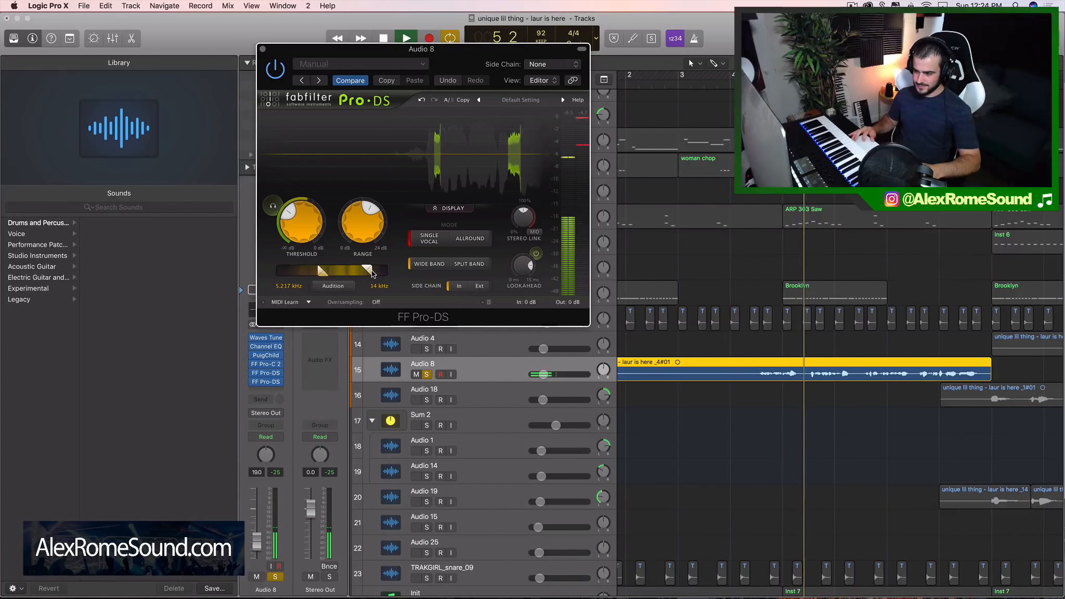
key(space)
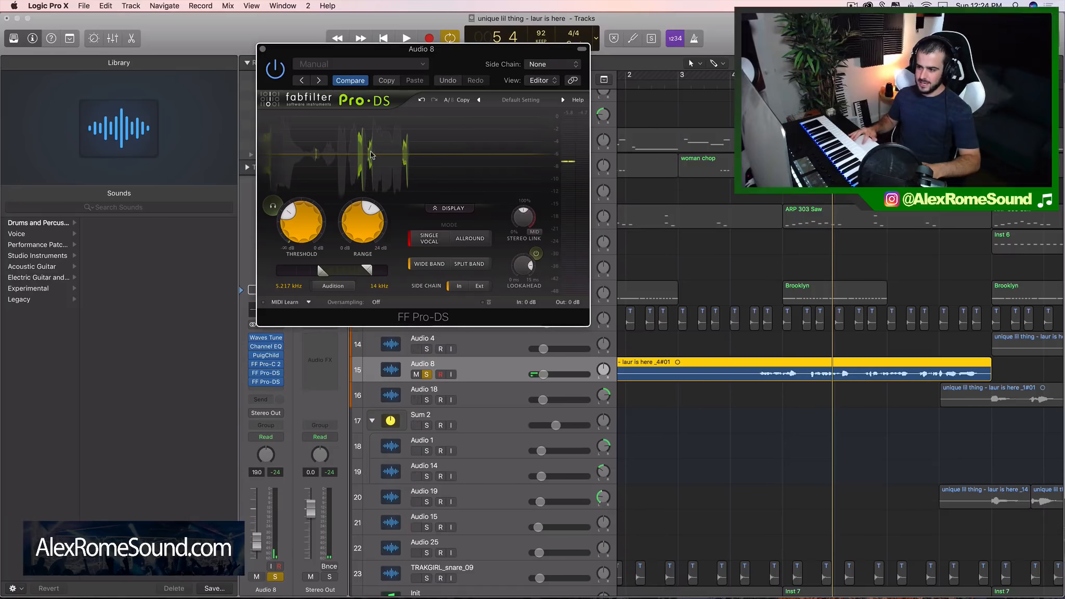
Replay the vocal, lower the second Pro-DS's threshold slightly further, and close its window
key(space)
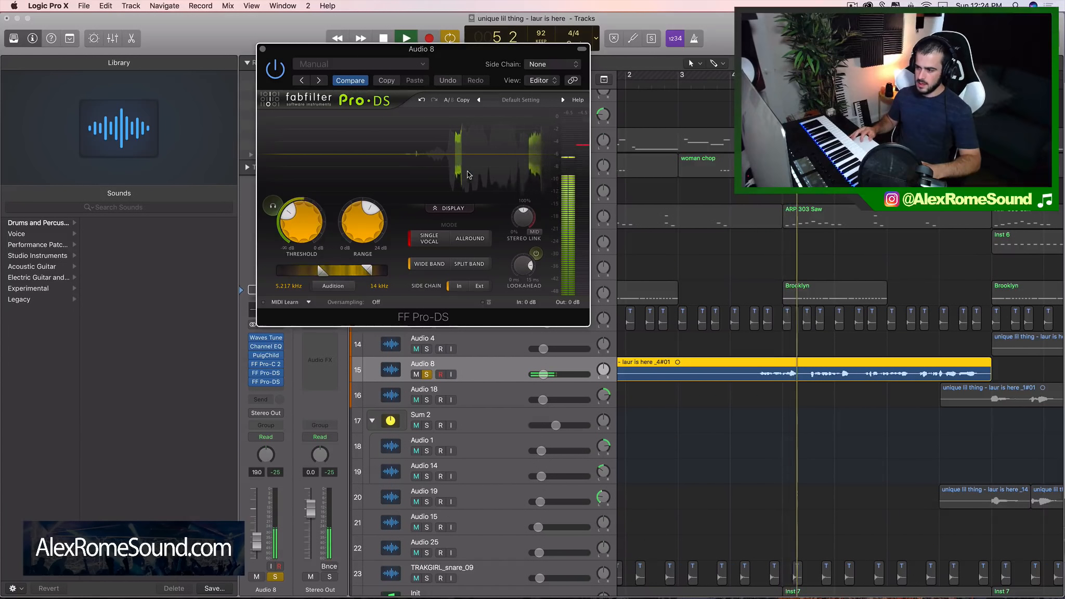
key(space)
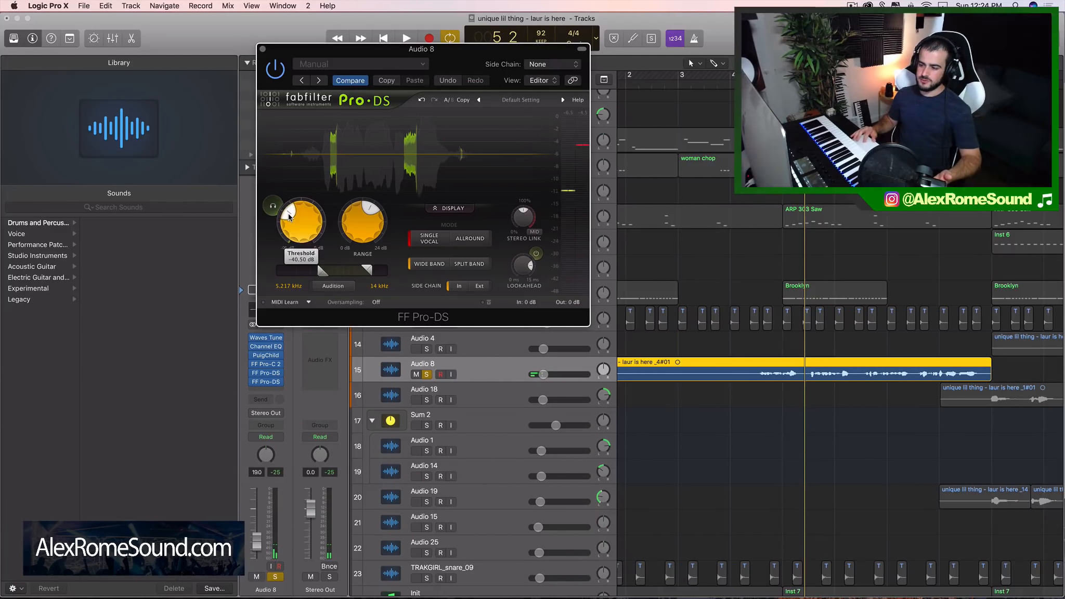
drag(286, 213, 284, 218)
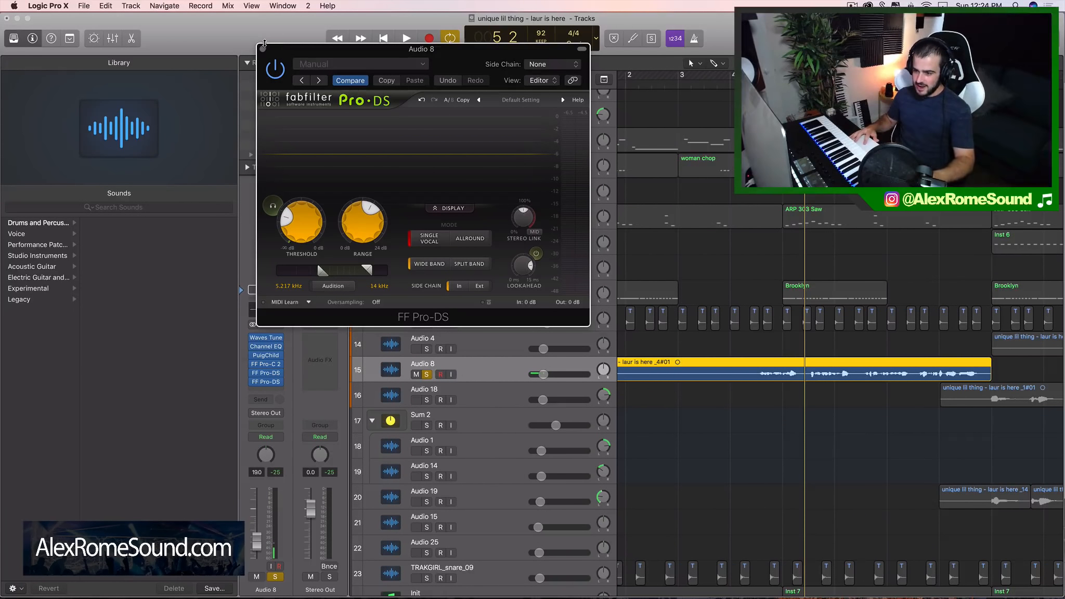
click(263, 48)
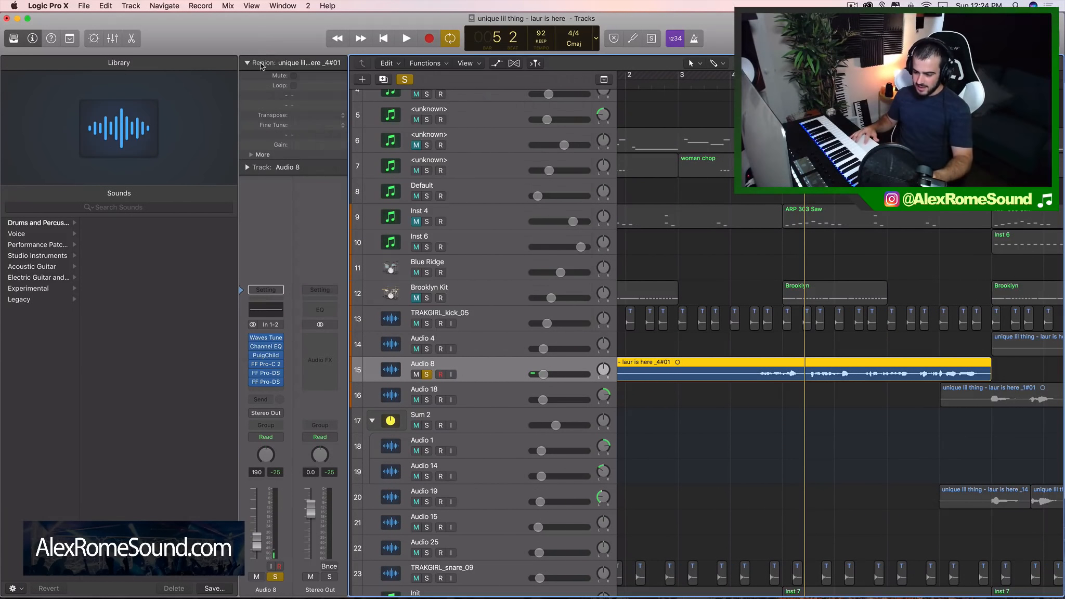
Insert a third FabFilter FF Pro-DS at the end of Audio 8's effect chain and reposition its window over the tracks
click(268, 389)
mouse_move(275, 582)
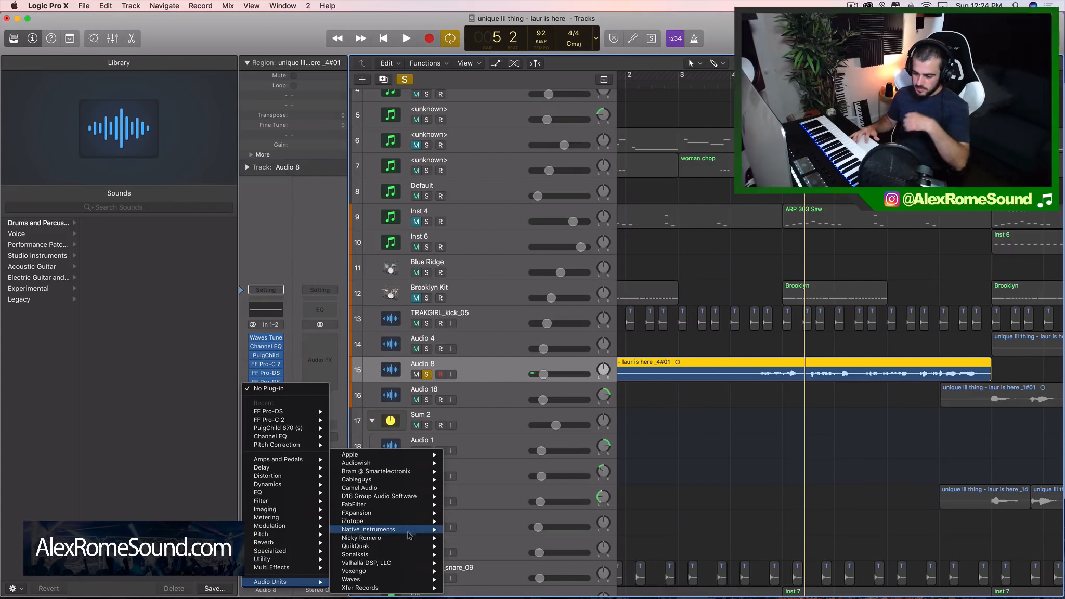
mouse_move(402, 506)
mouse_move(479, 515)
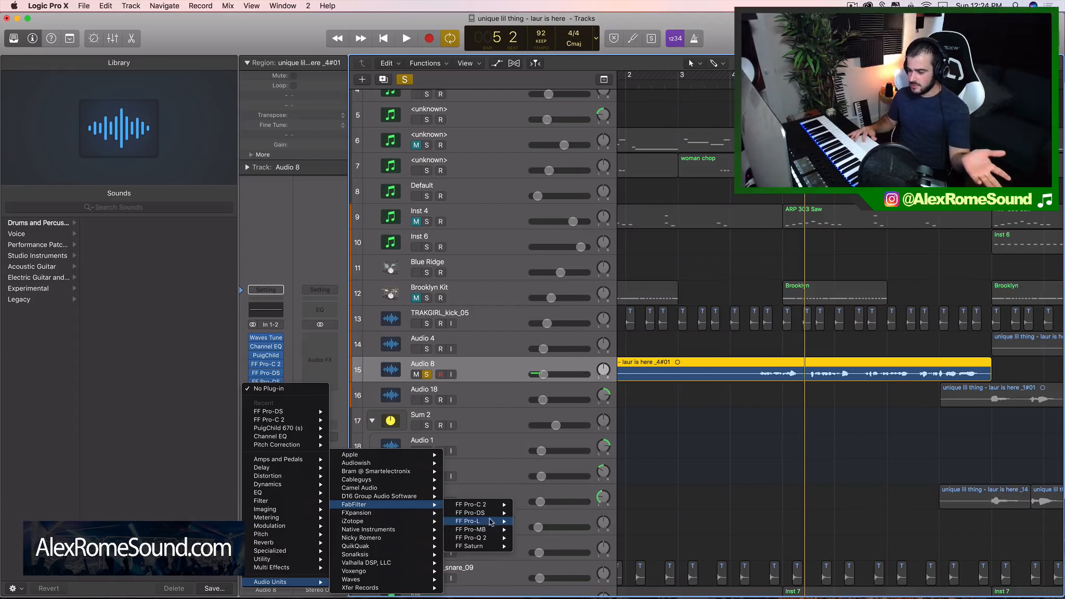
click(373, 317)
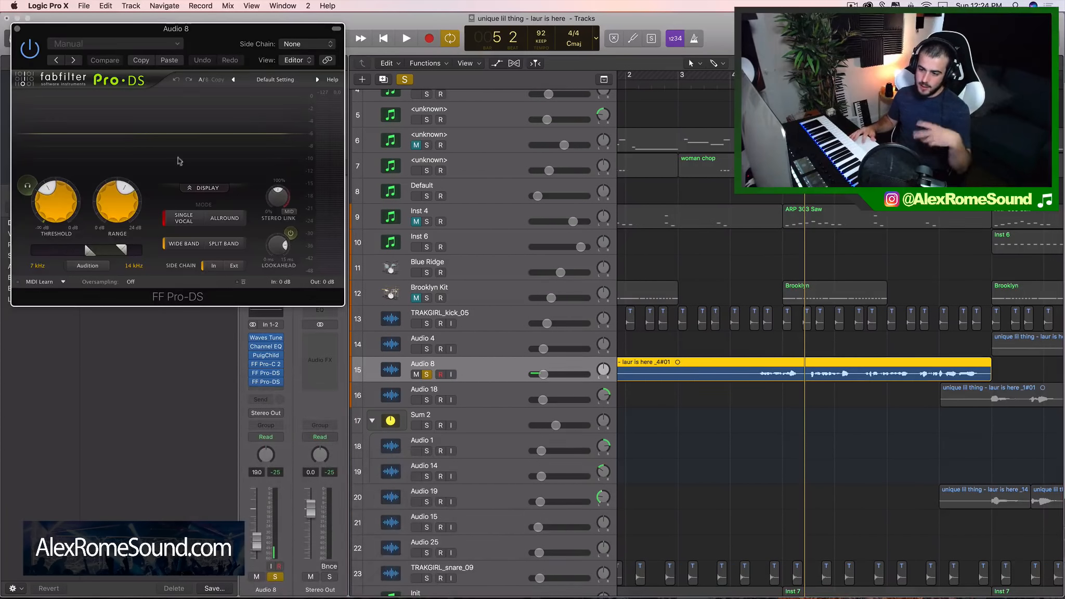
drag(214, 47, 431, 100)
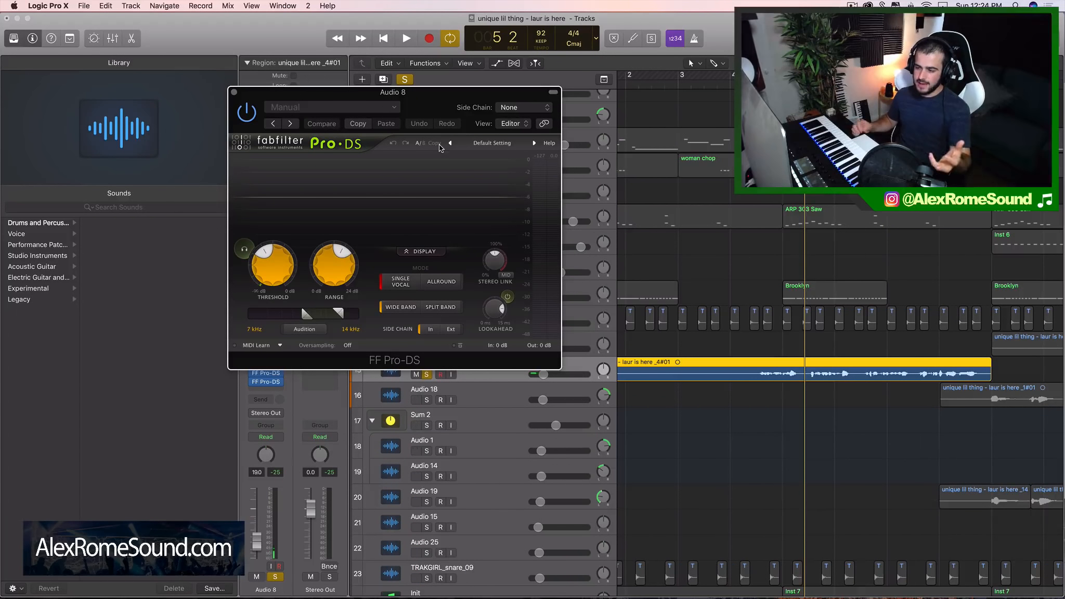
drag(434, 107, 653, 112)
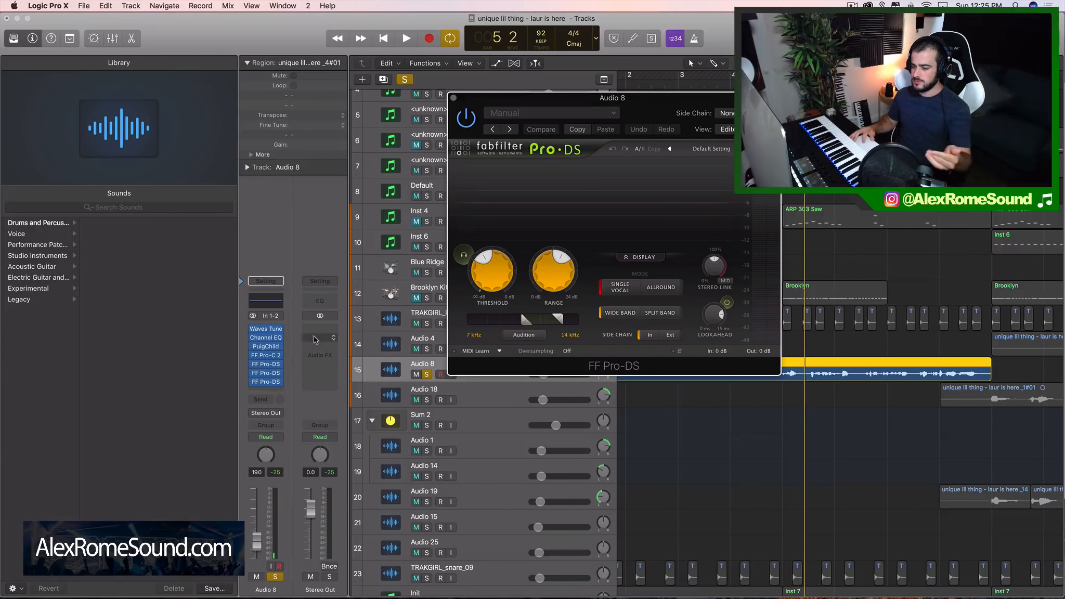
drag(624, 130, 517, 136)
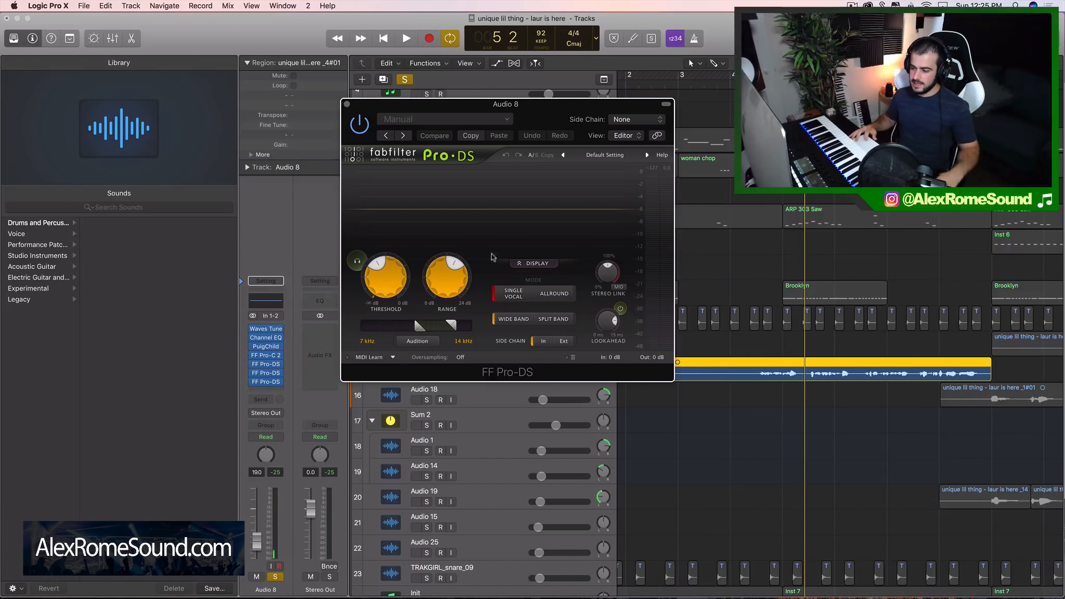
Set the third Pro-DS to Allround and Split Band, with its detection range's upper limit Off
click(536, 296)
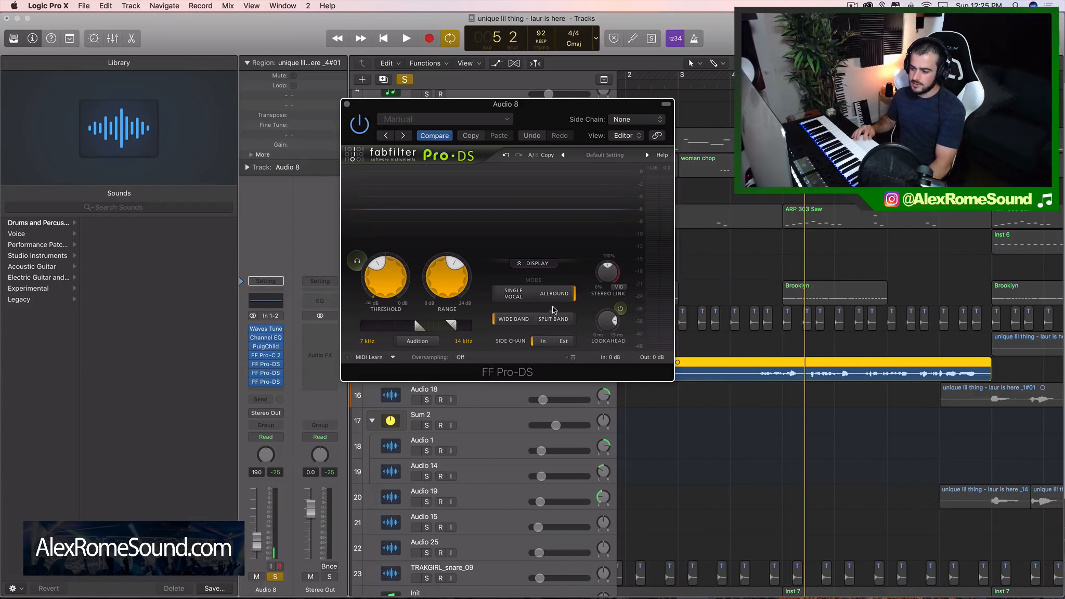
click(553, 319)
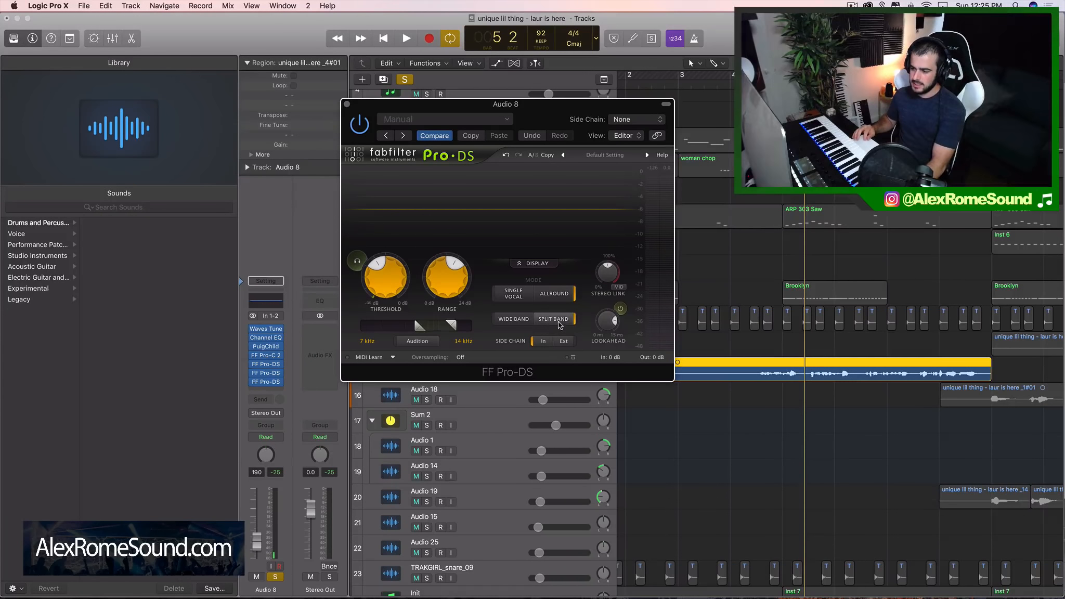
mouse_move(560, 324)
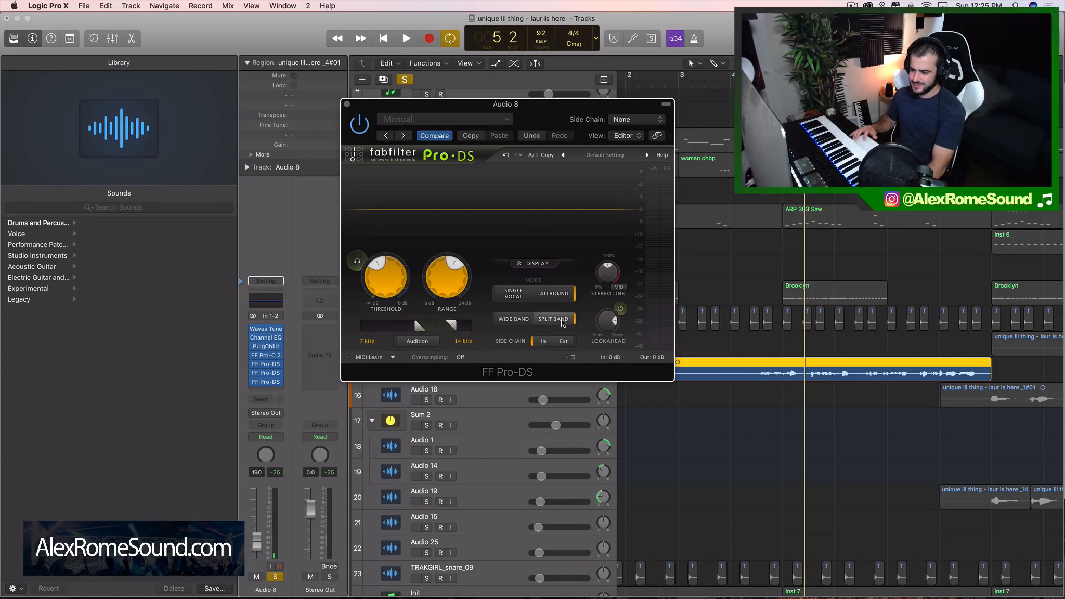
click(547, 321)
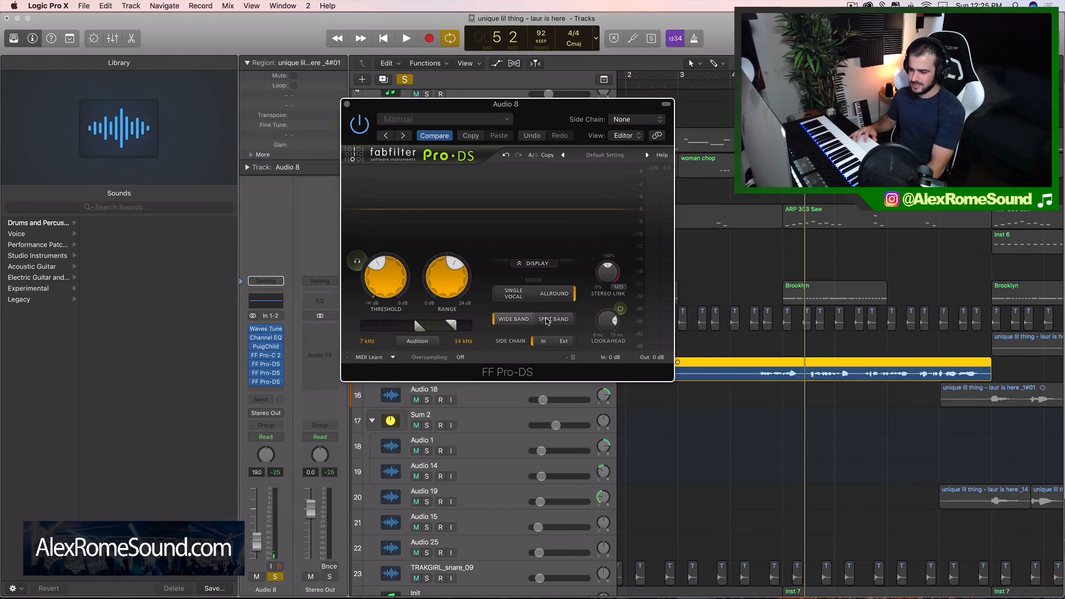
click(547, 321)
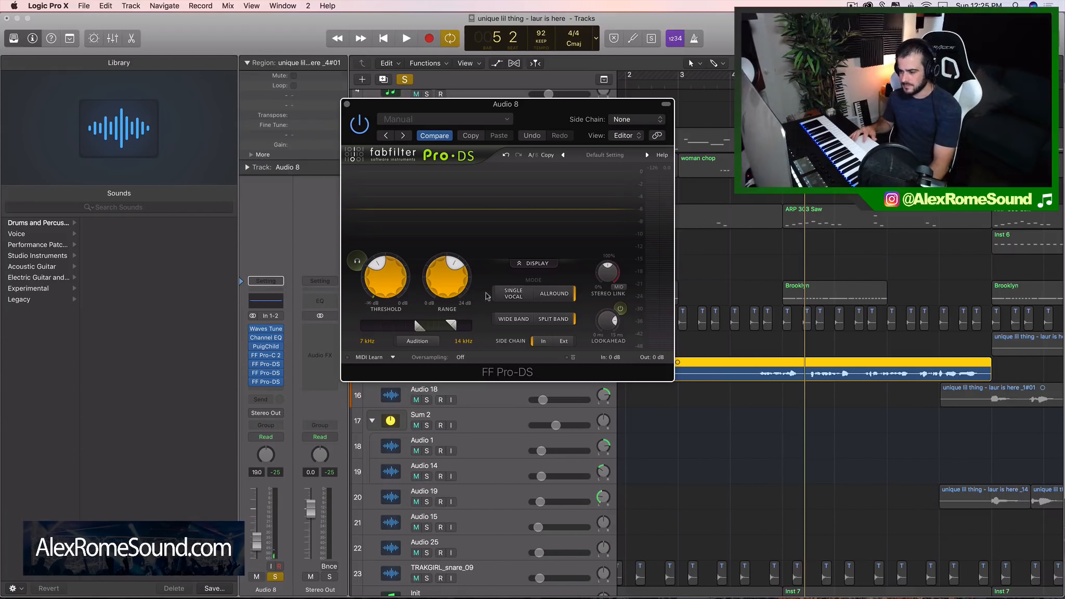
mouse_move(431, 290)
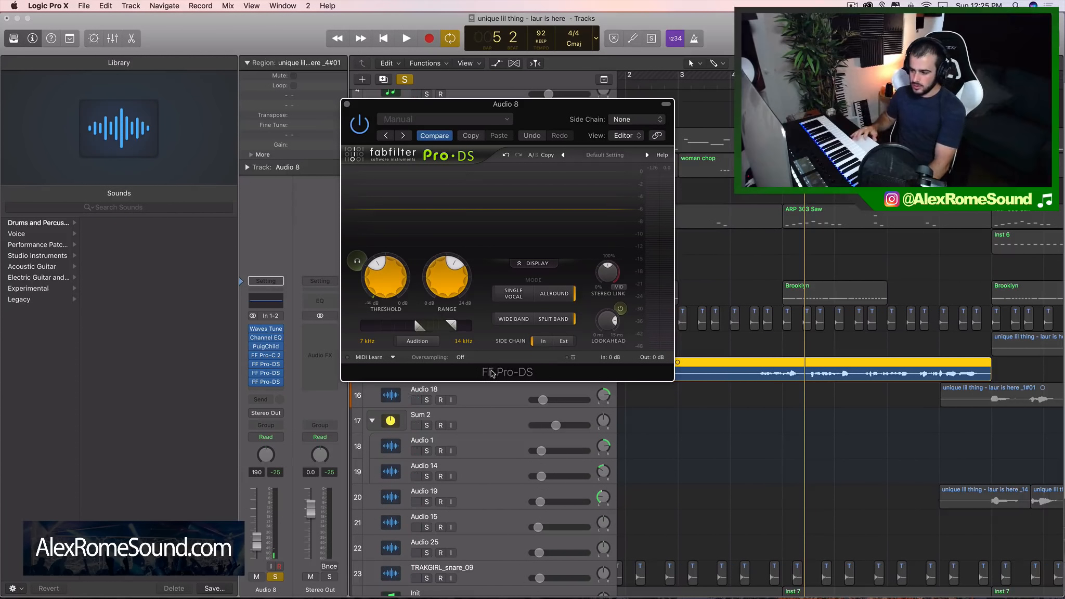
drag(451, 326, 468, 326)
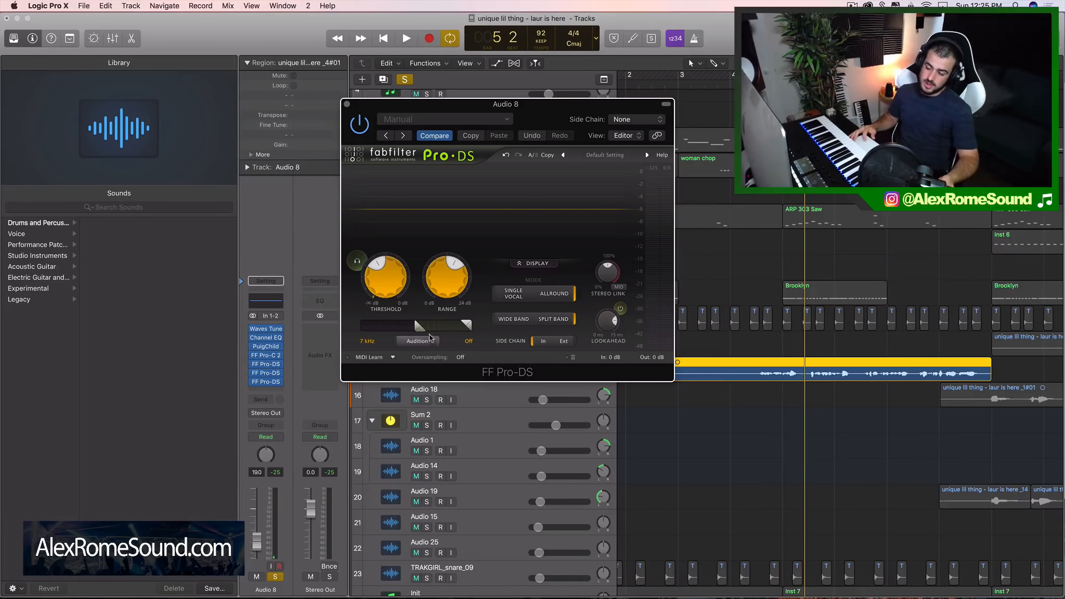
Lower the third Pro-DS's threshold to about -42 dB while playing the vocal, and close its window
mouse_move(371, 269)
key(space)
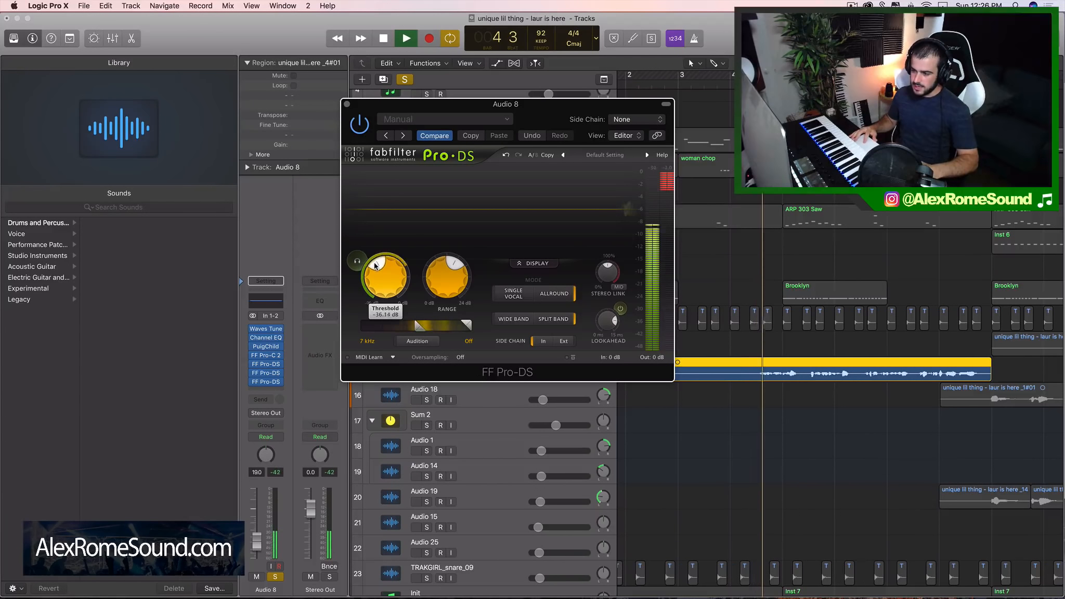
key(space)
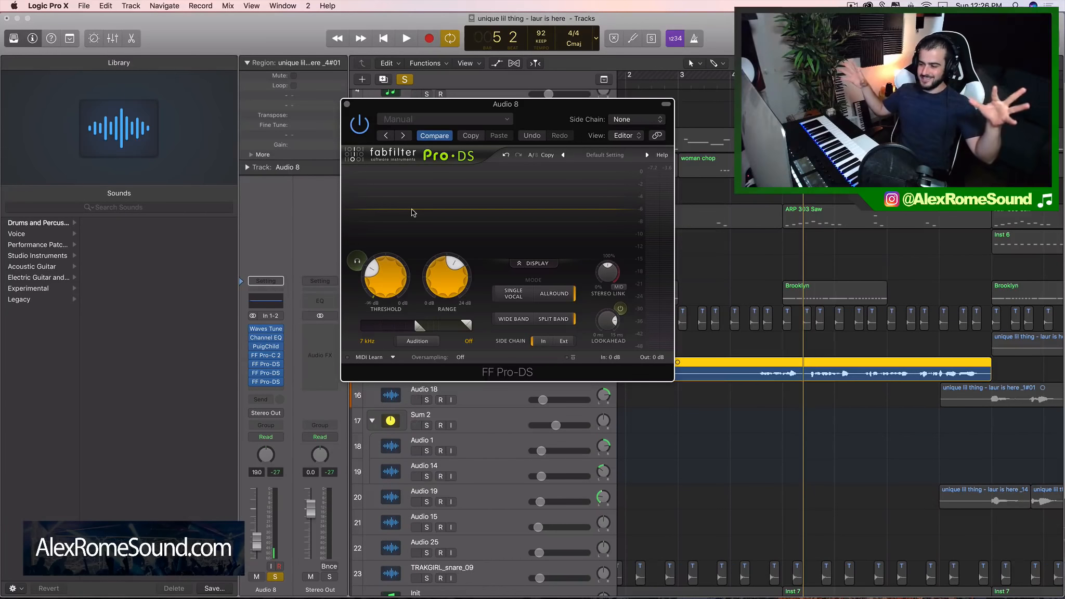
key(space)
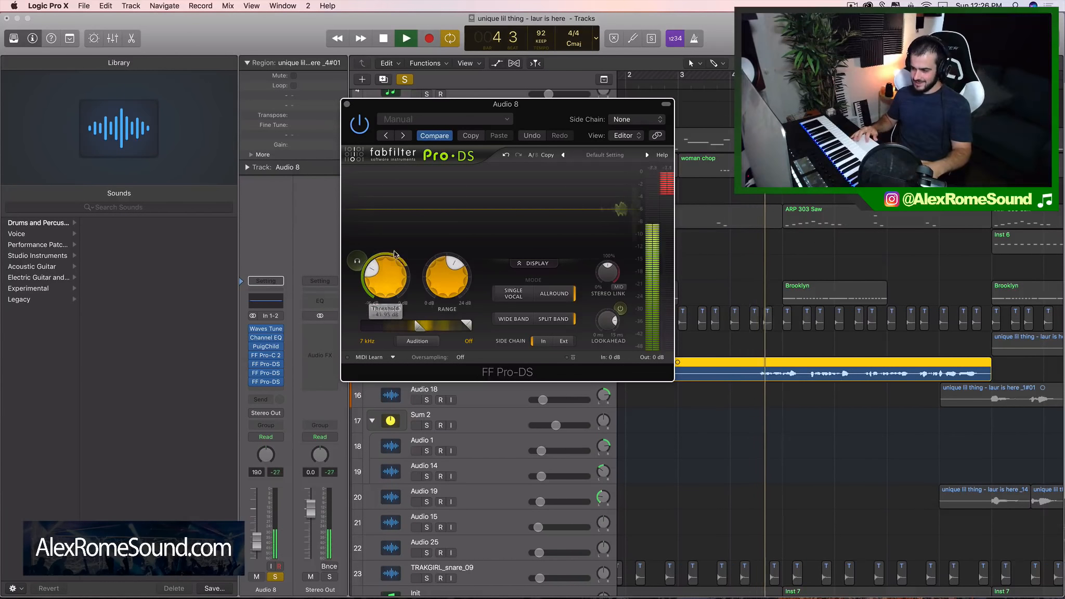
click(346, 106)
key(space)
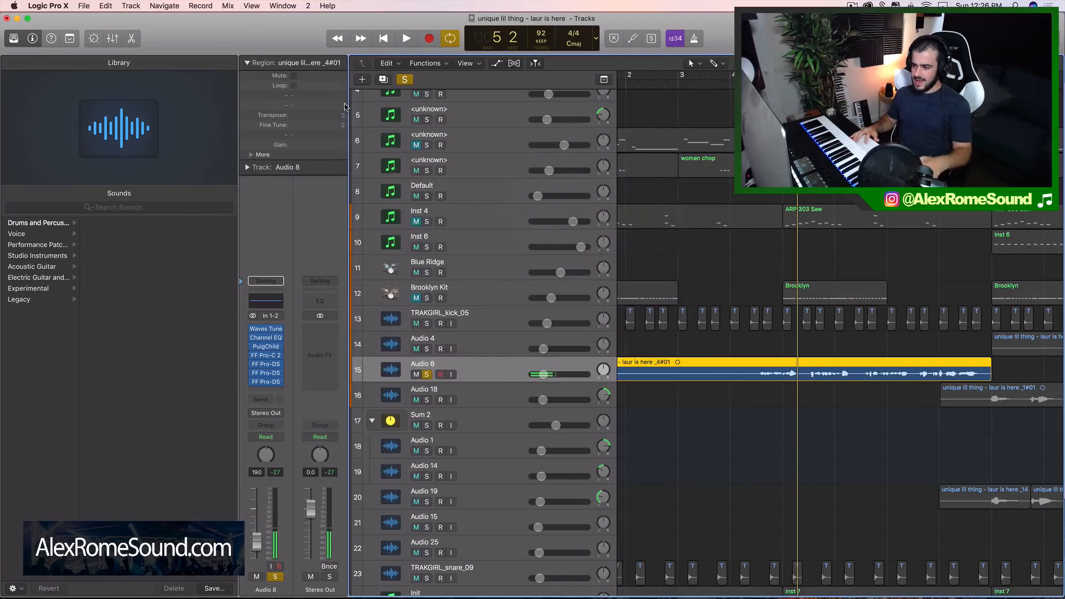
Insert the stereo Waves H-Delay (s) after the third Pro-DS on Audio 8 and move its window over the tracks
click(274, 387)
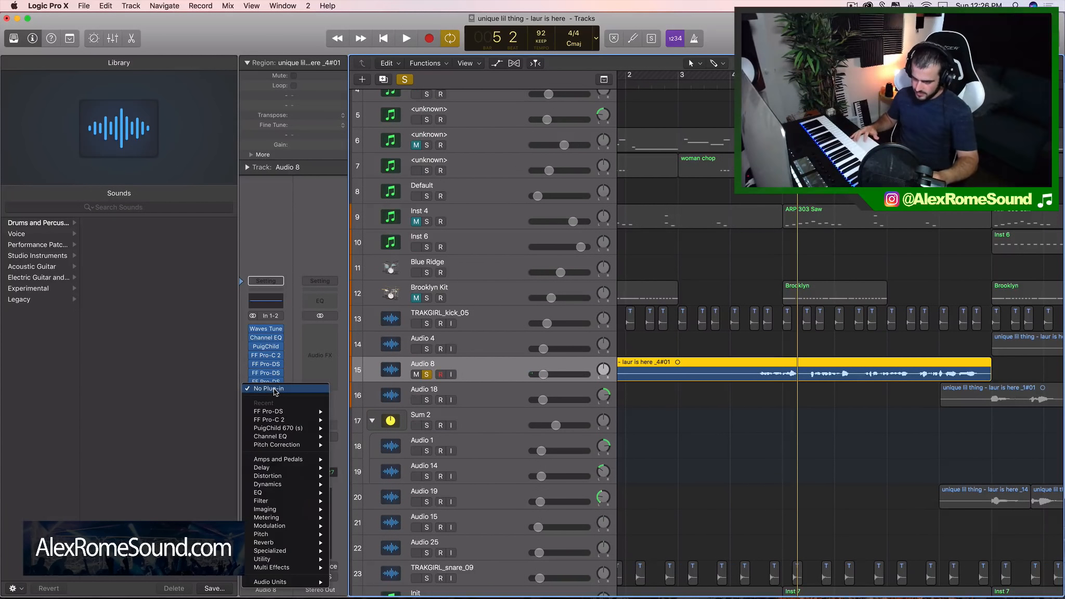
click(271, 388)
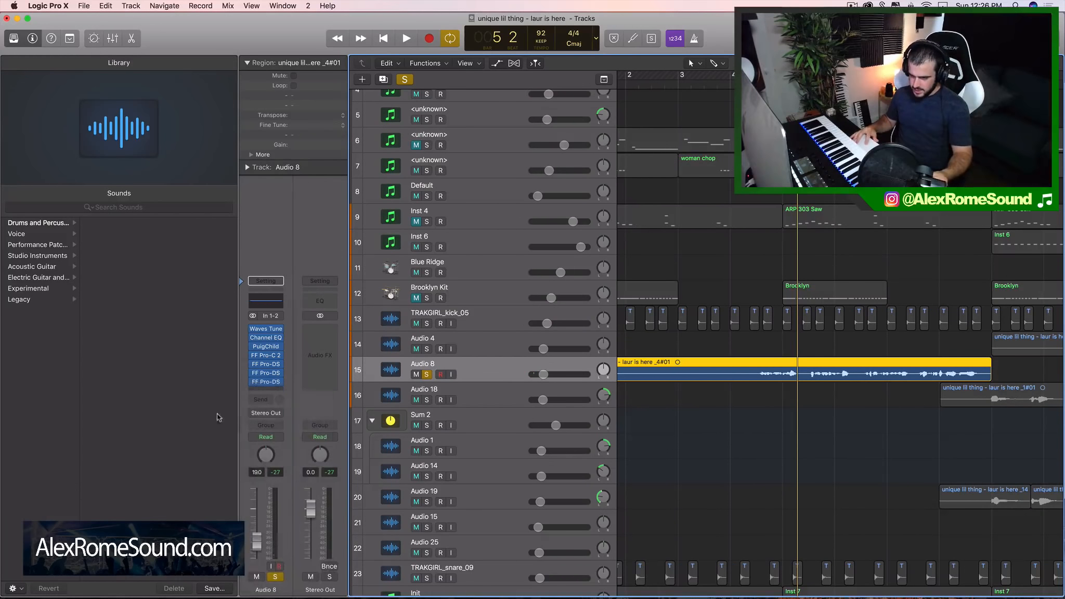
click(272, 389)
mouse_move(280, 584)
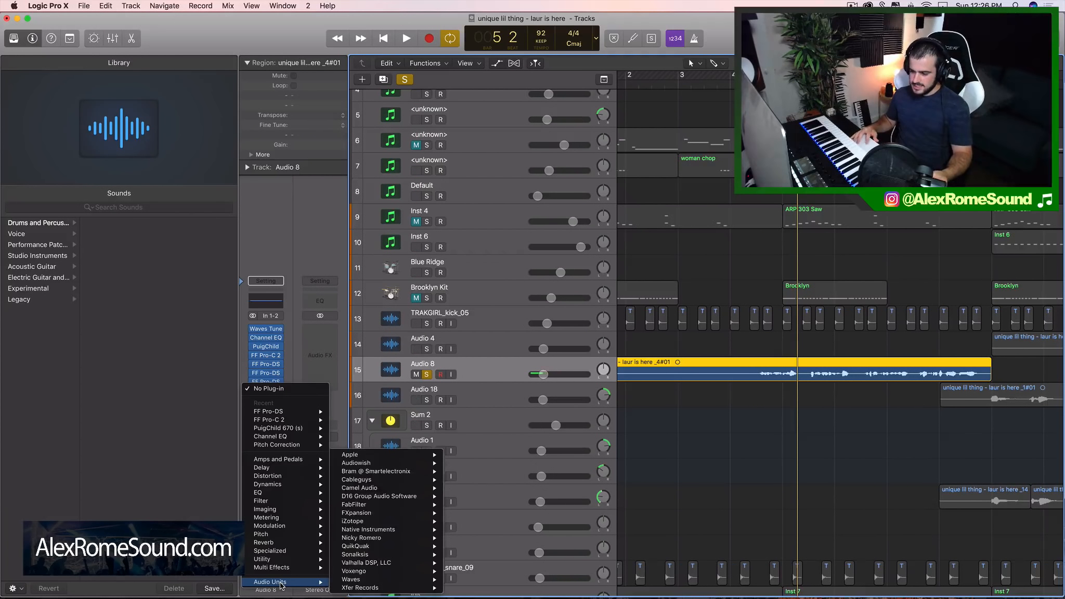
mouse_move(364, 579)
mouse_move(515, 500)
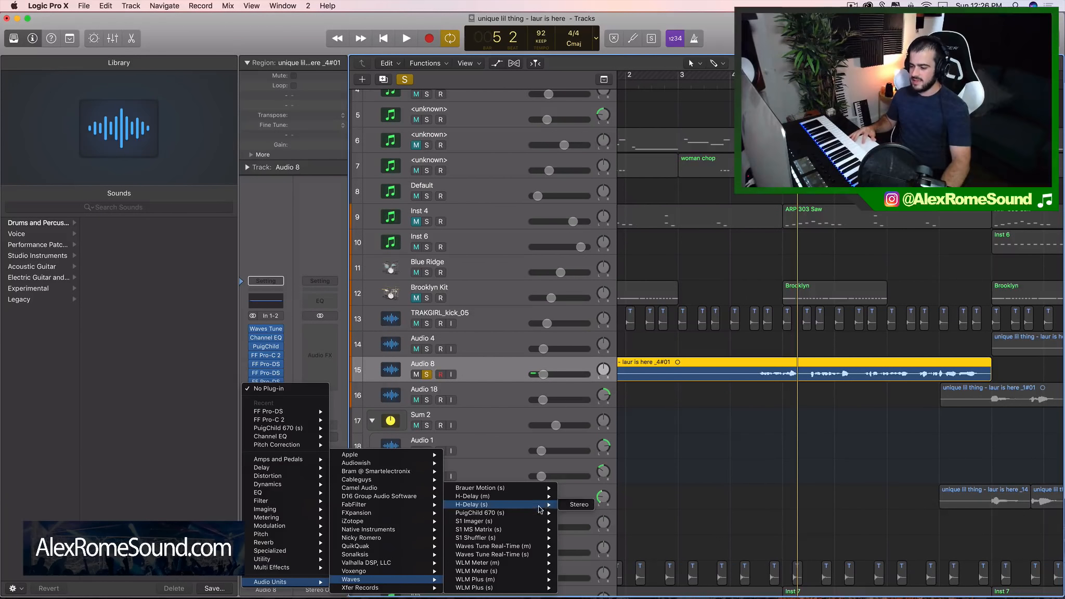
click(574, 504)
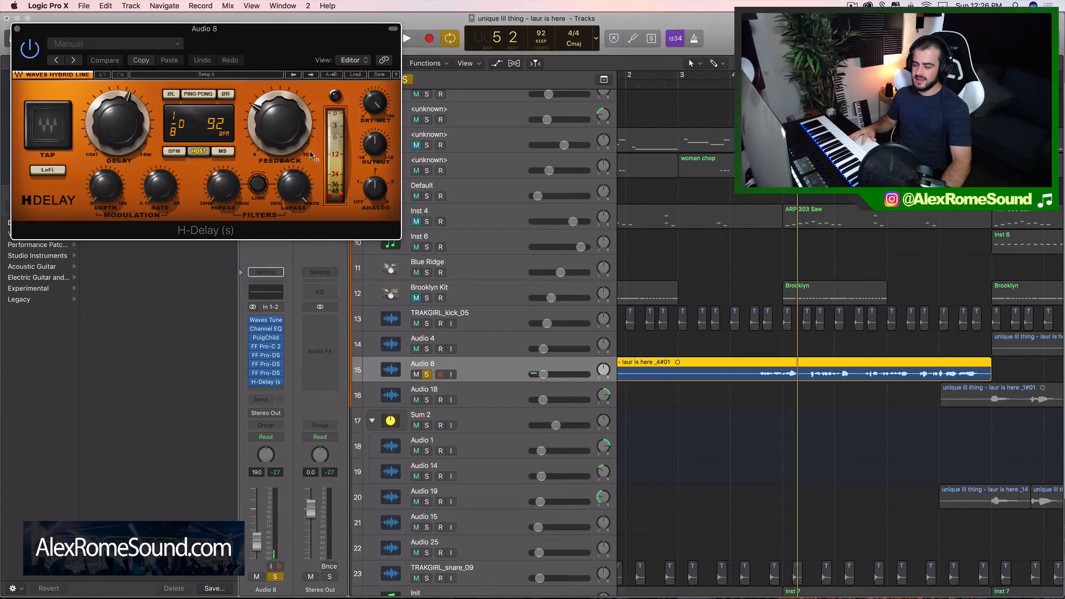
drag(289, 57, 622, 93)
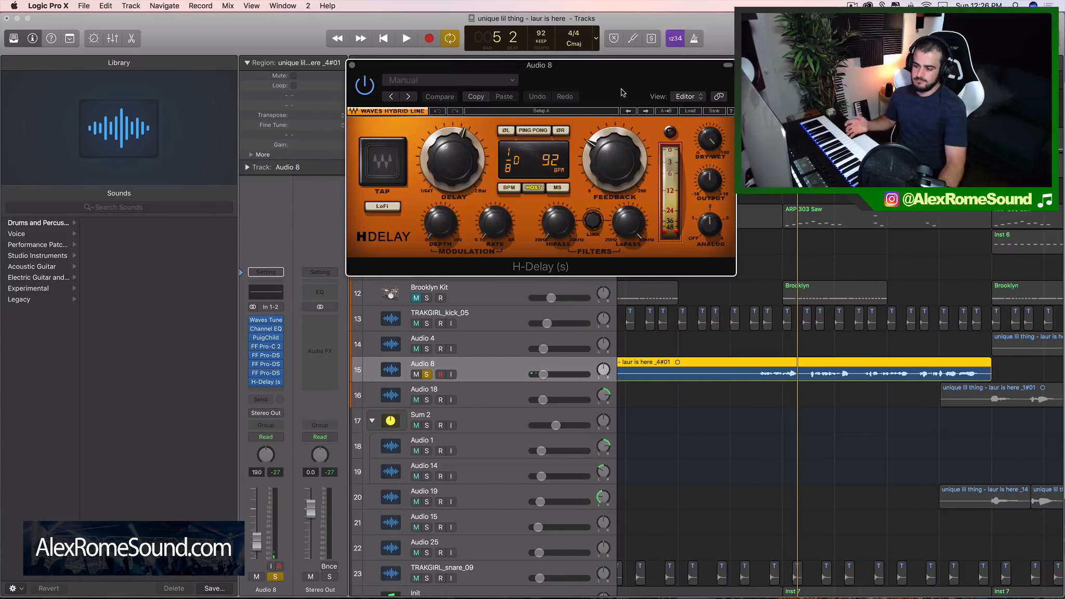
Set H-Delay to Ping Pong with a 1/4 delay time and adjust its Analog setting
click(533, 131)
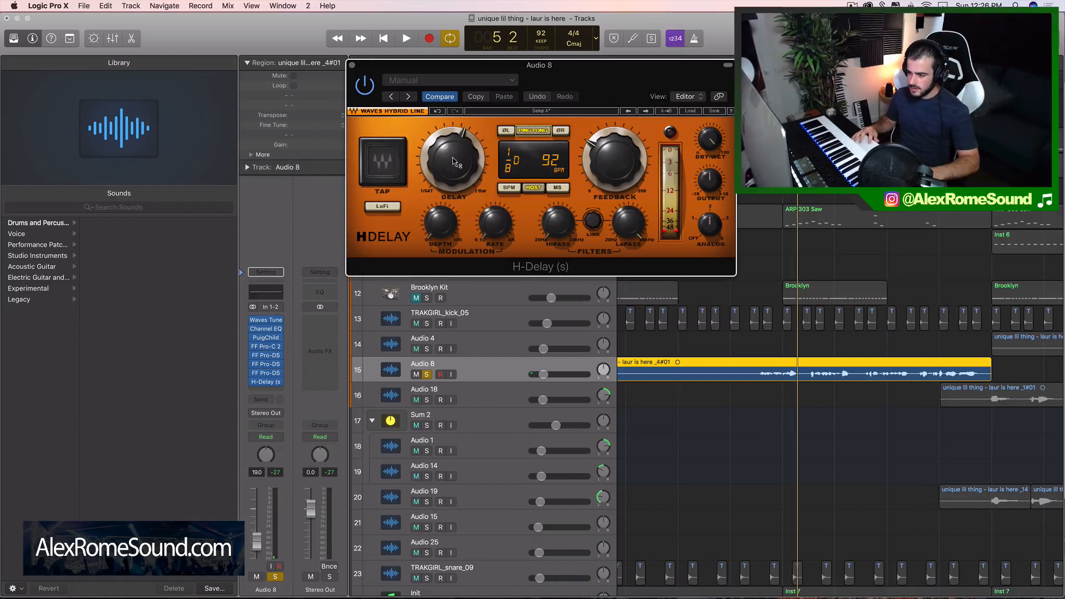
drag(454, 162, 454, 152)
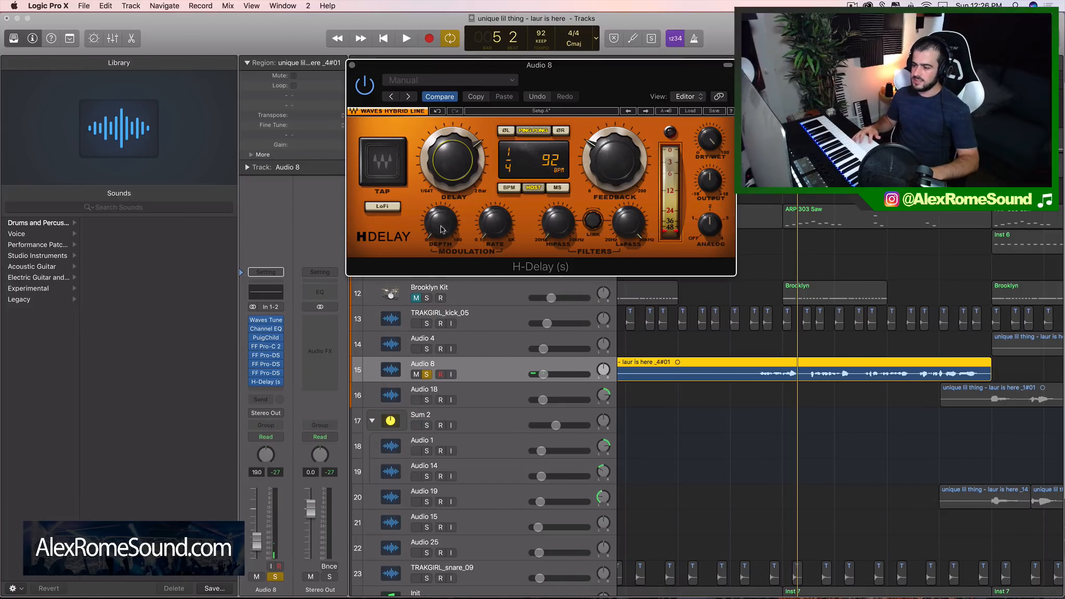
click(717, 233)
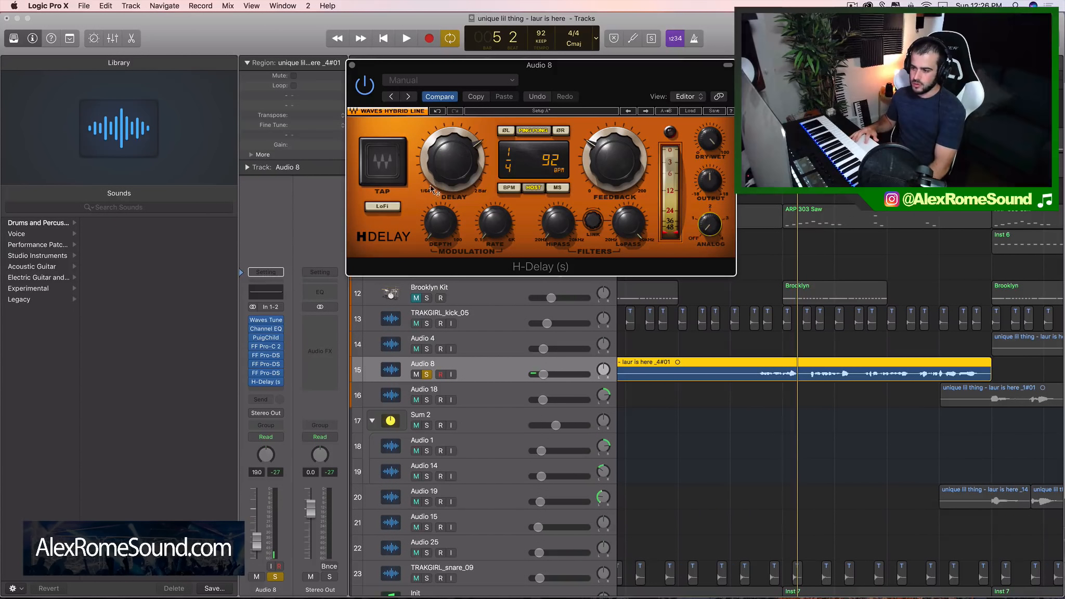
mouse_move(462, 160)
mouse_down()
mouse_move(461, 172)
mouse_move(471, 162)
mouse_up()
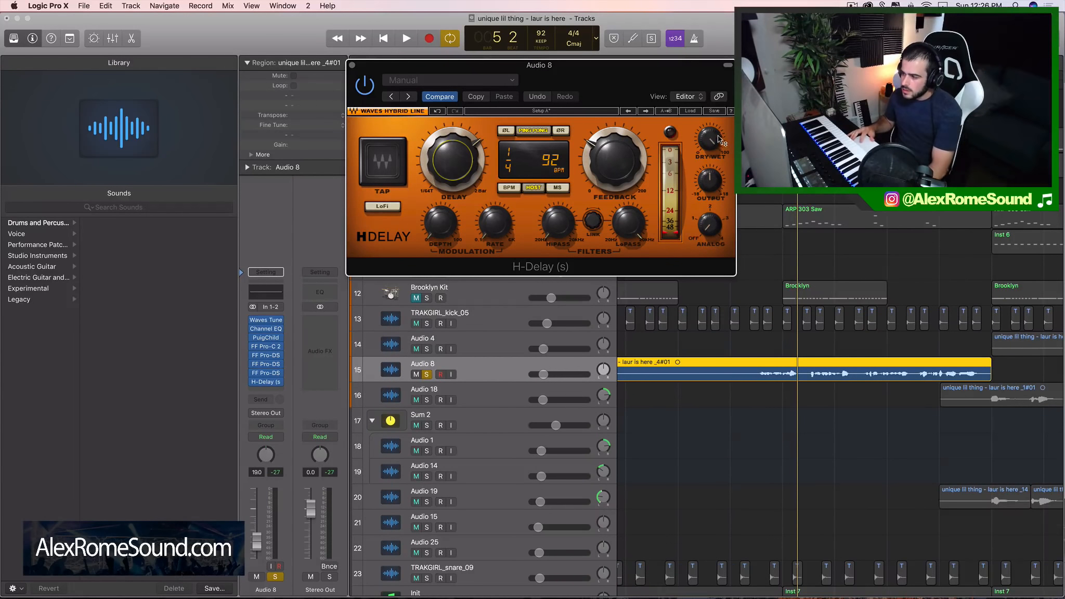
Lower H-Delay's Dry/Wet mix to a small amount while playing the vocal, and close and bypass the plug-in
drag(716, 135, 716, 188)
key(space)
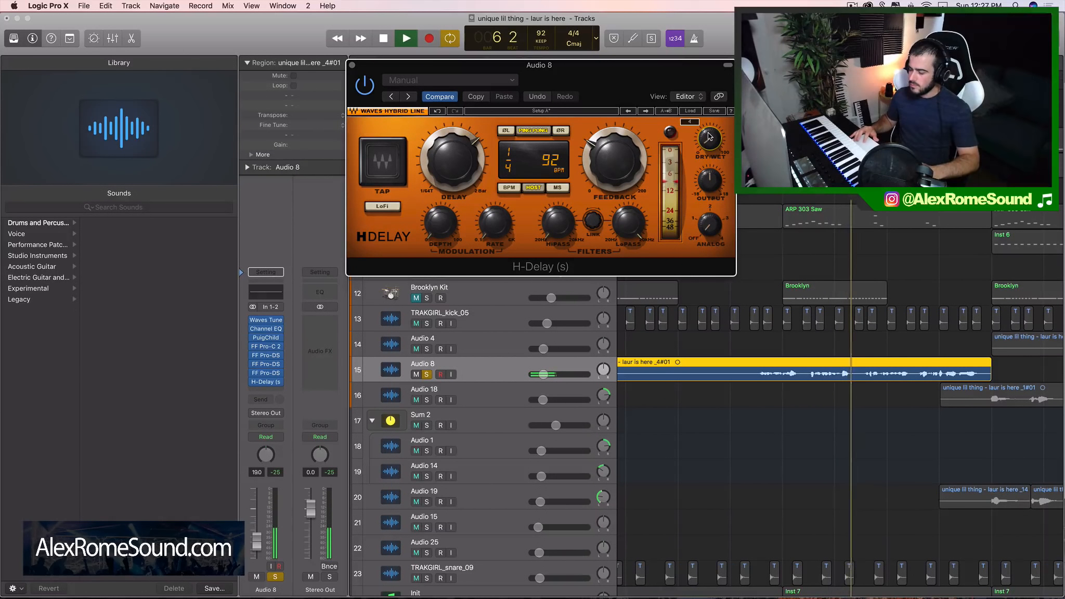
drag(709, 134, 708, 137)
key(space)
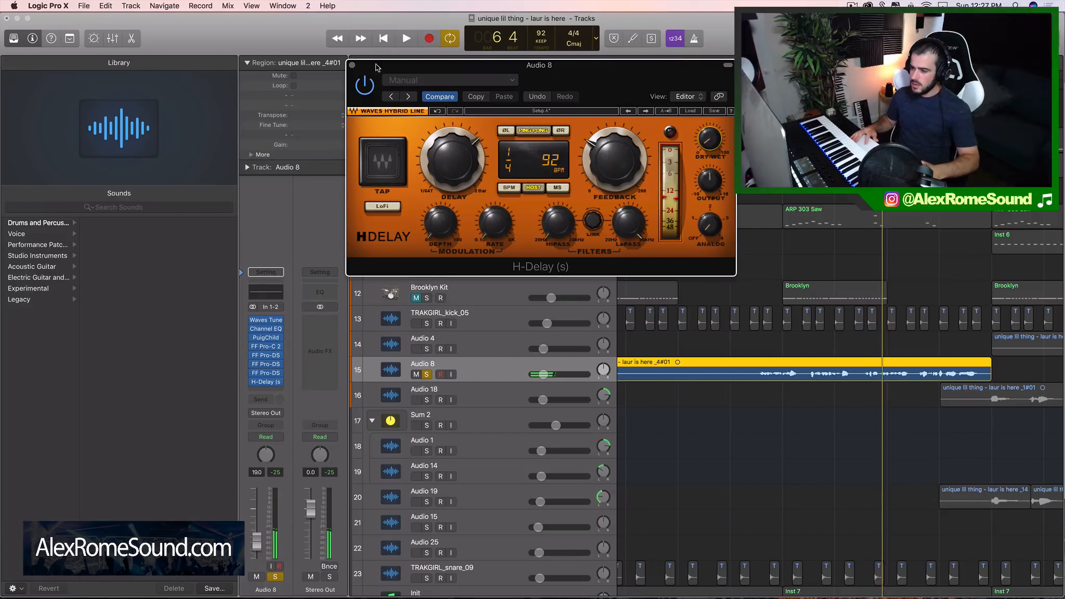
click(352, 66)
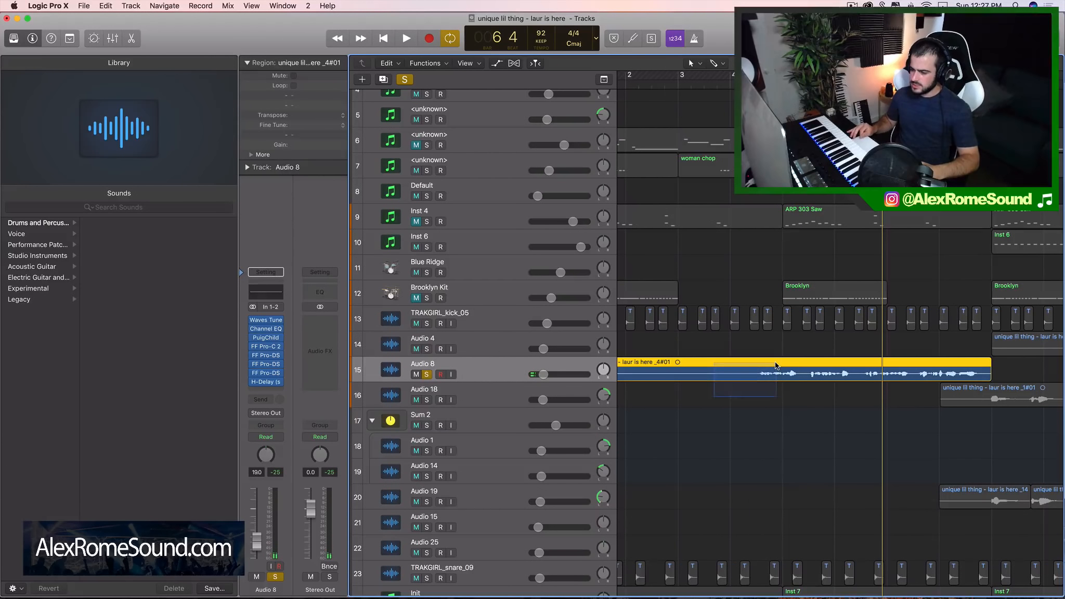
Insert the ChromaVerb reverb after H-Delay on the Audio 8 channel strip
click(265, 391)
mouse_move(282, 546)
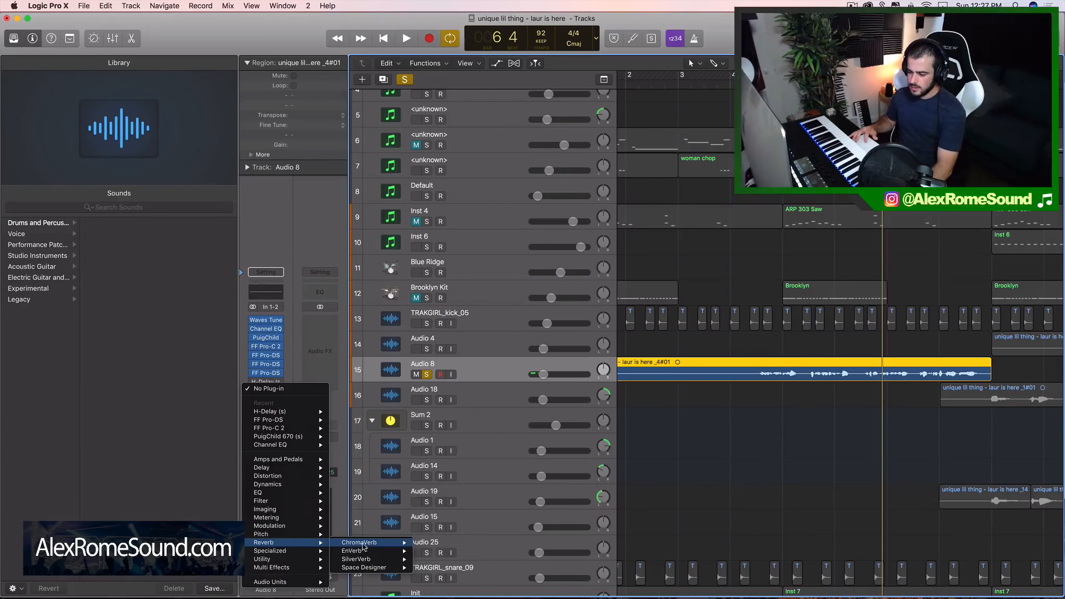
mouse_move(381, 545)
click(431, 544)
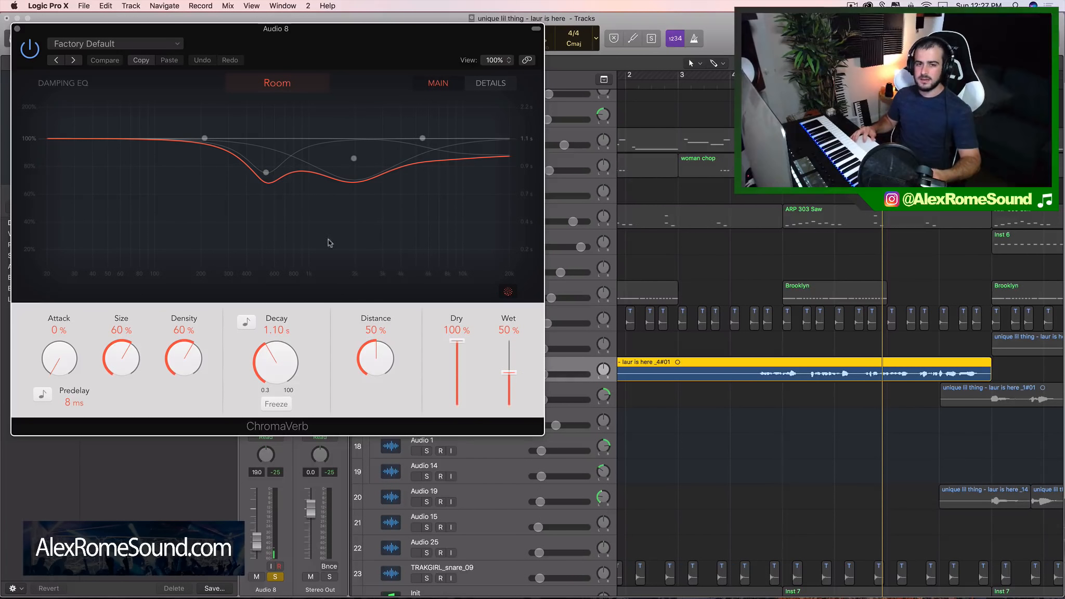
Set ChromaVerb's Density and Size to 100% and its Wet level to 13% while playing the vocal, and close its window
drag(202, 361, 157, 197)
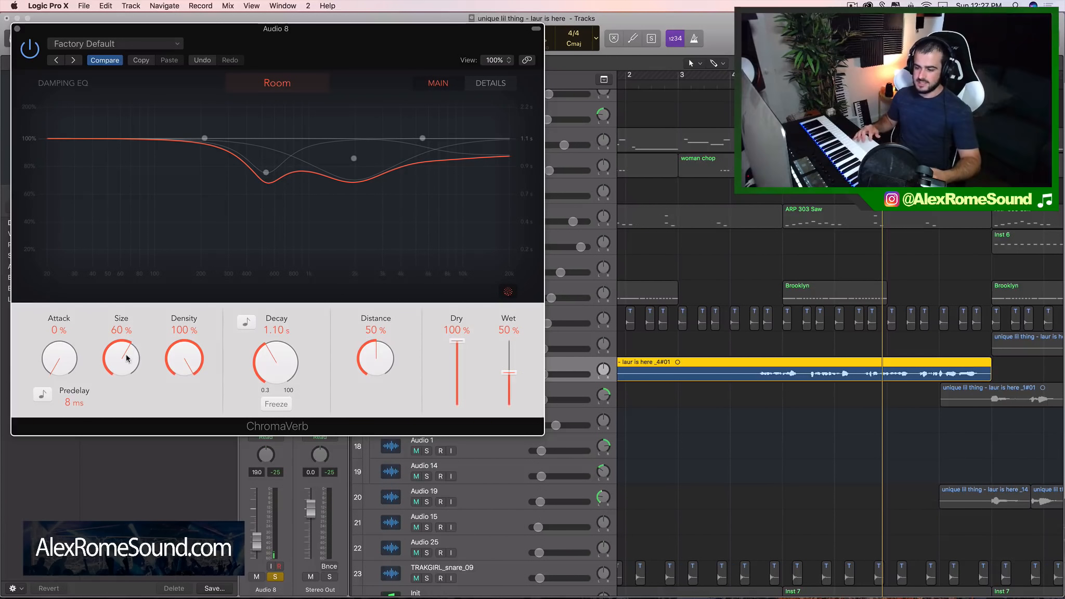
drag(126, 357, 127, 140)
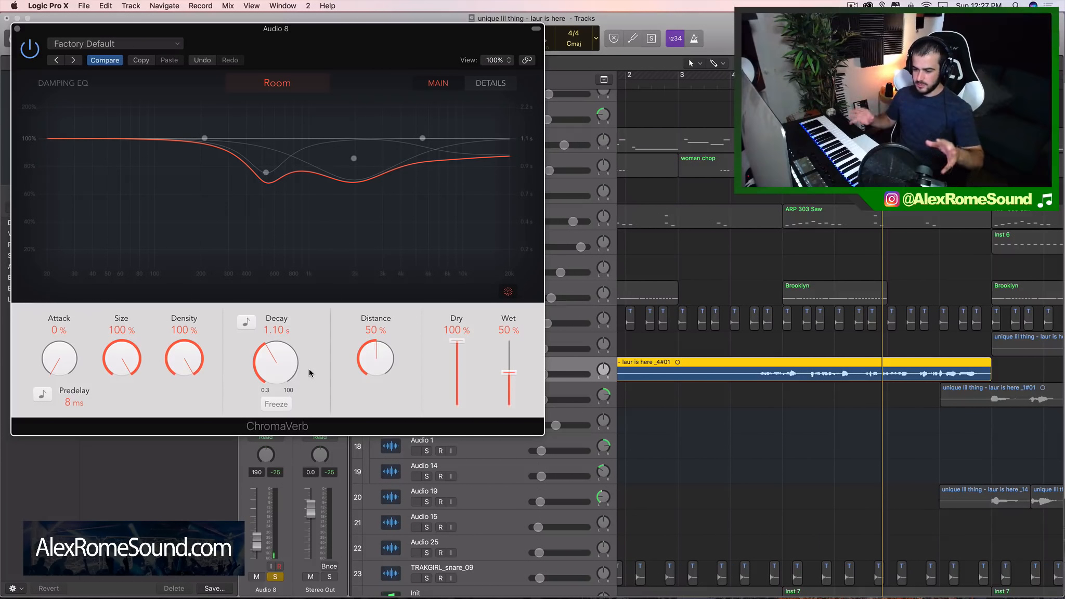
drag(512, 381, 514, 423)
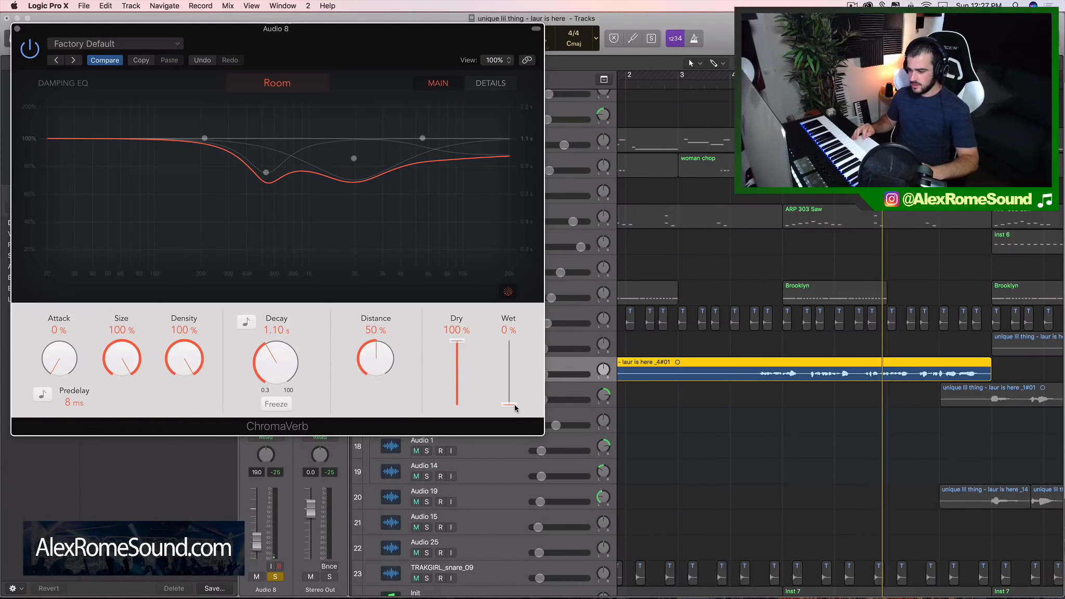
mouse_move(514, 404)
mouse_down()
mouse_move(515, 389)
mouse_move(509, 403)
mouse_up()
key(space)
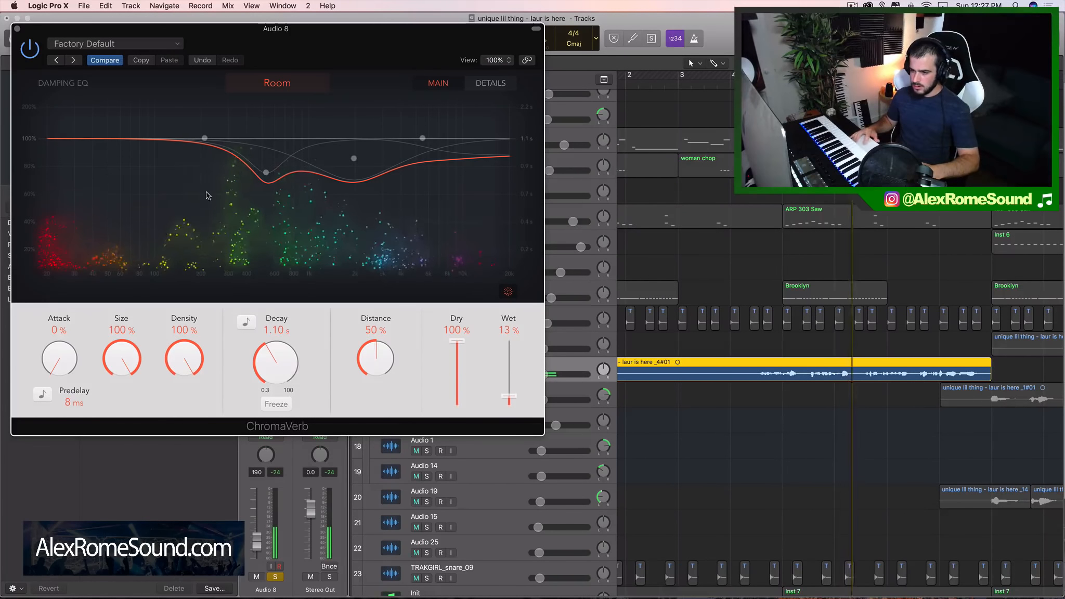
click(17, 29)
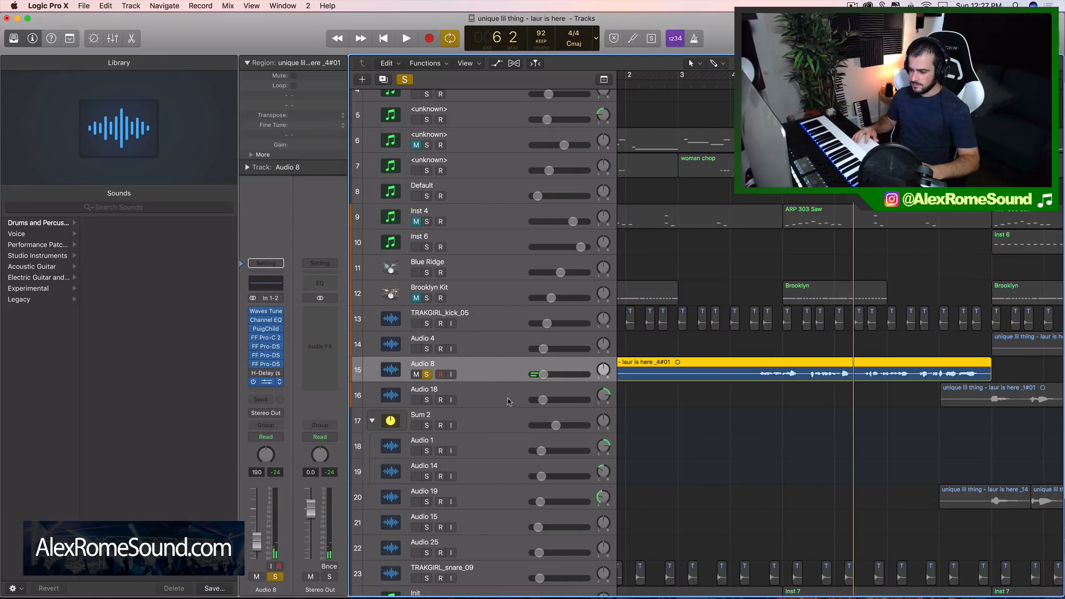
Take Audio 8 out of solo, clear the region selection and play the vocal within the full mix
click(427, 375)
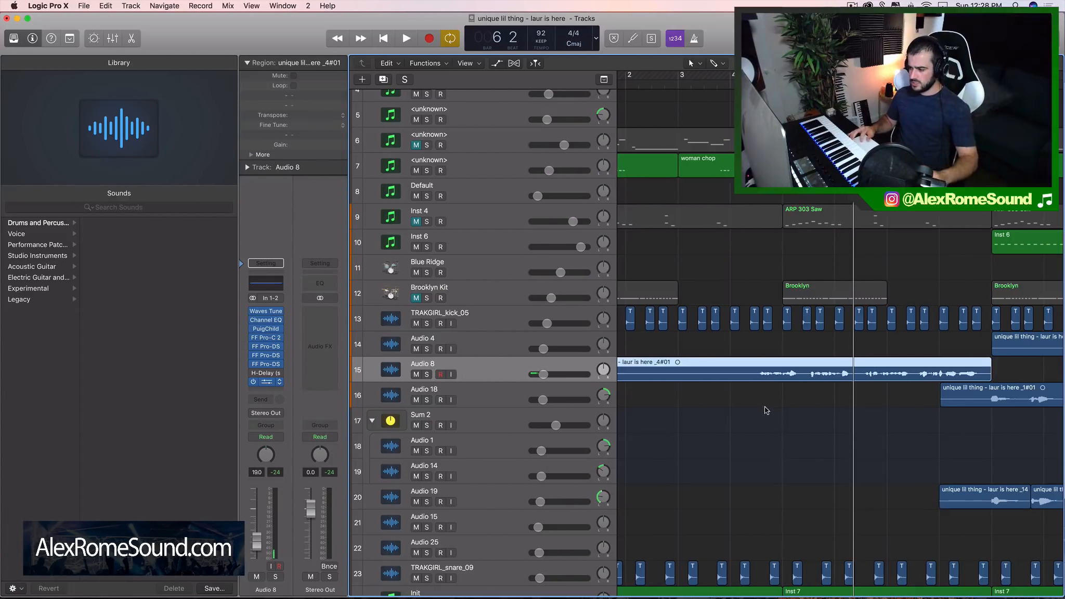
drag(765, 408, 802, 375)
drag(754, 400, 813, 356)
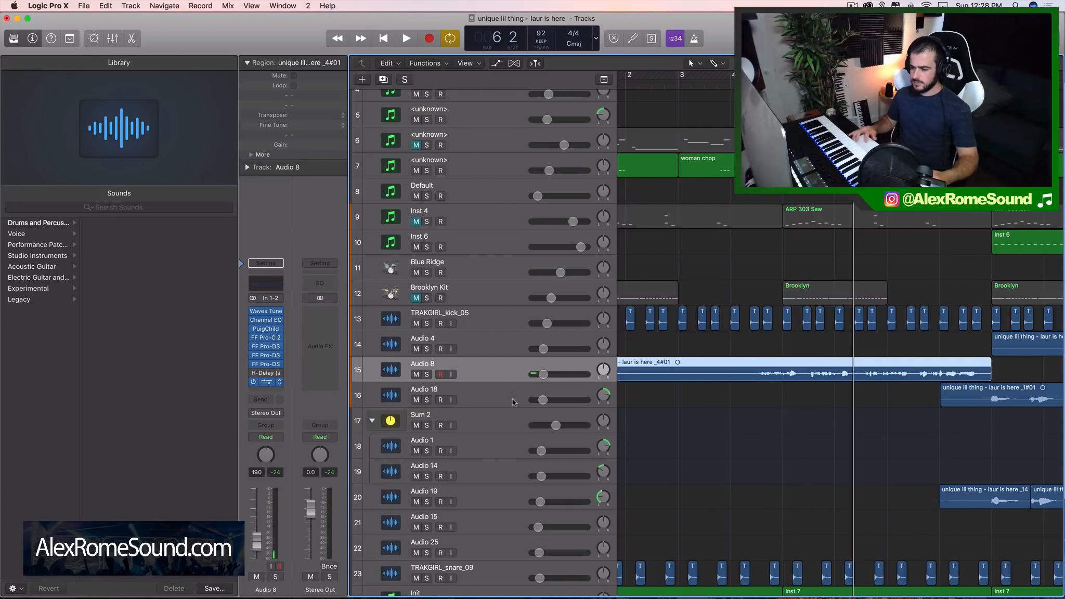
click(779, 423)
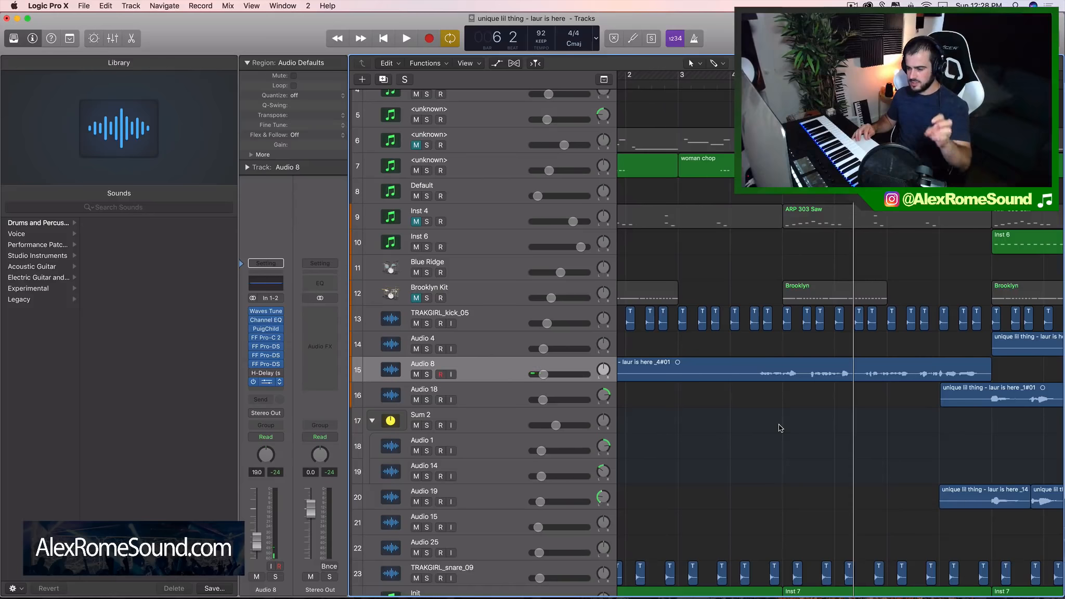
key(space)
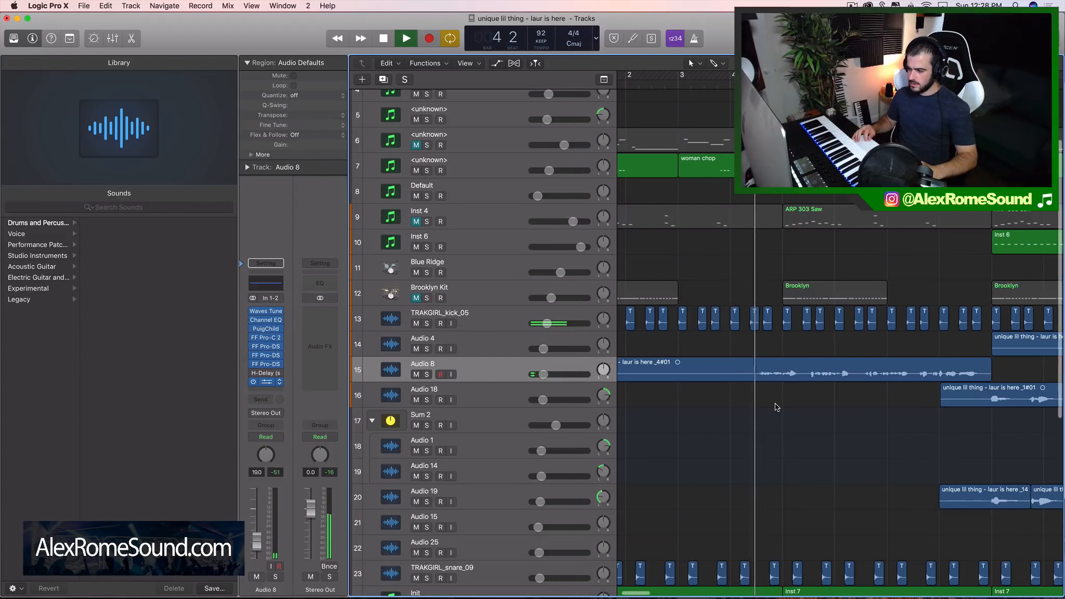
Solo Audio 8 again, listen to the vocal on its own and select its region
click(425, 374)
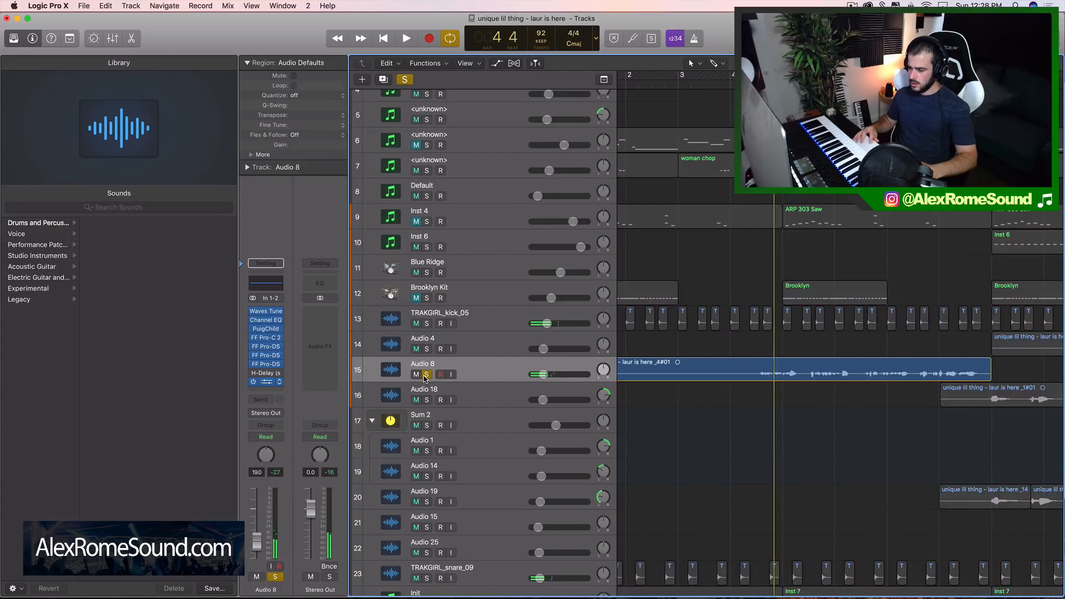
key(space)
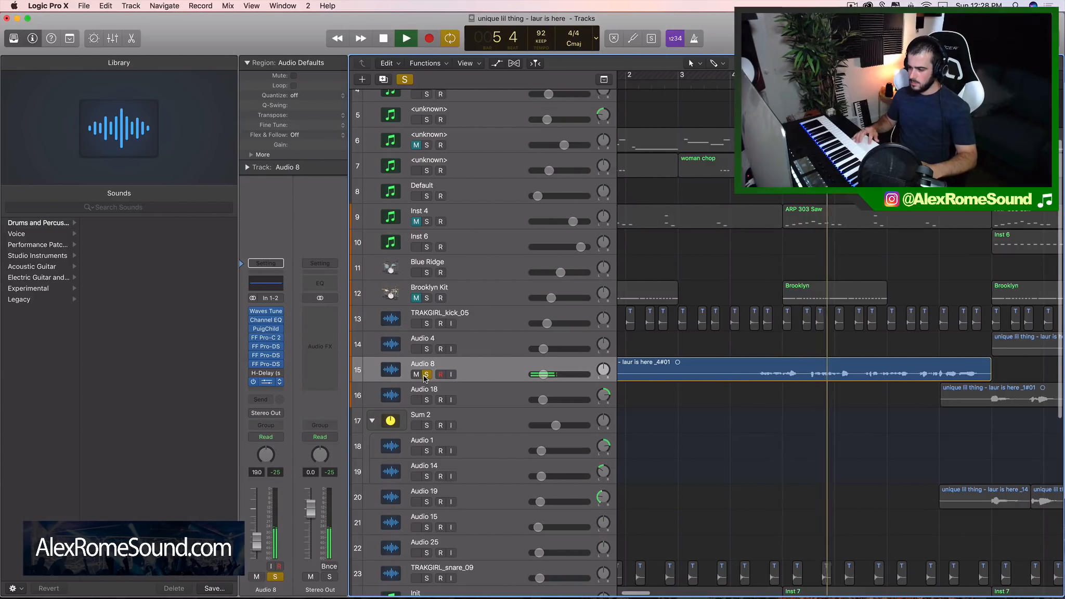
key(space)
click(803, 376)
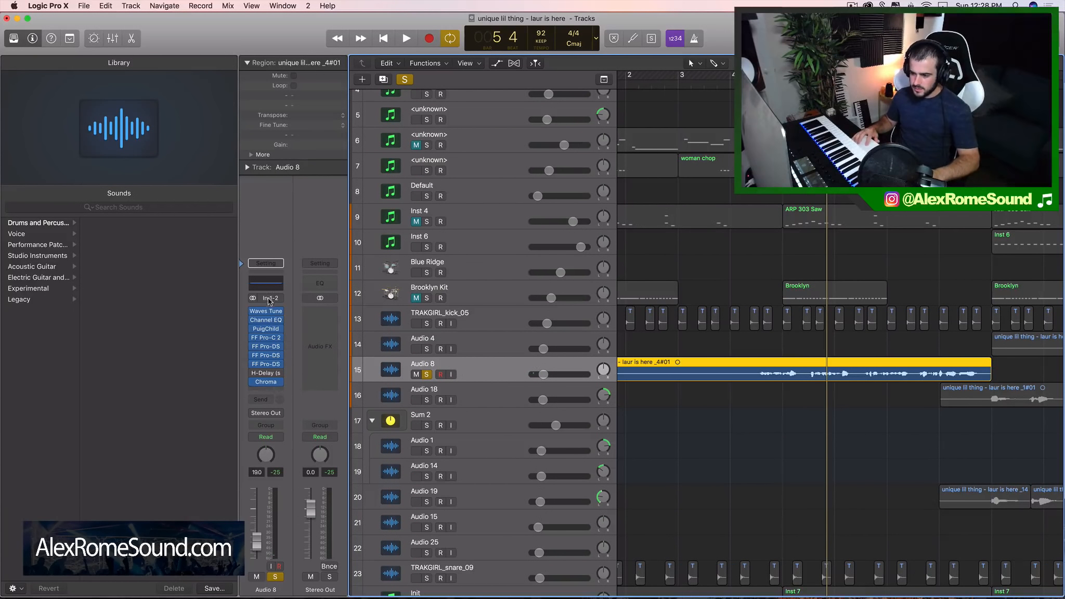
Open Audio 8's Channel EQ and enable the low-cut band at 190 Hz
click(279, 324)
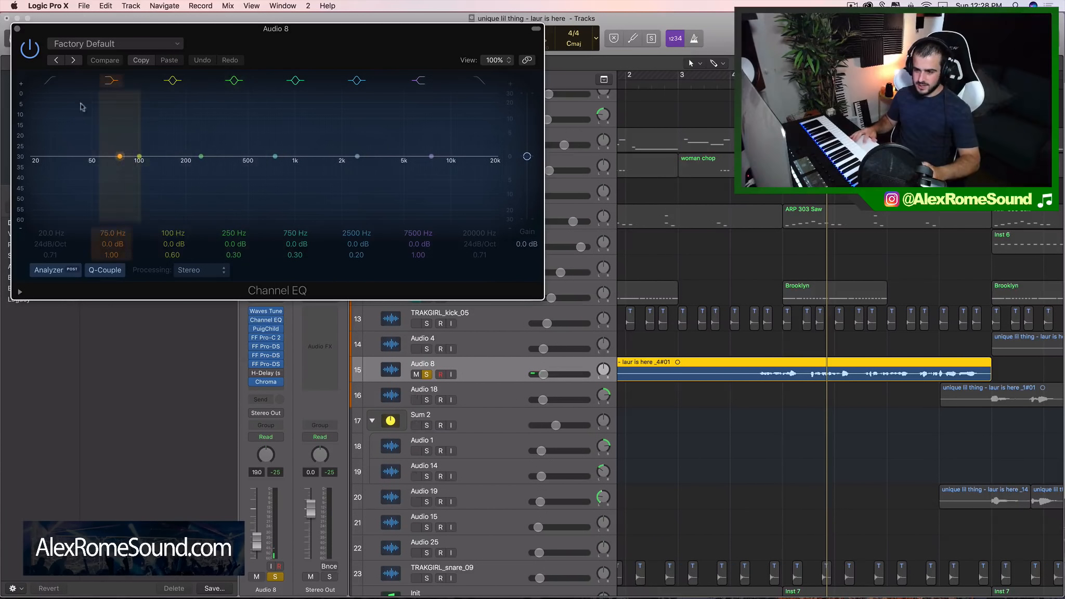
click(52, 83)
drag(52, 177, 81, 240)
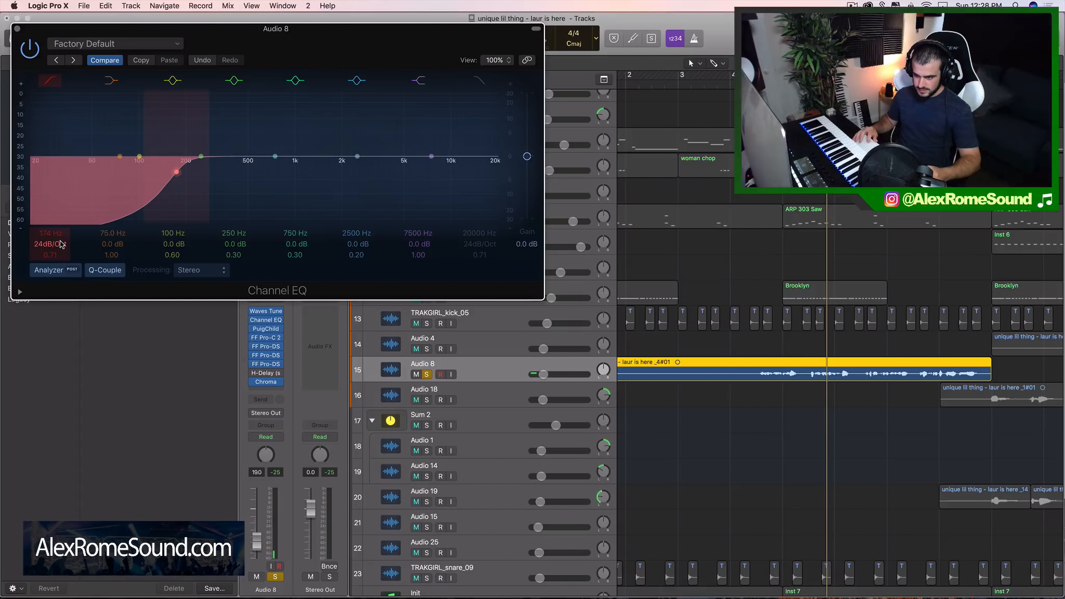
drag(170, 198, 176, 199)
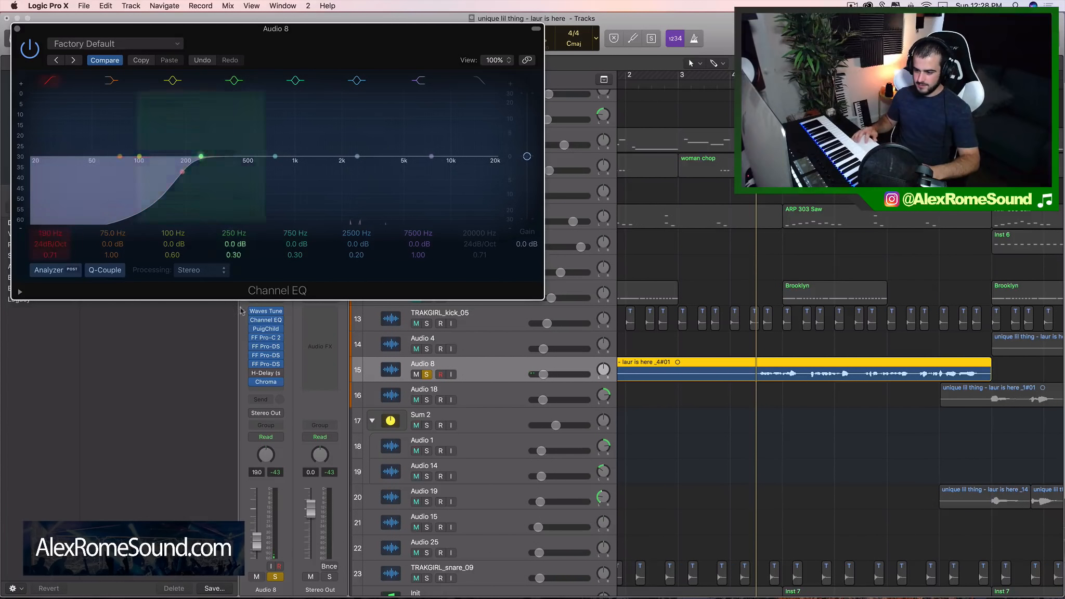
Raise the Channel EQ low cut to 280 Hz while playing the soloed vocal
mouse_move(266, 384)
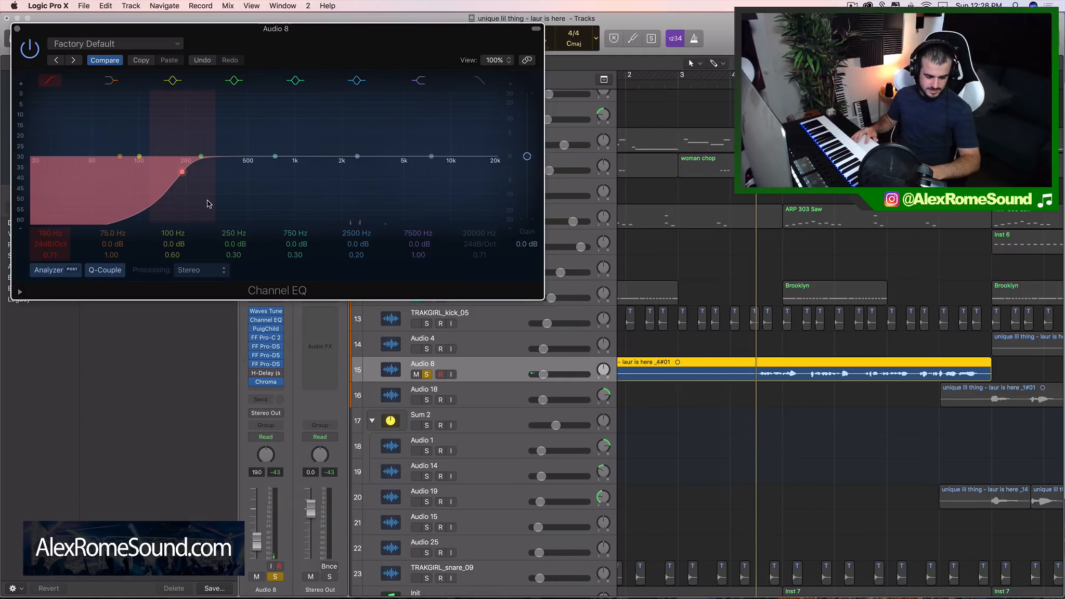
mouse_move(192, 200)
mouse_down()
mouse_move(150, 200)
mouse_move(222, 201)
mouse_up()
key(space)
key(space)
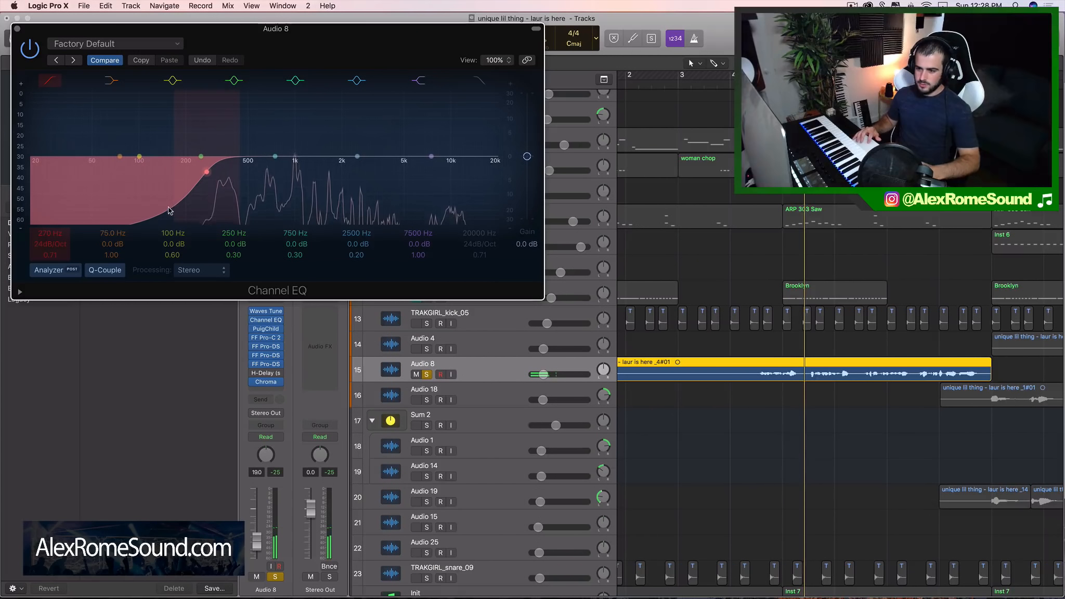
key(space)
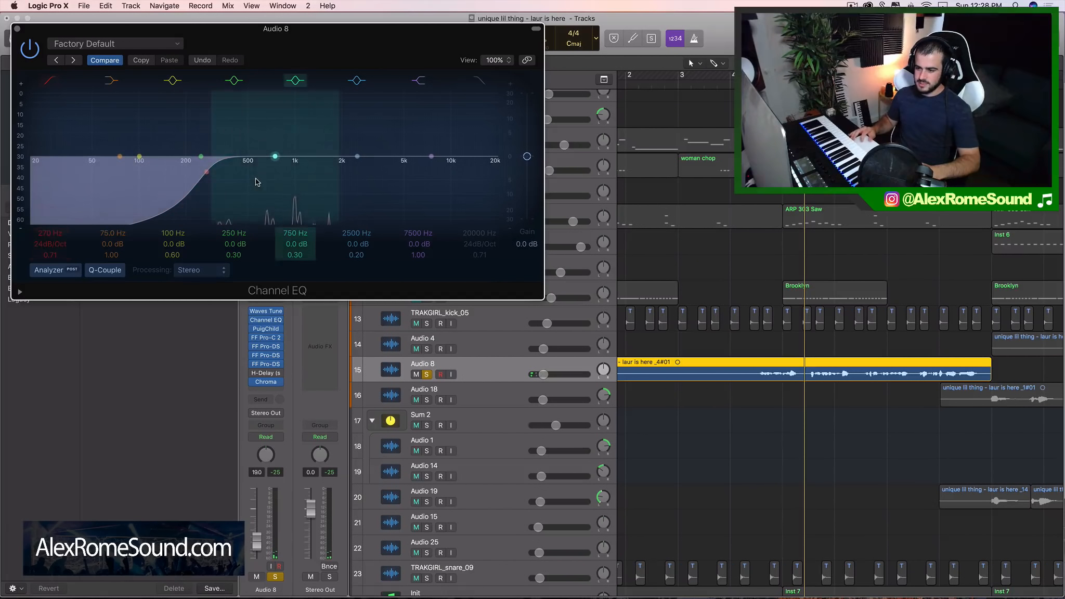
drag(222, 193, 226, 193)
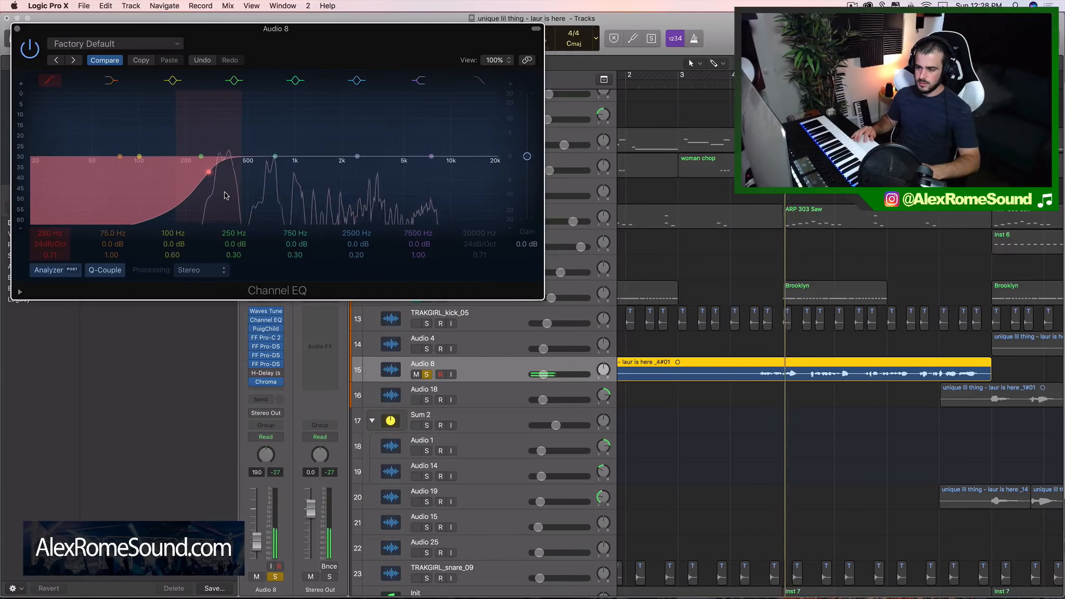
key(space)
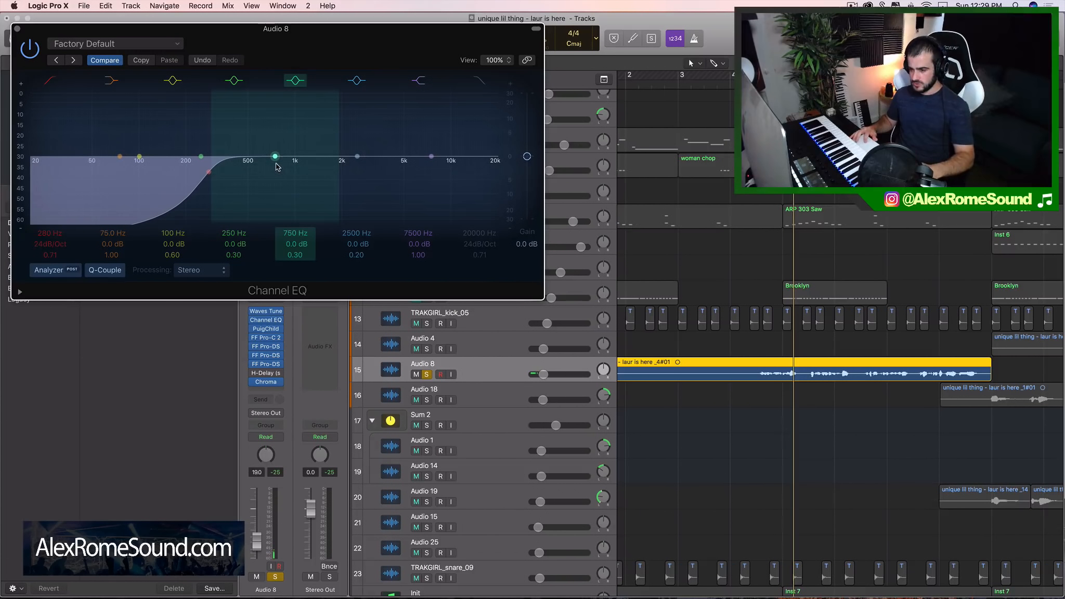
Move the 750 Hz EQ band to 630 Hz at -3.5 dB, close Channel EQ and listen to the vocal
mouse_move(275, 157)
mouse_down()
mouse_move(268, 180)
mouse_move(264, 171)
mouse_up()
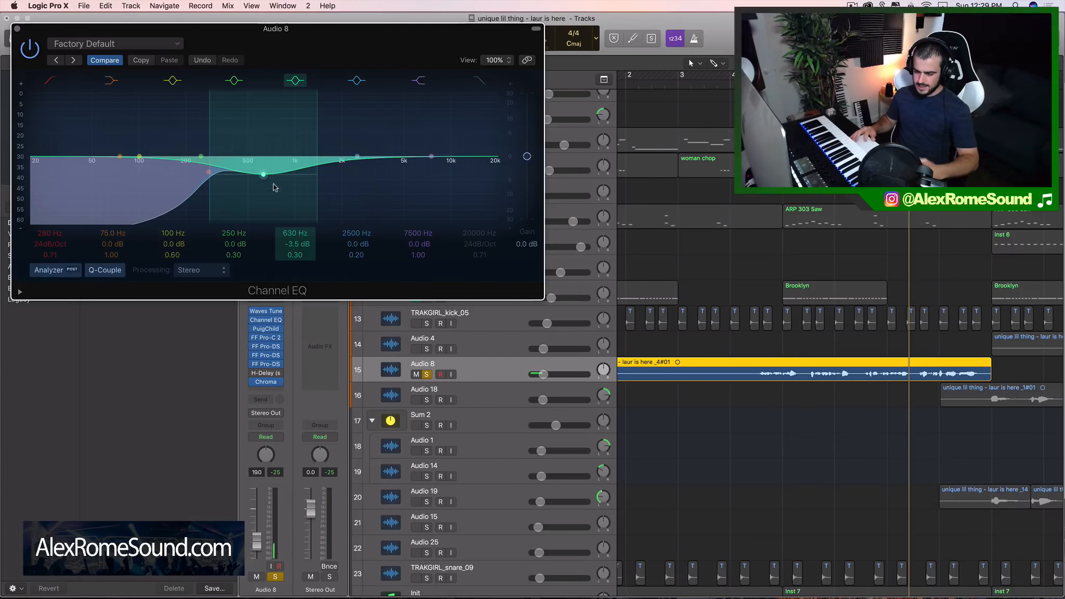
key(space)
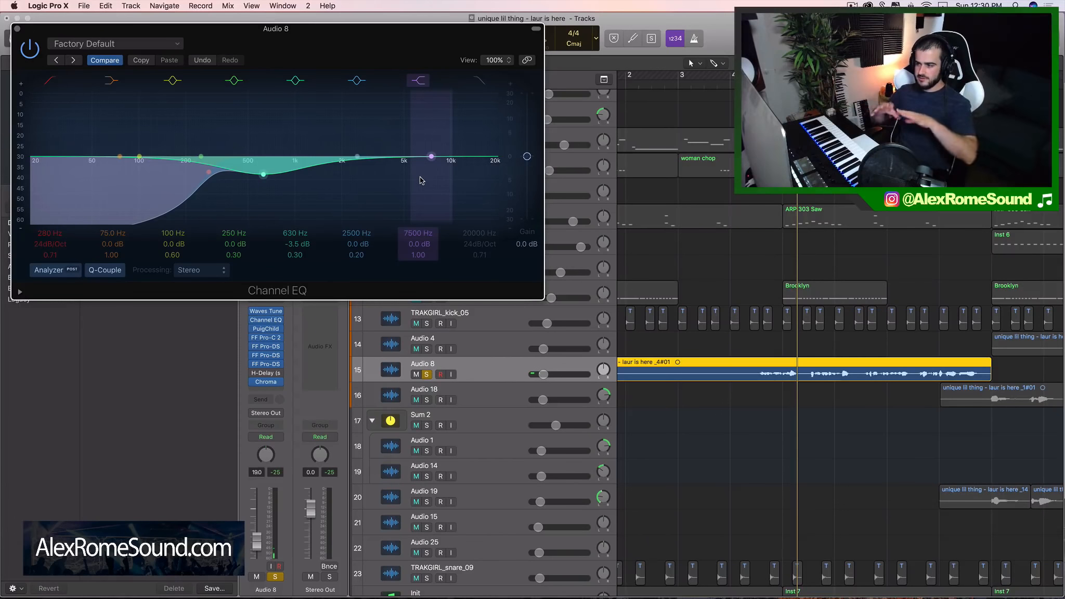
key(space)
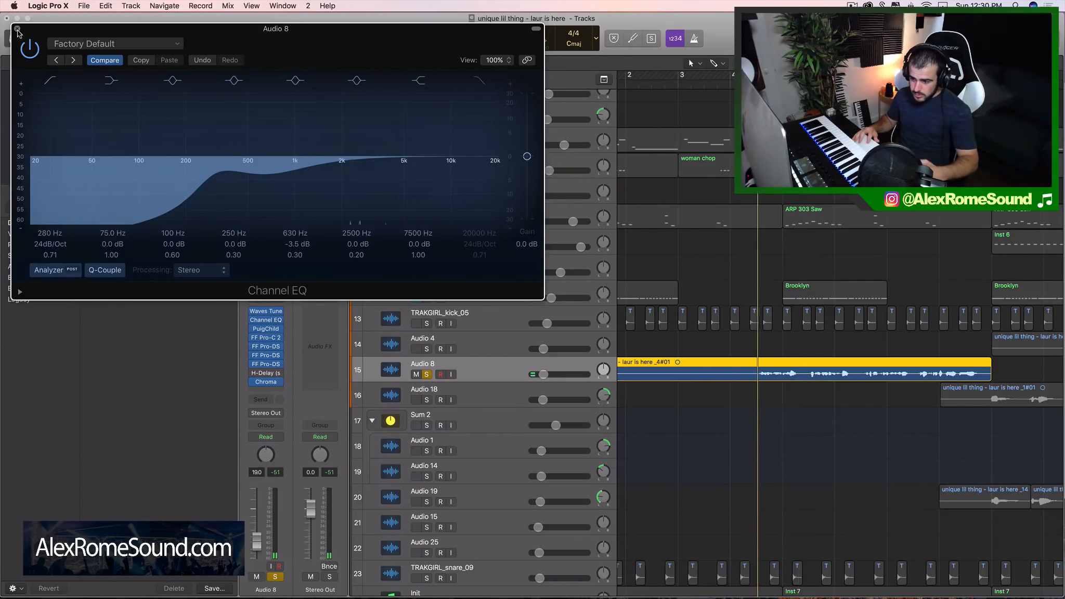
click(17, 29)
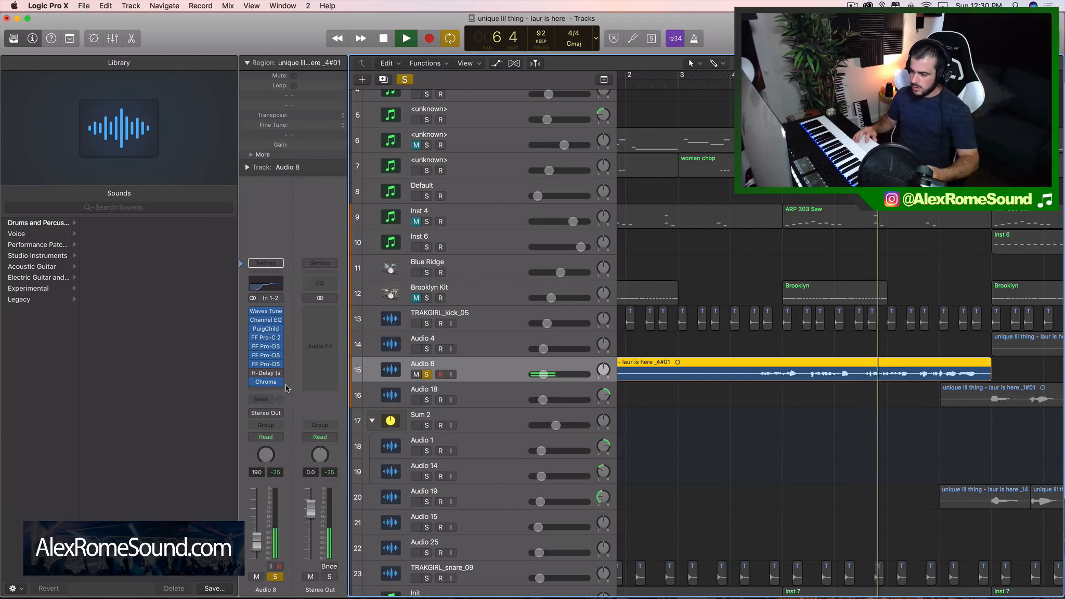
key(space)
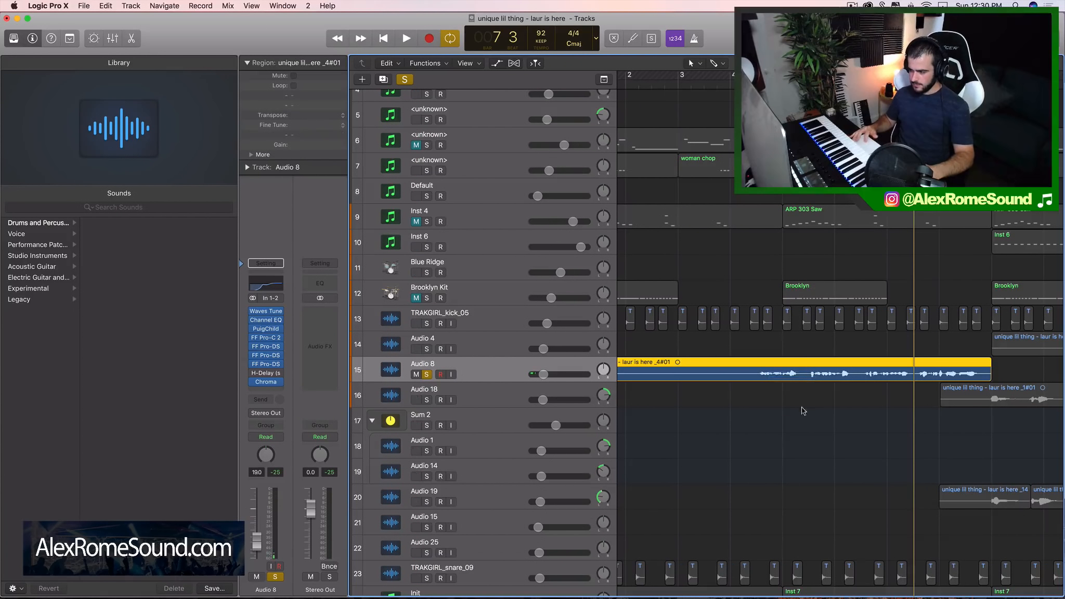
Unsolo Audio 8 and lower its track volume to about -21 dB while playing the full mix
click(769, 431)
click(427, 374)
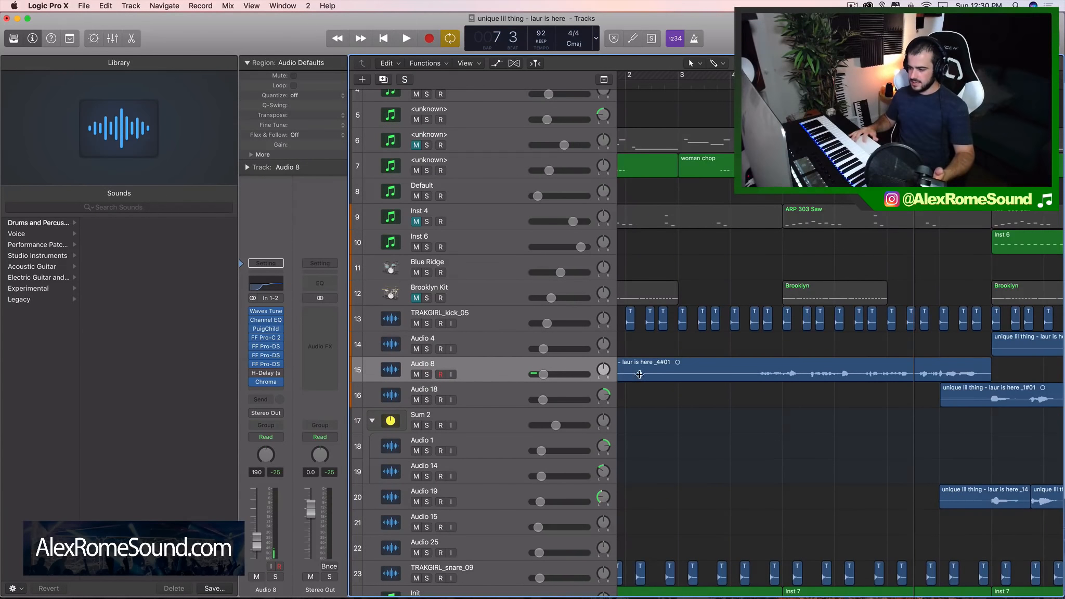
scroll(641, 376, down, 3)
key(space)
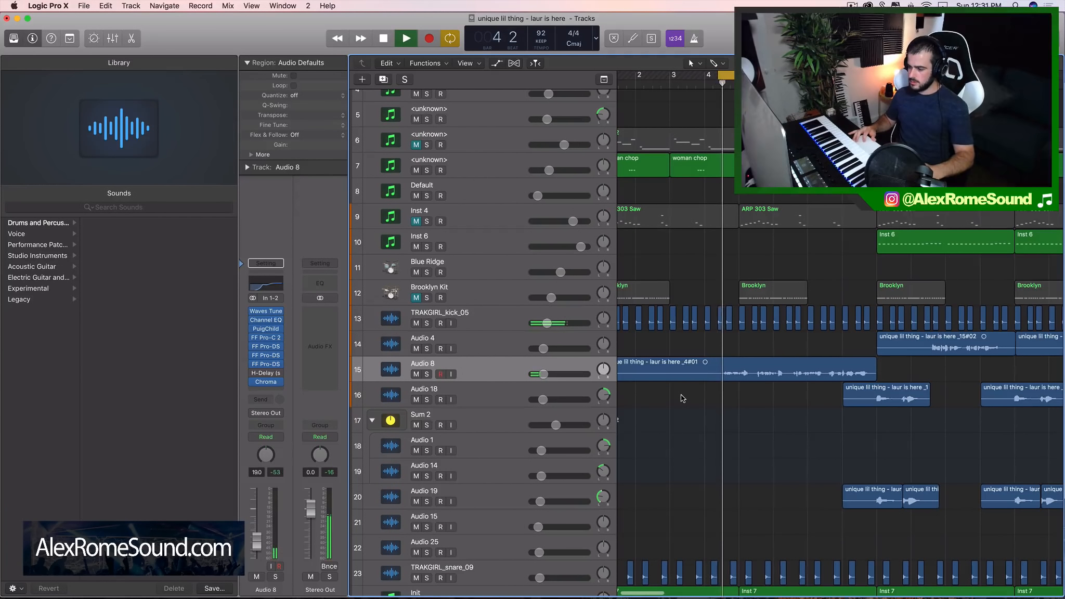
drag(553, 368, 540, 376)
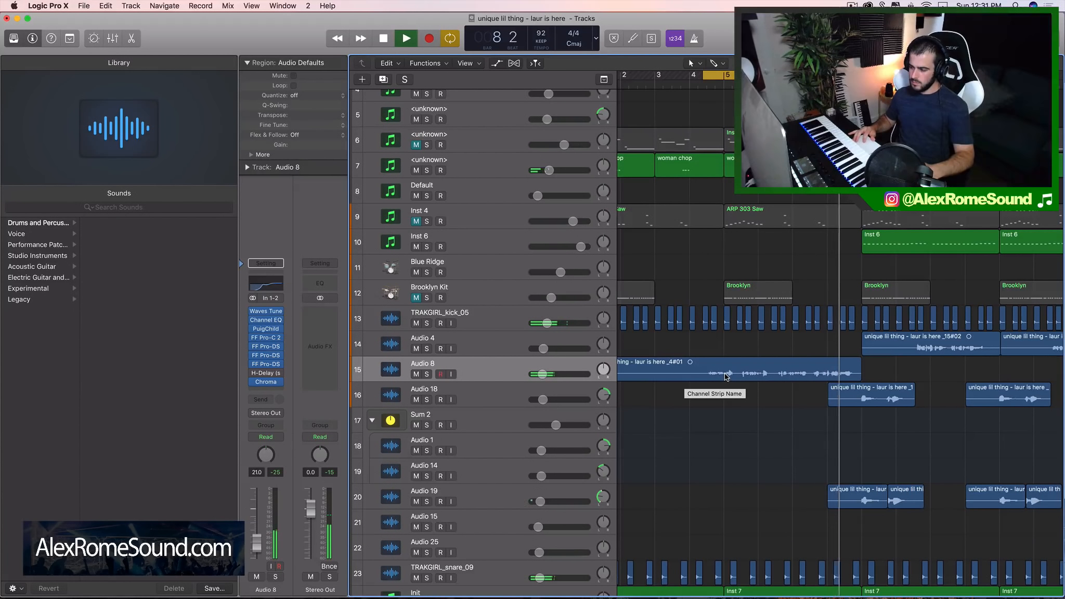
key(space)
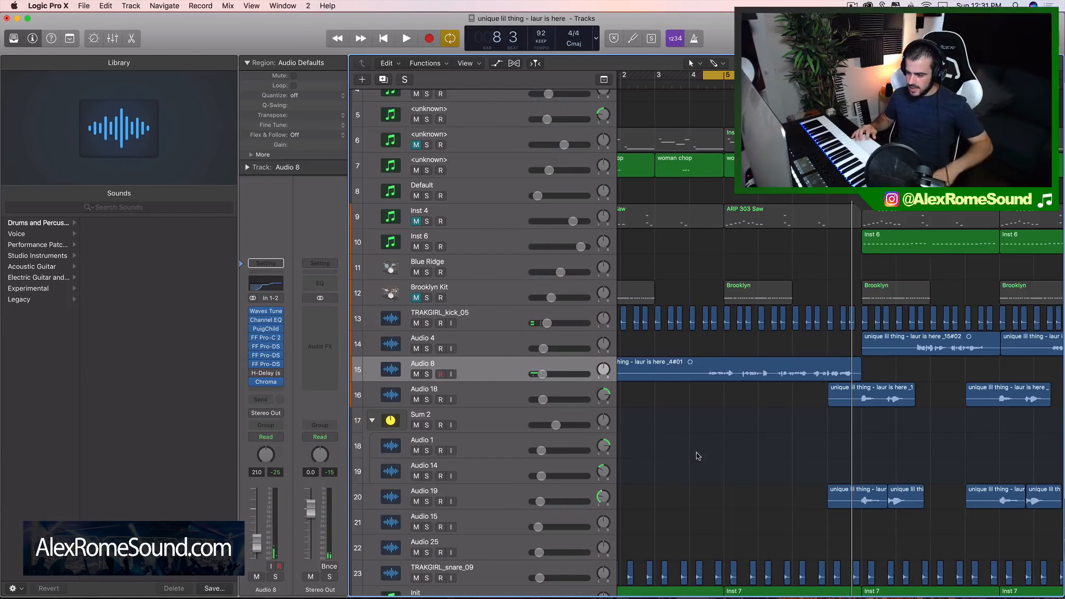
Select the Audio 8 vocal region and look over the arrangement of the surrounding tracks
click(756, 374)
scroll(688, 401, down, 5)
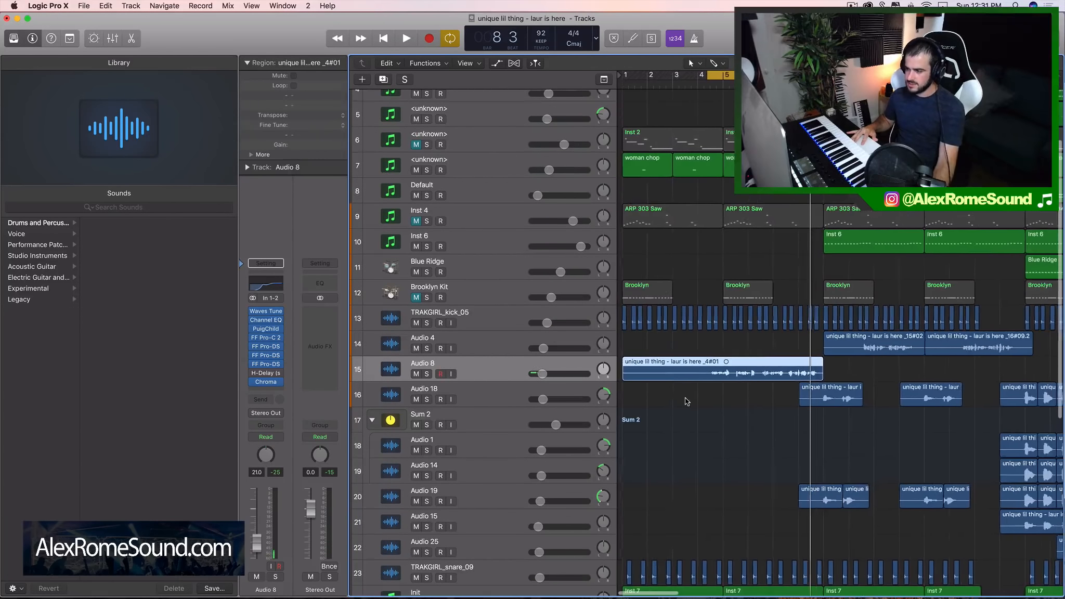
scroll(687, 402, up, 5)
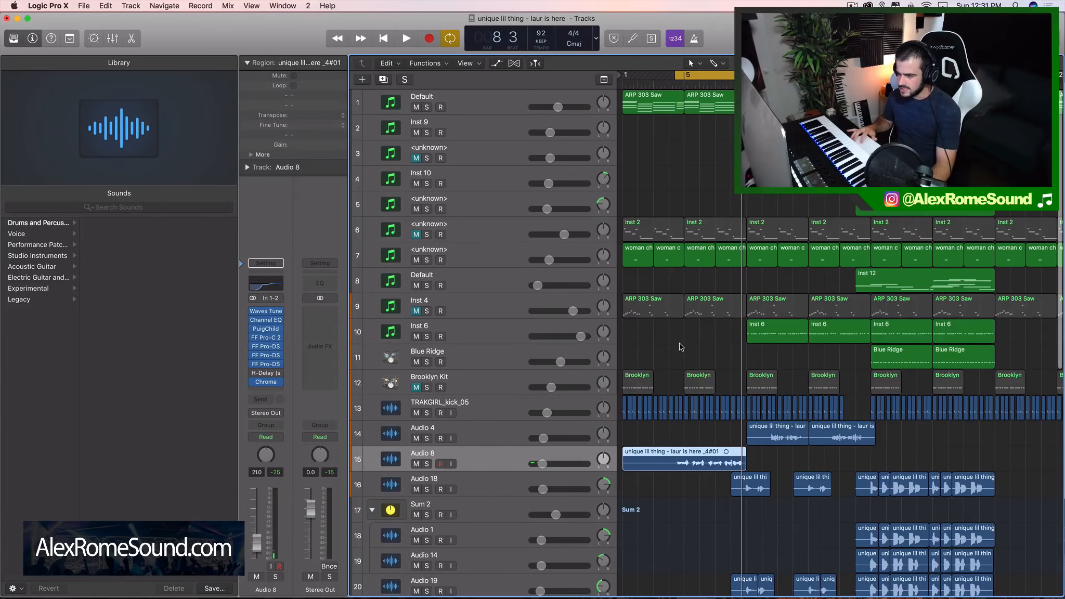
scroll(686, 401, down, 3)
scroll(665, 369, down, 5)
scroll(647, 342, up, 8)
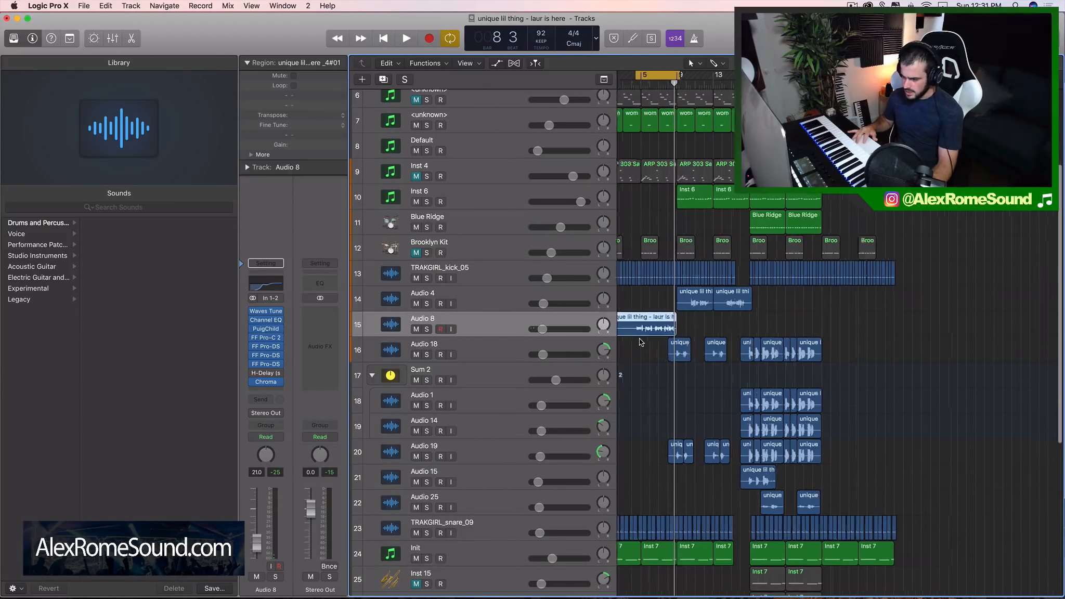
scroll(640, 342, left, 5)
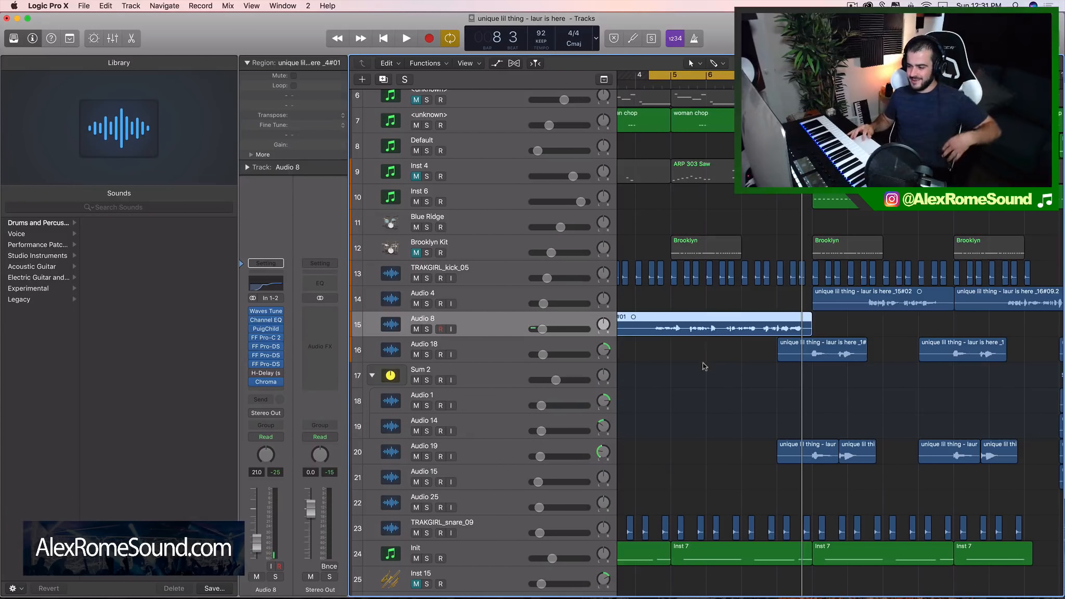
drag(704, 366, 702, 315)
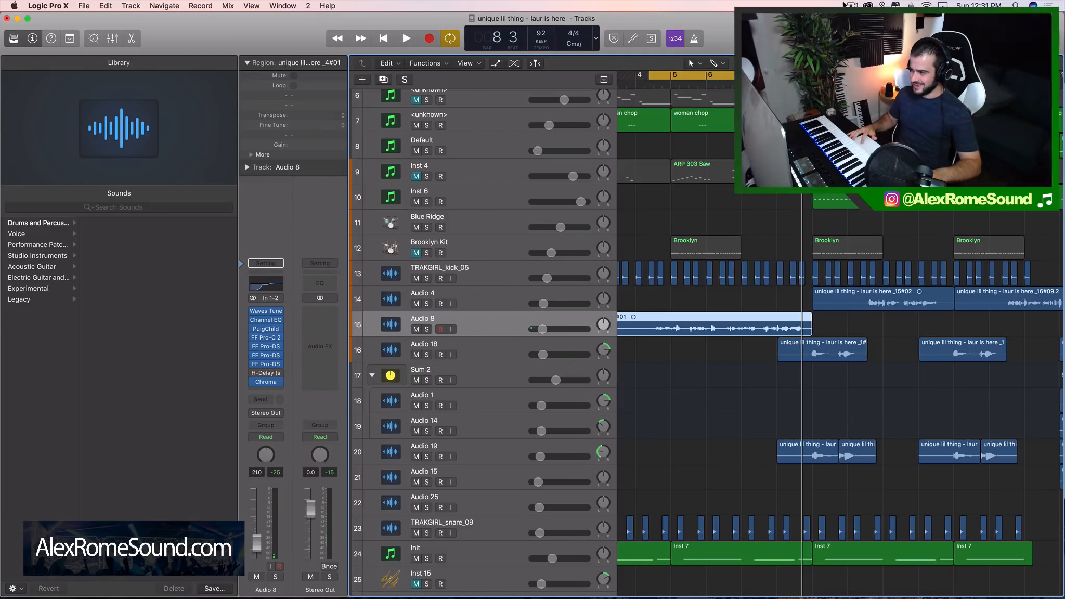